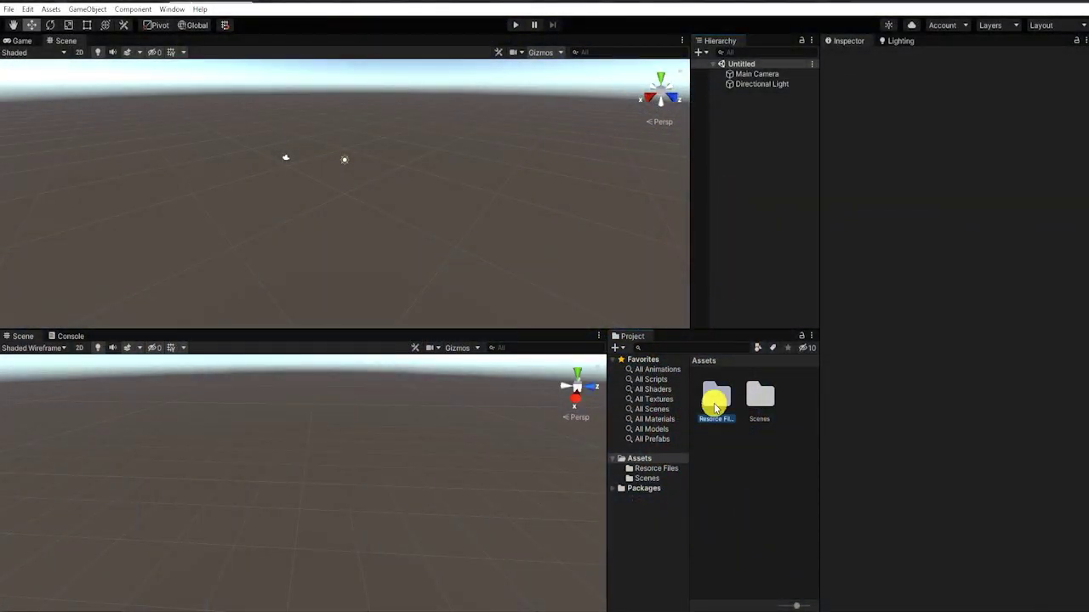
- Extract Hit_Sprites.zip in place inside the Resorce Files folder
double_click(715, 400)
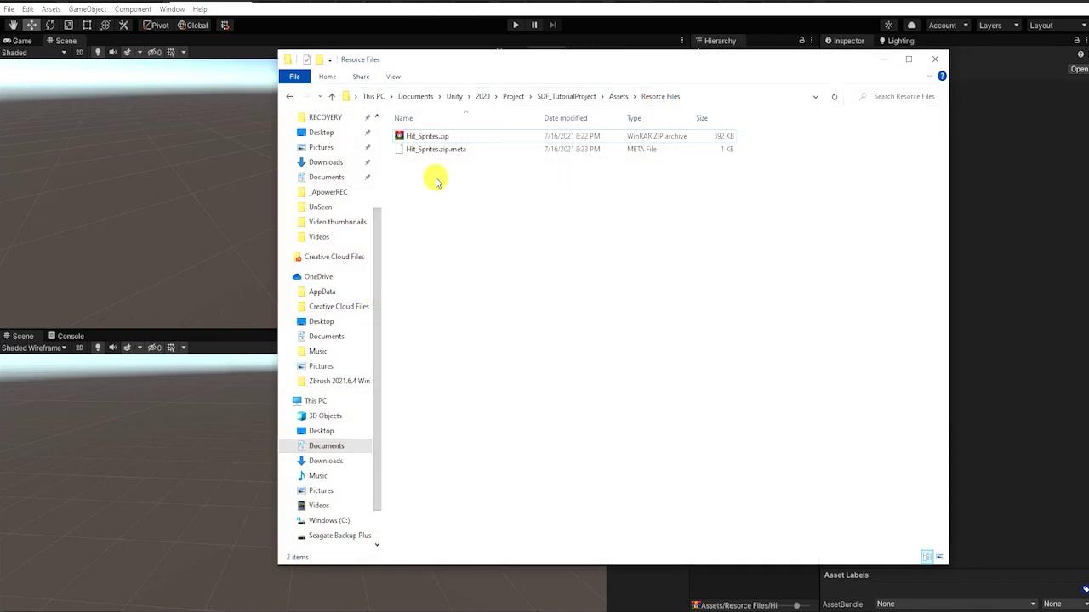
right_click(422, 140)
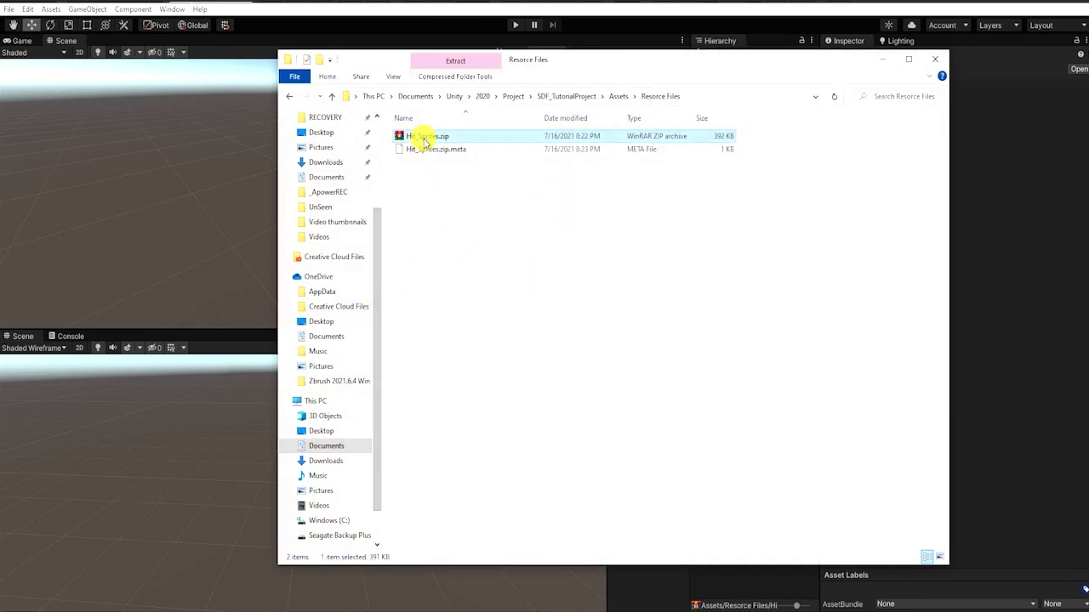
left_click(327, 203)
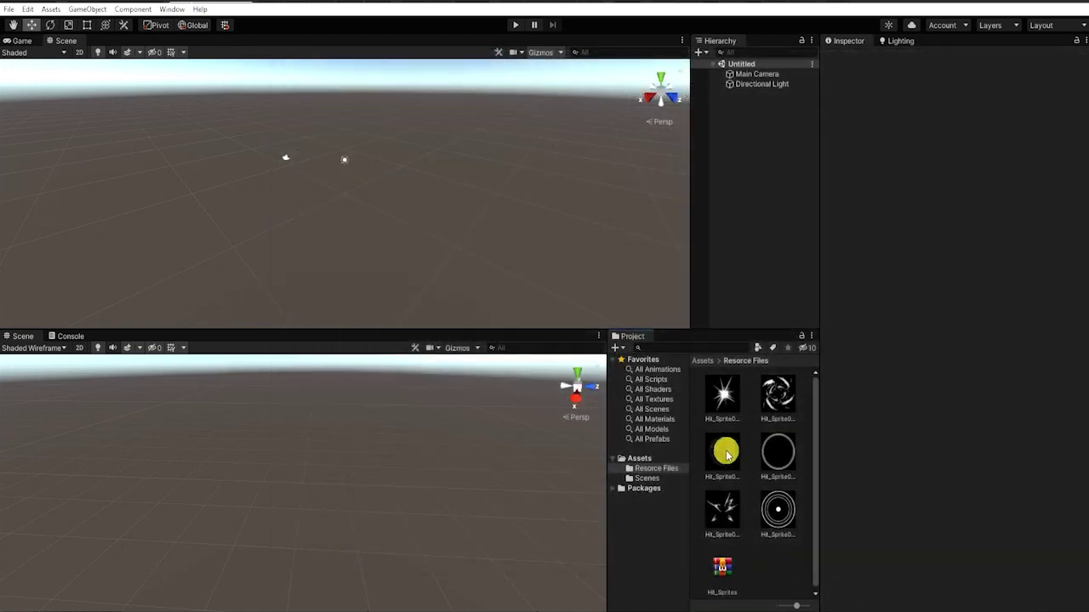
- Preview each of the six Hit_Sprite textures, ending with Hit_Sprite06_Wht_rings
left_click(722, 395)
left_click(774, 403)
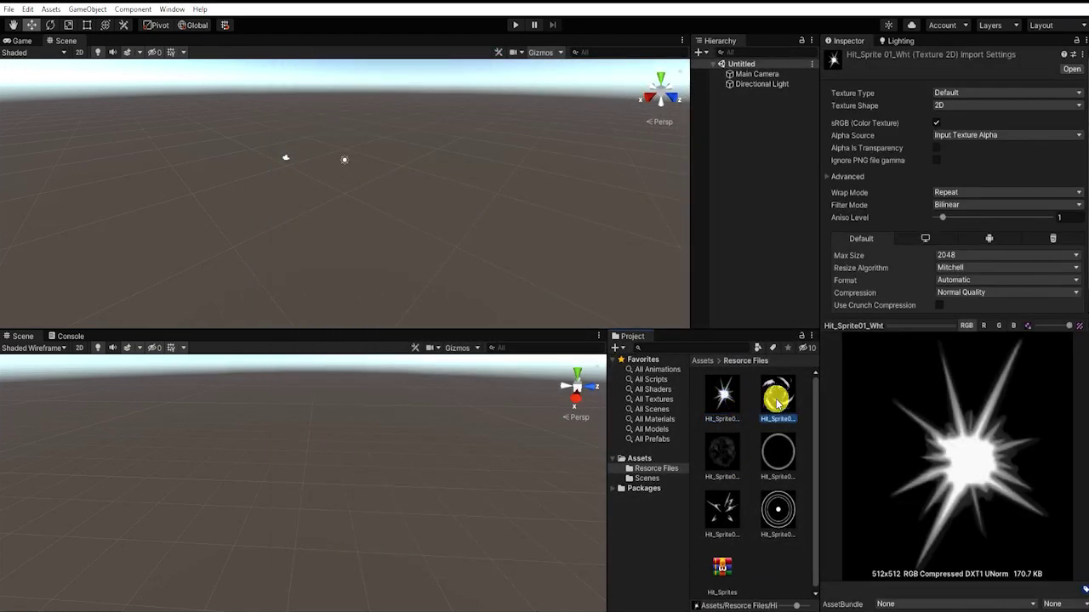
left_click(724, 455)
left_click(777, 464)
left_click(724, 502)
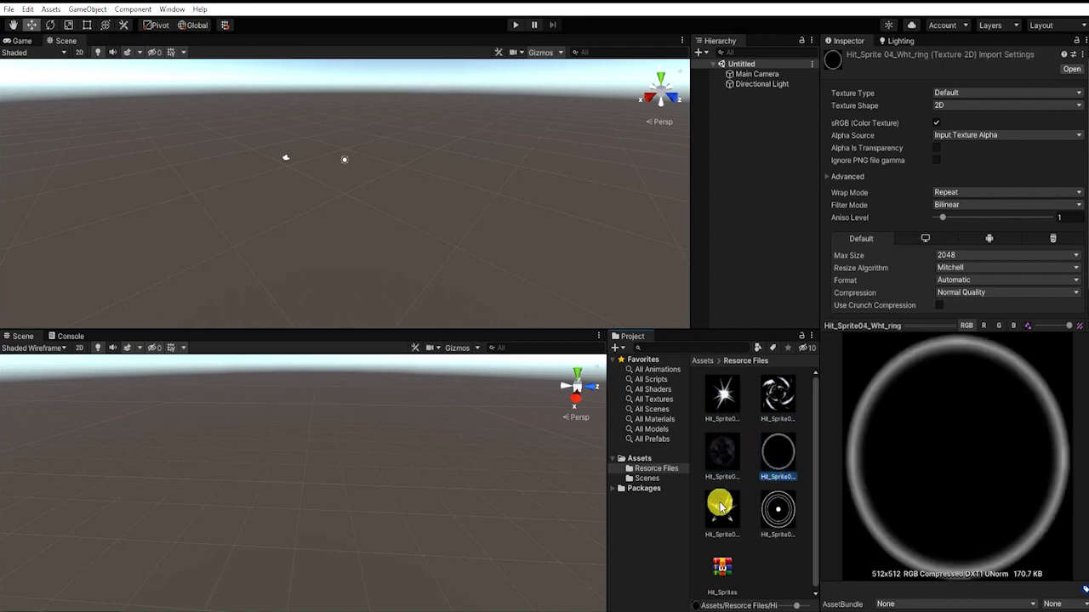
left_click(773, 515)
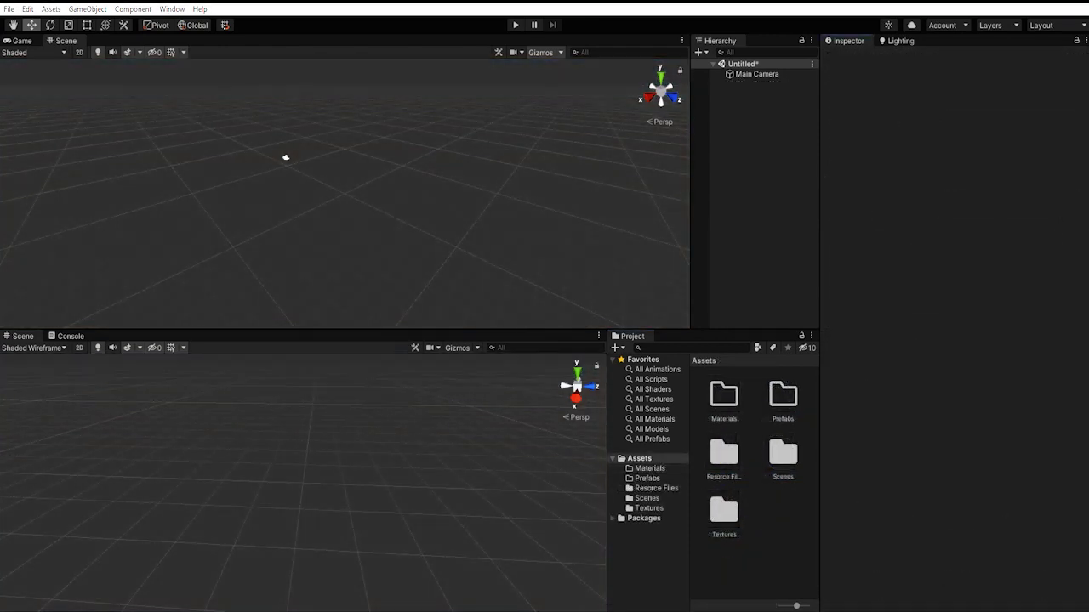
- Add an Effects > Particle System named HitParticleEffect and expand its Emission module
right_click(750, 149)
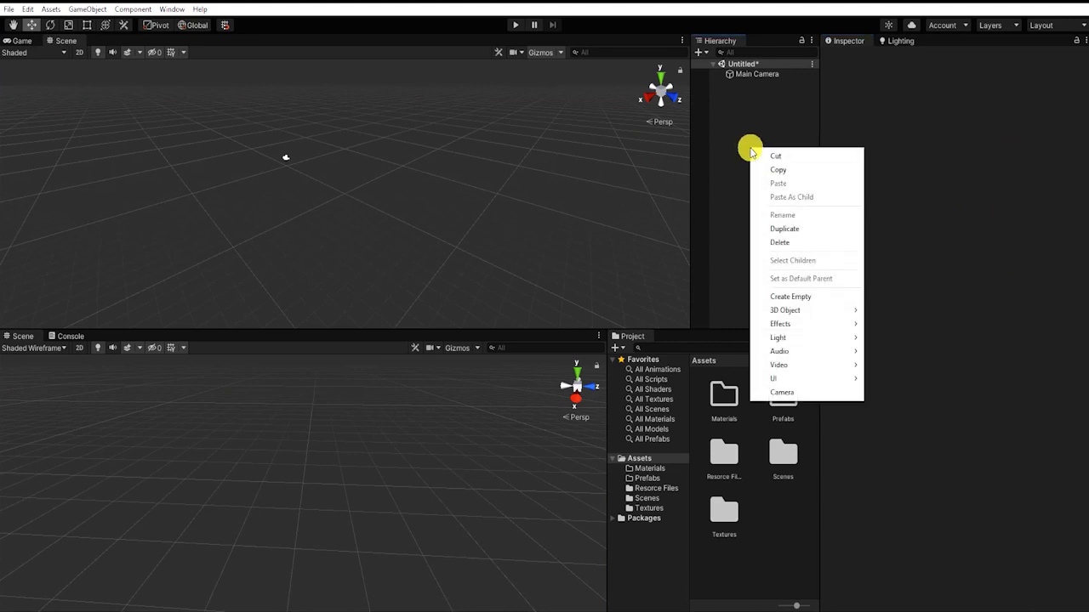
mouse_move(830, 325)
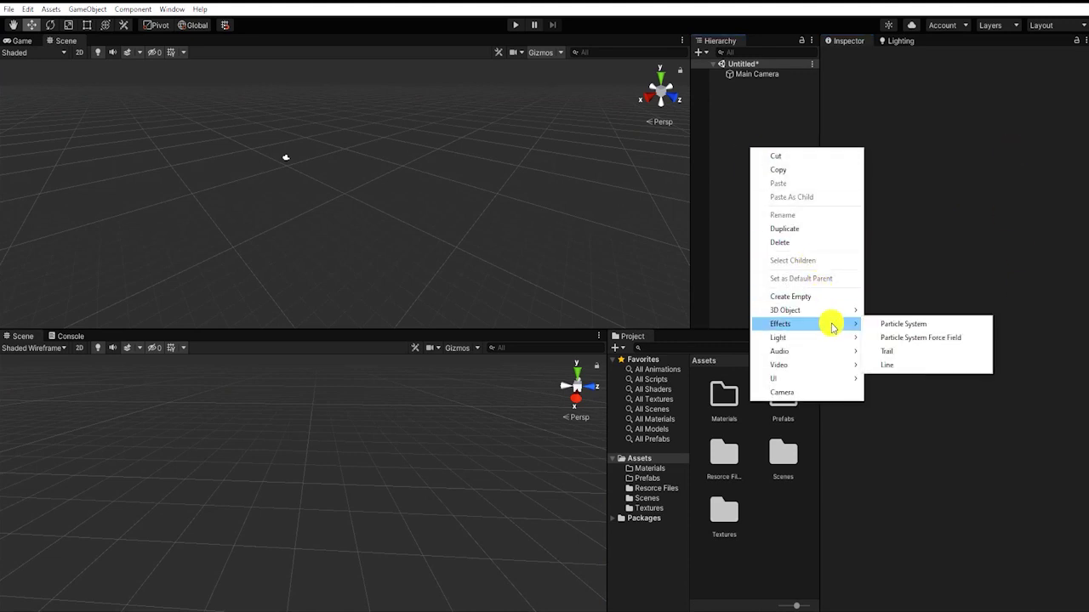
left_click(904, 324)
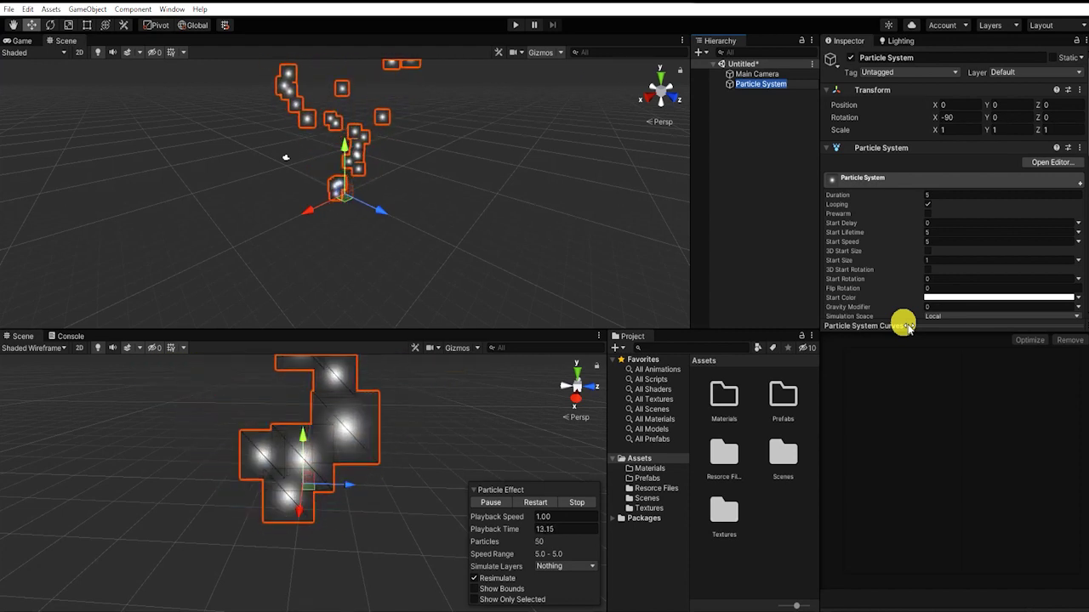
type("HitParticleEff")
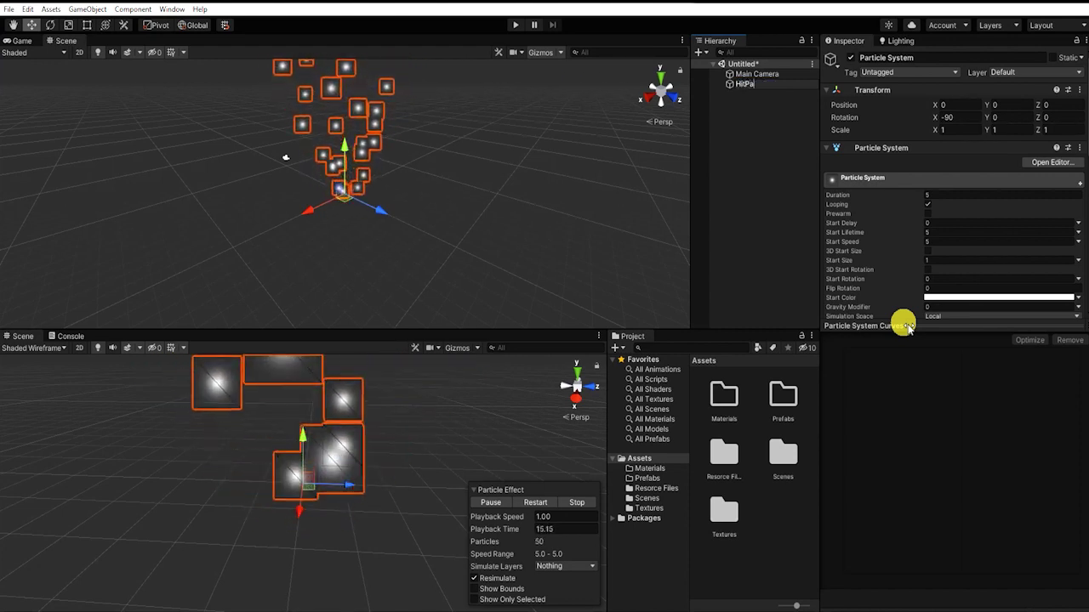
type("ect")
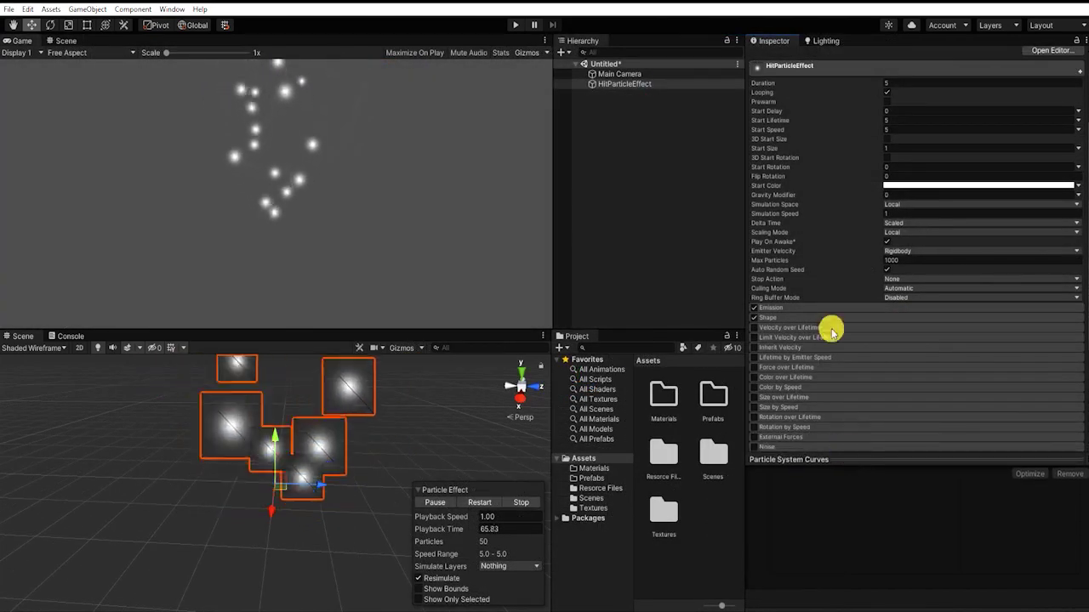
left_click(830, 308)
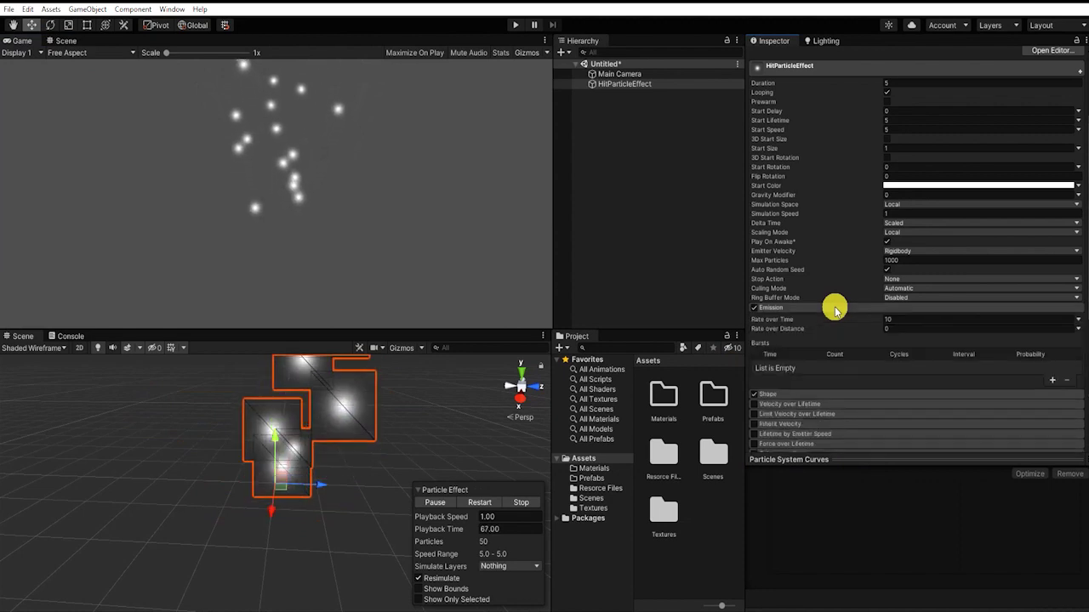
- Set Rate over Time to 0 and add one burst emitting a count of 1
double_click(918, 319)
type("0")
left_click(1051, 381)
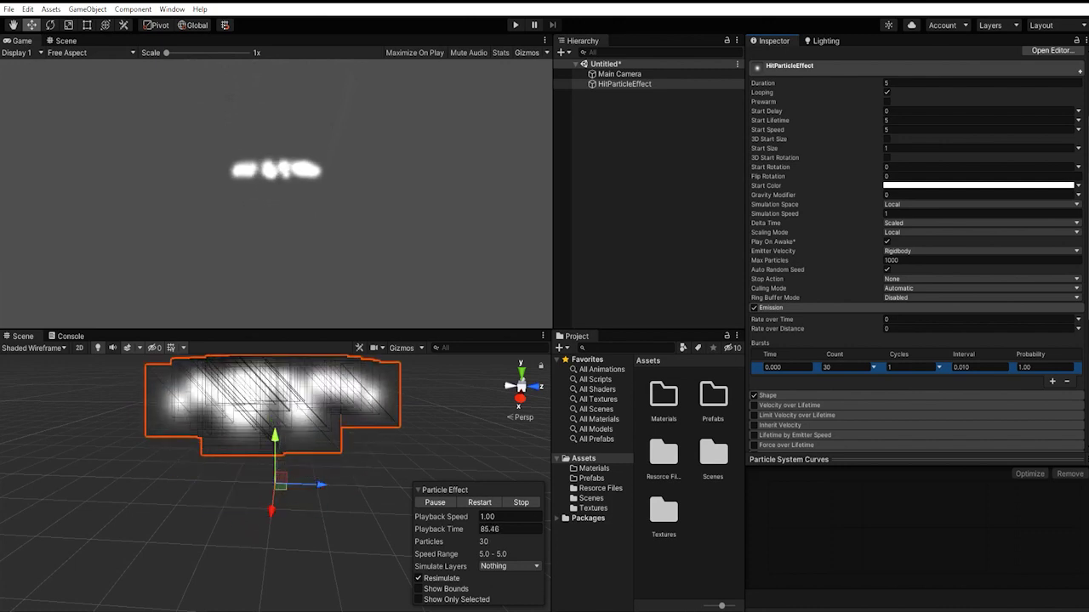
left_click(849, 366)
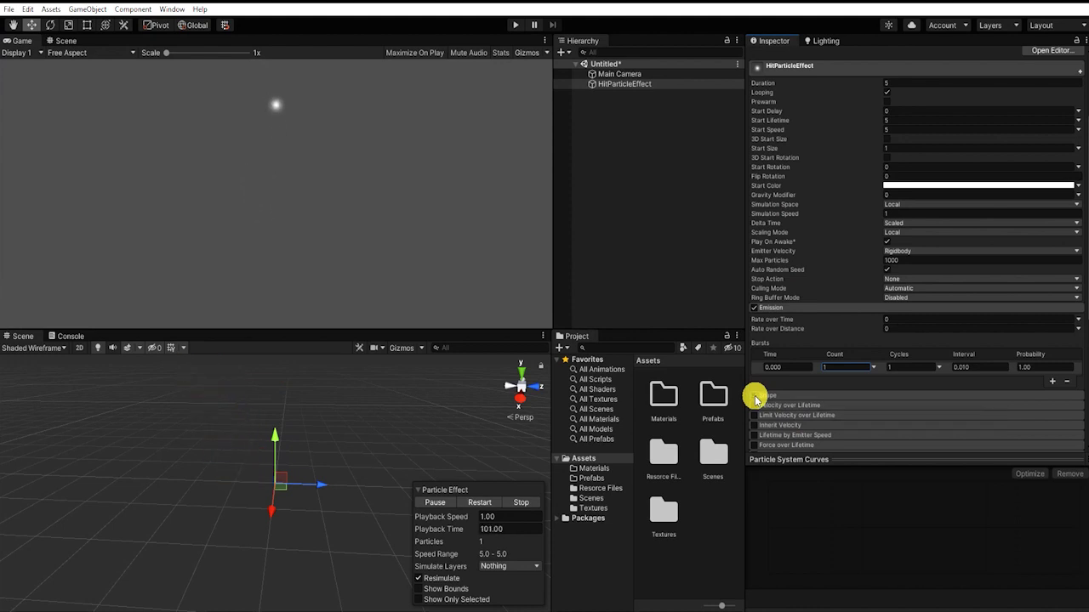
- Set Start Speed 0, Duration 0.7, Start Lifetime 0.12 and Start Size 1.5
left_click(932, 129)
type("0")
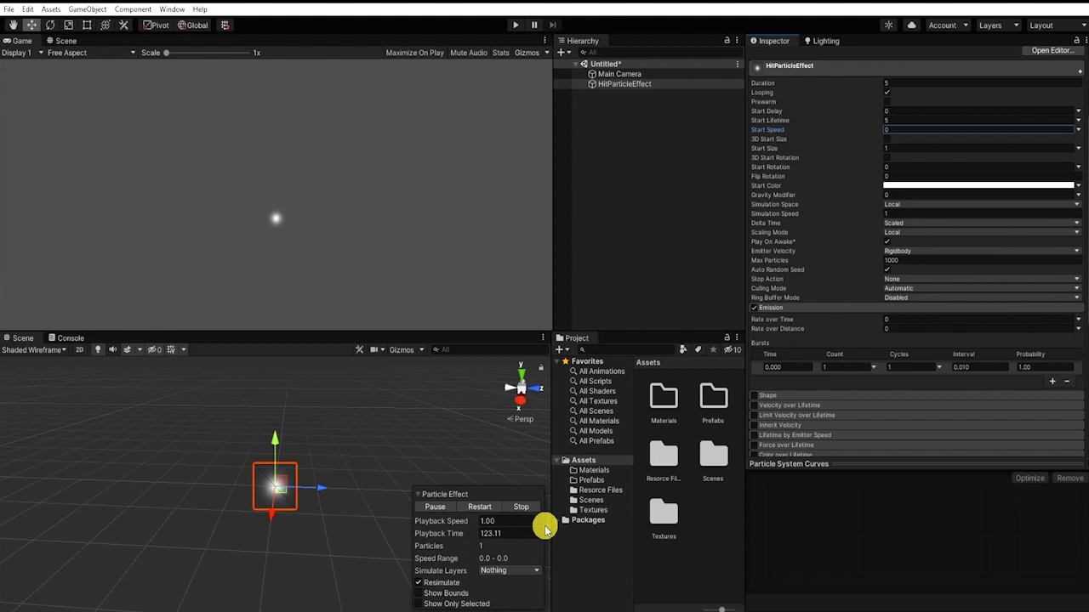
left_click(896, 86)
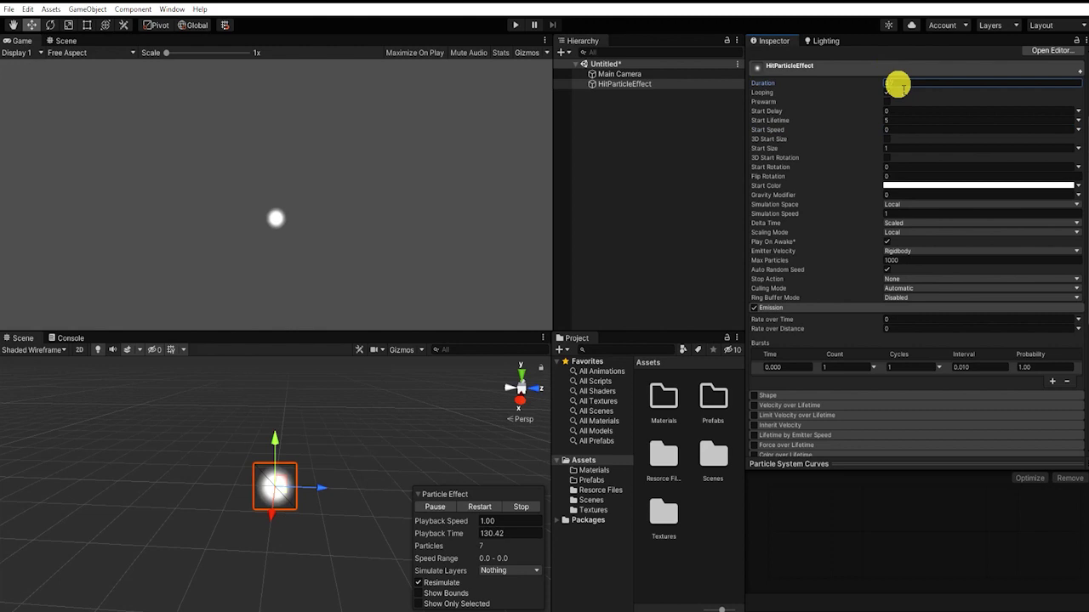
left_click(905, 120)
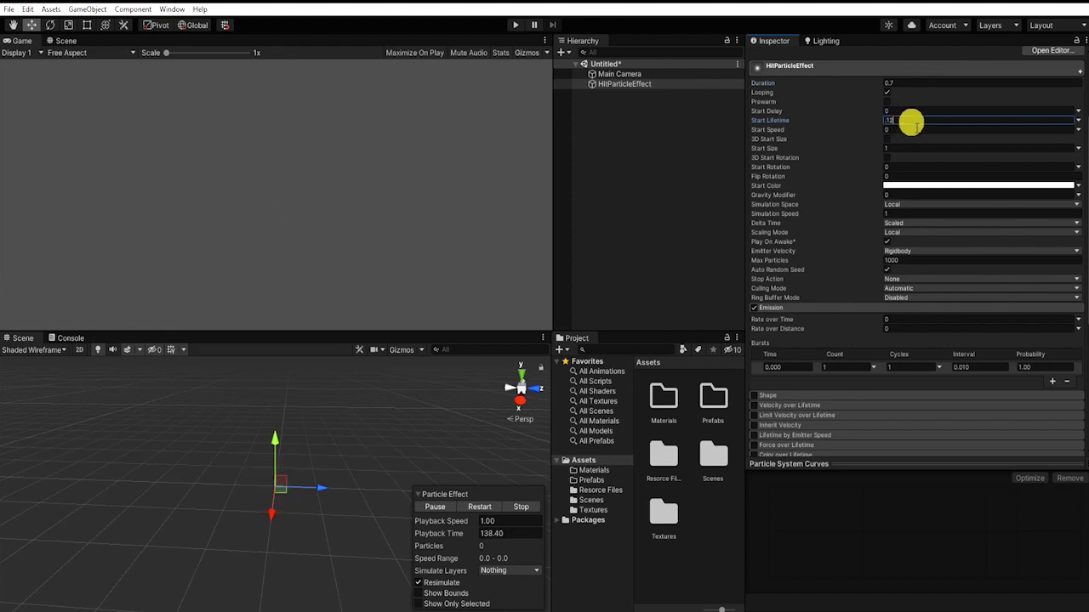
key("Return")
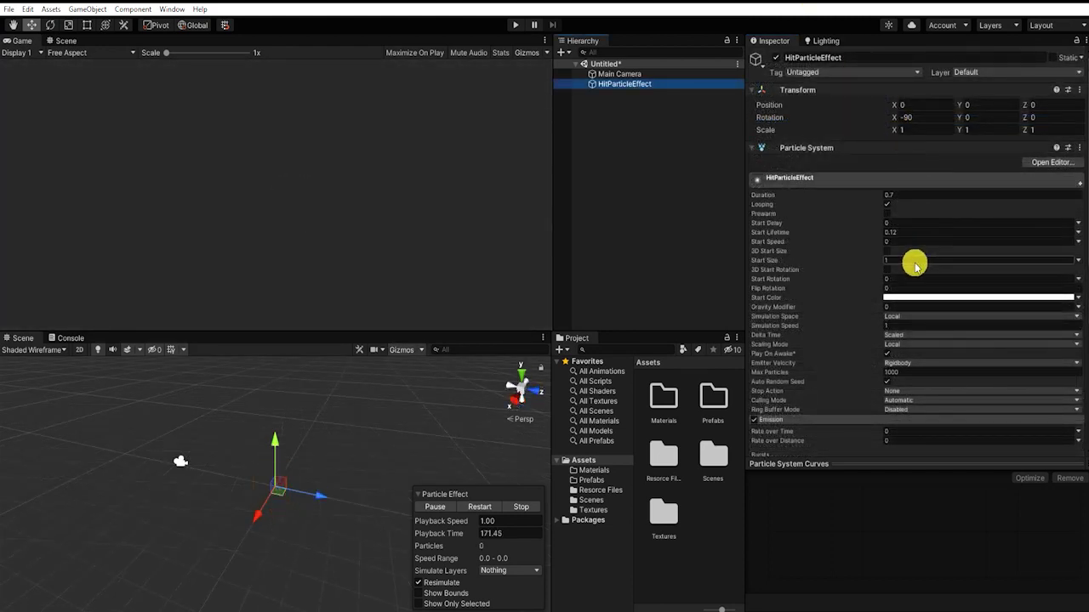
left_click(916, 264)
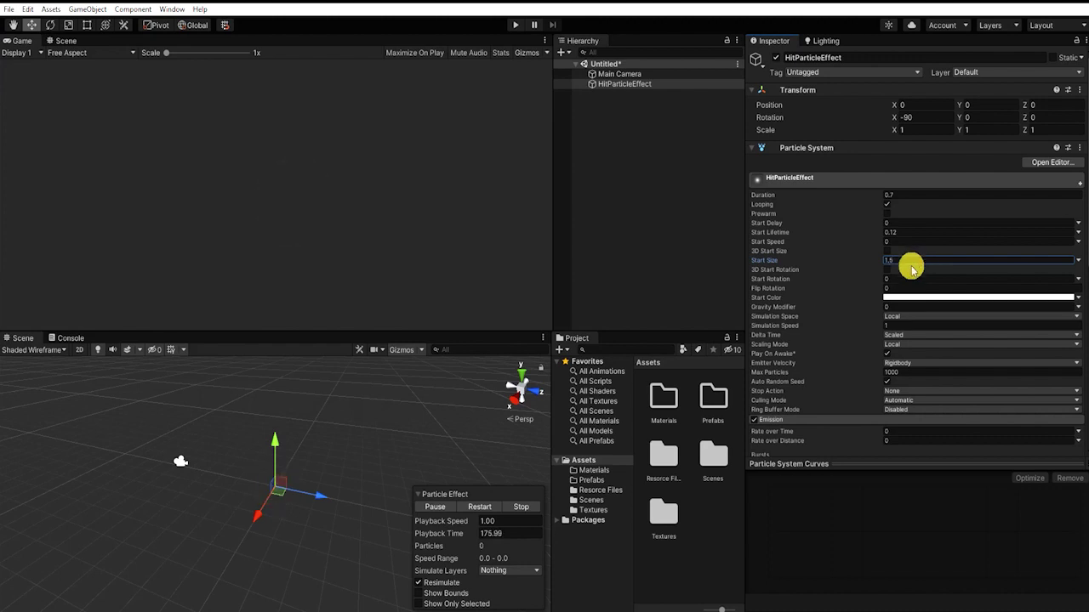
left_click(425, 499)
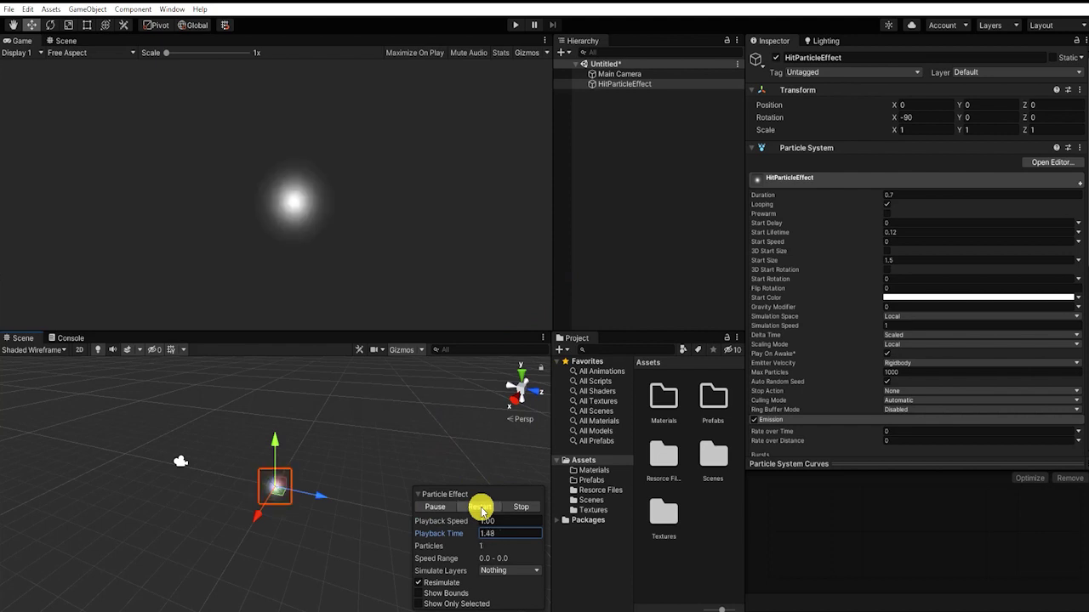
- Restart the effect preview and scrub the playback time back slightly
left_click(522, 508)
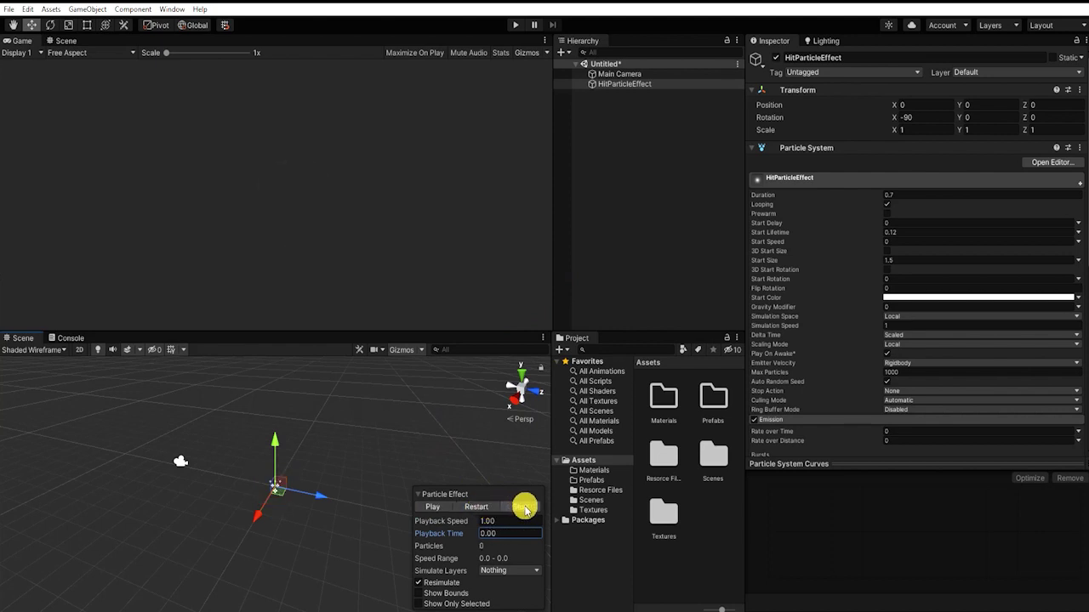
left_click(432, 507)
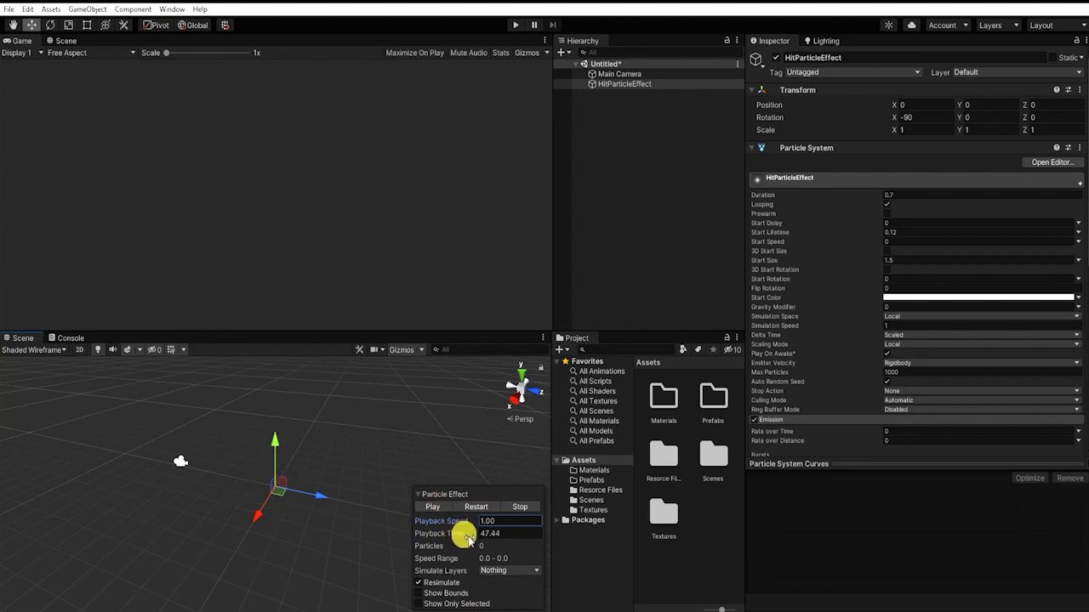
mouse_move(453, 538)
left_mouse_down()
mouse_move(418, 538)
mouse_move(433, 538)
left_mouse_up()
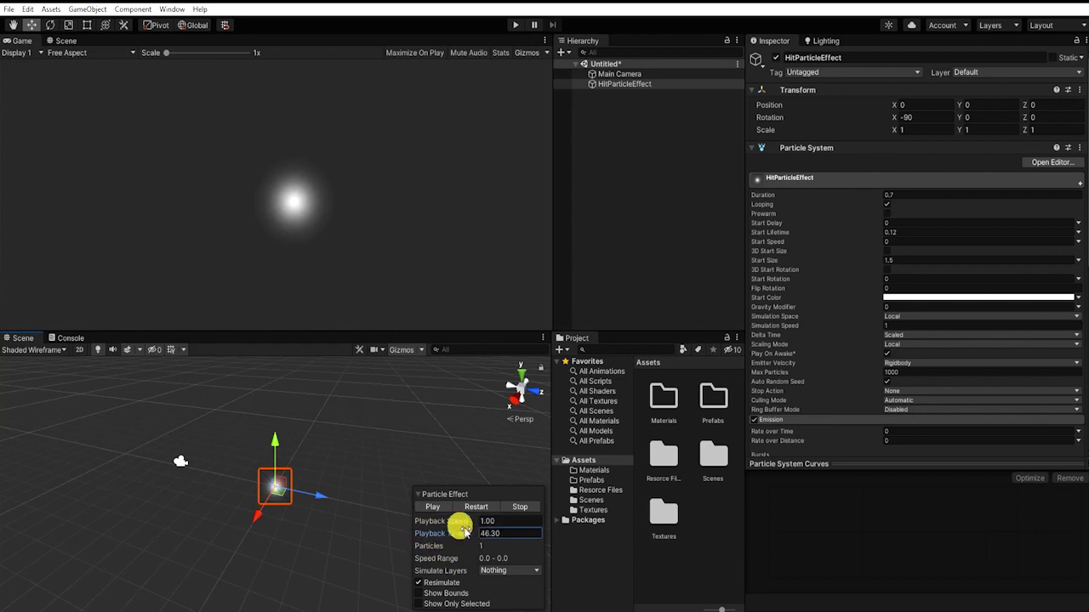
- Enable Size over Lifetime with an eased rising curve steepened at its end
left_click(812, 420)
scroll(833, 383, "down", 4)
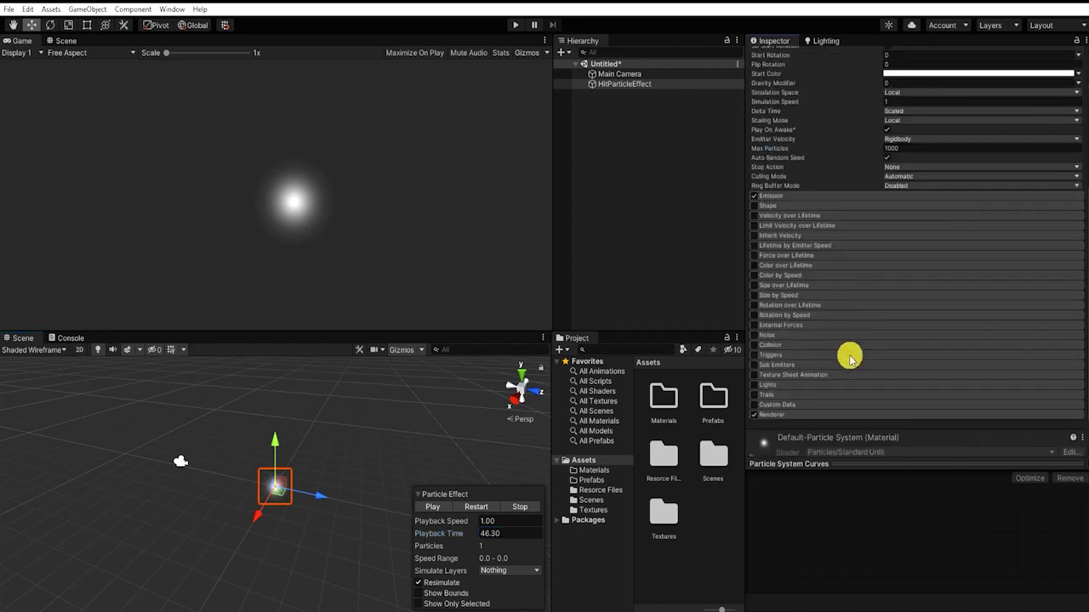
left_click(782, 285)
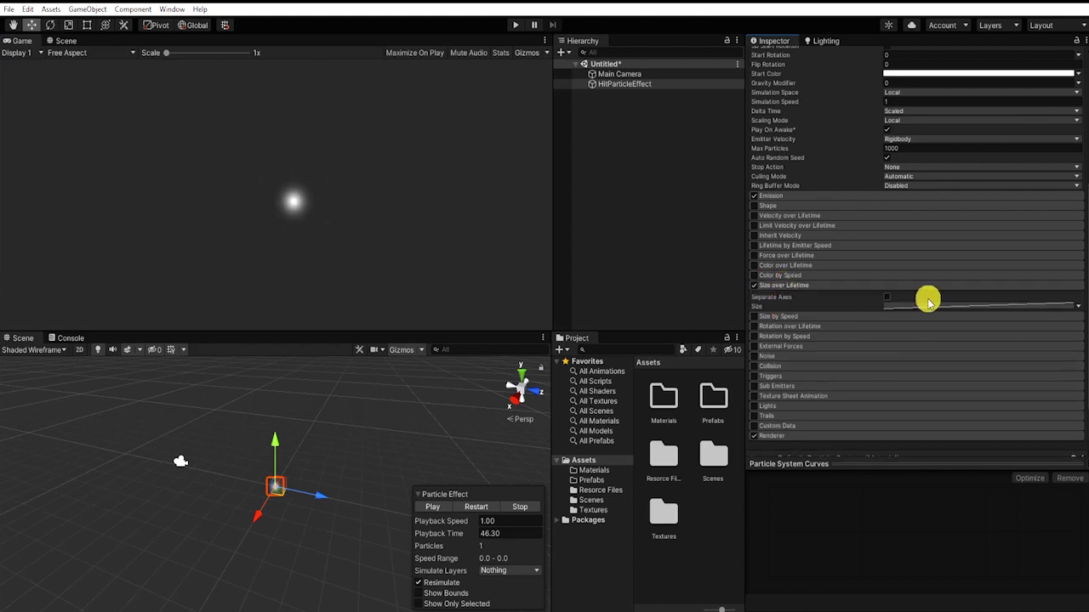
left_click(928, 305)
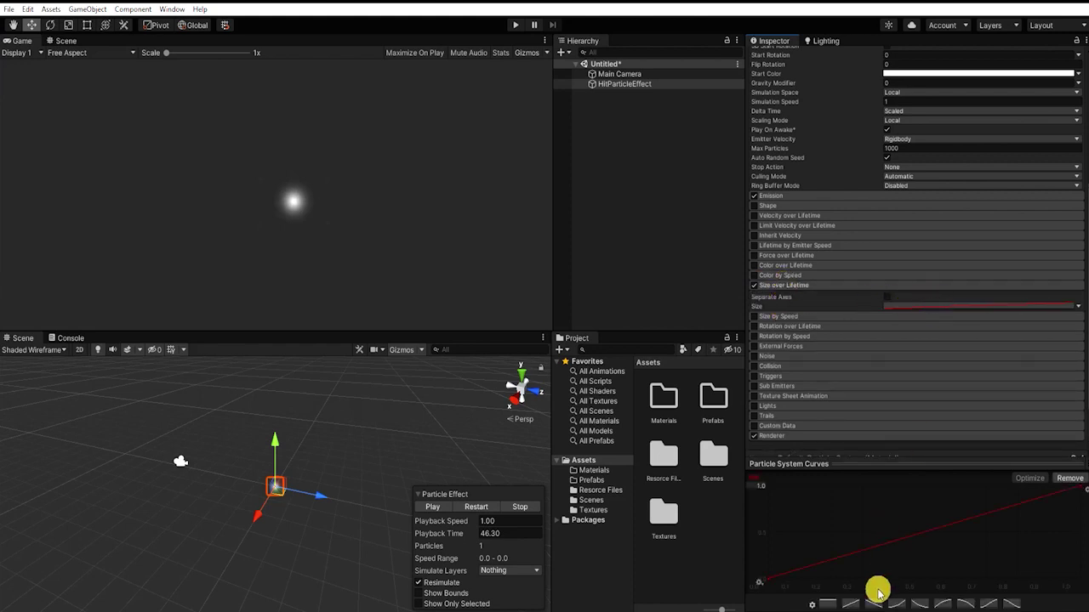
left_click(946, 603)
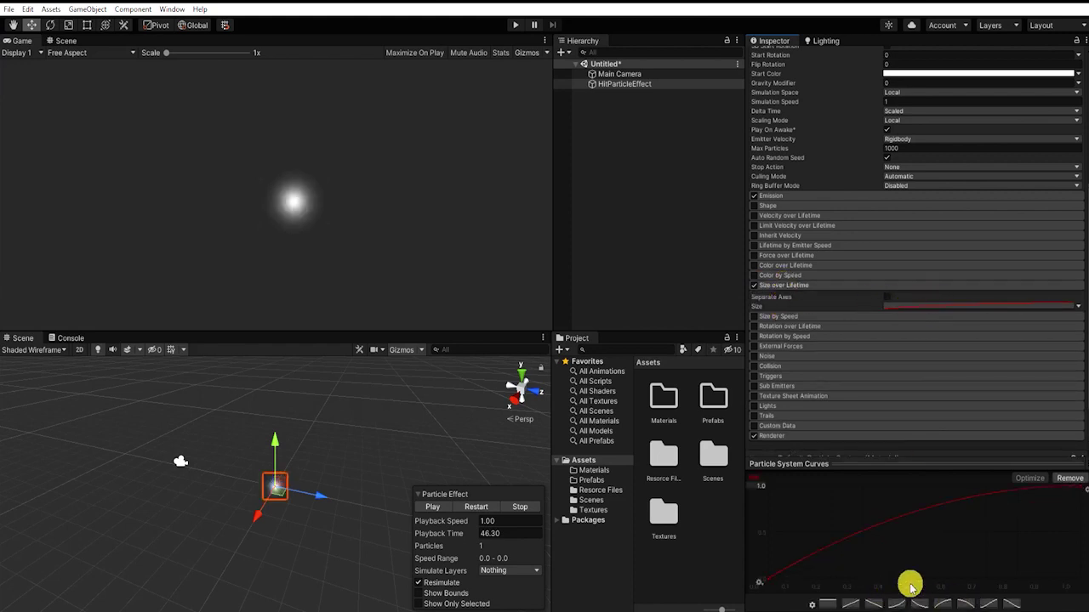
left_click(769, 583)
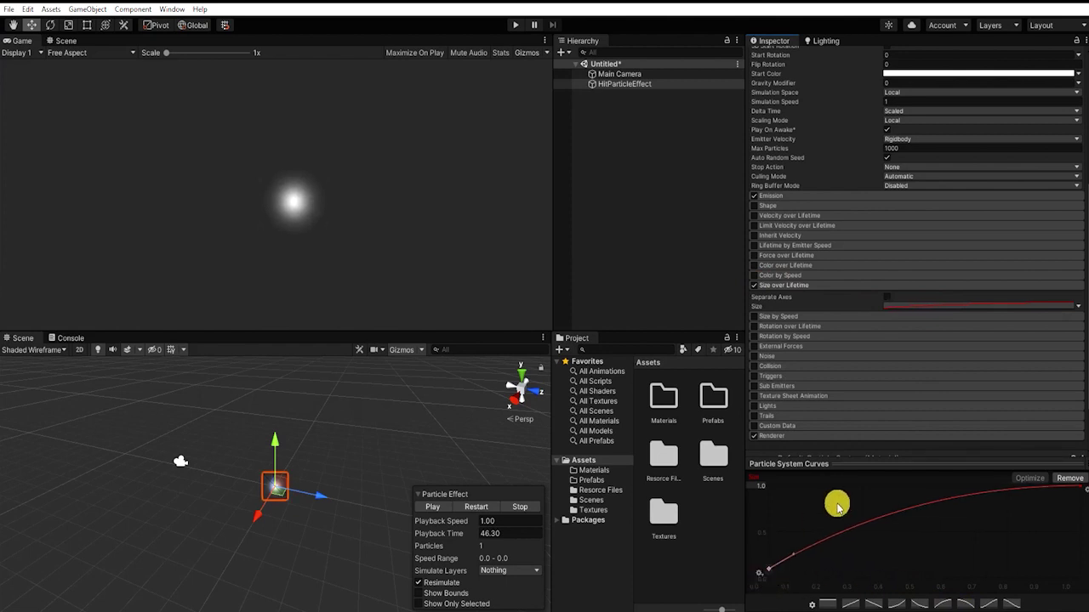
left_click(1078, 489)
left_click_drag(1052, 488, 1055, 463)
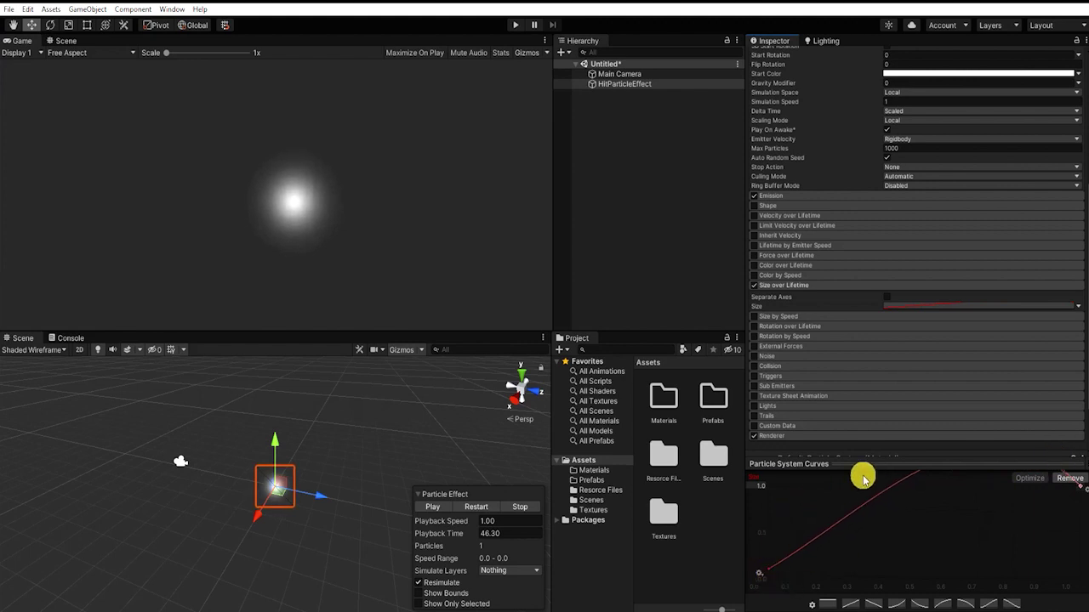
left_click(767, 568)
left_click_drag(454, 529, 432, 524)
- Compare Size over Lifetime off and on, then enable Color over Lifetime
left_click(753, 285)
left_click(753, 285)
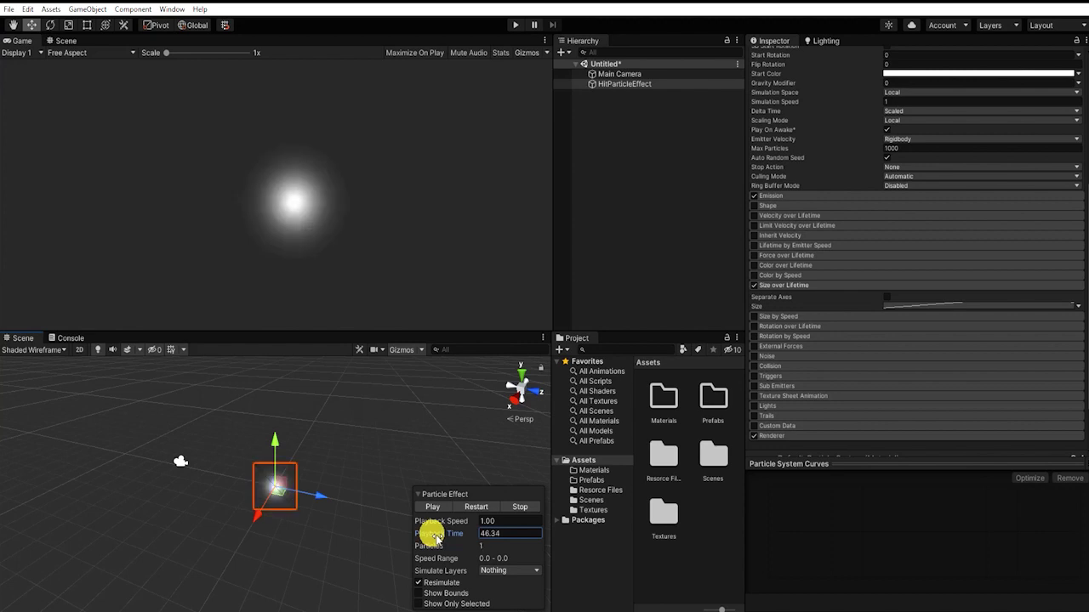
left_click(774, 266)
left_click(754, 266)
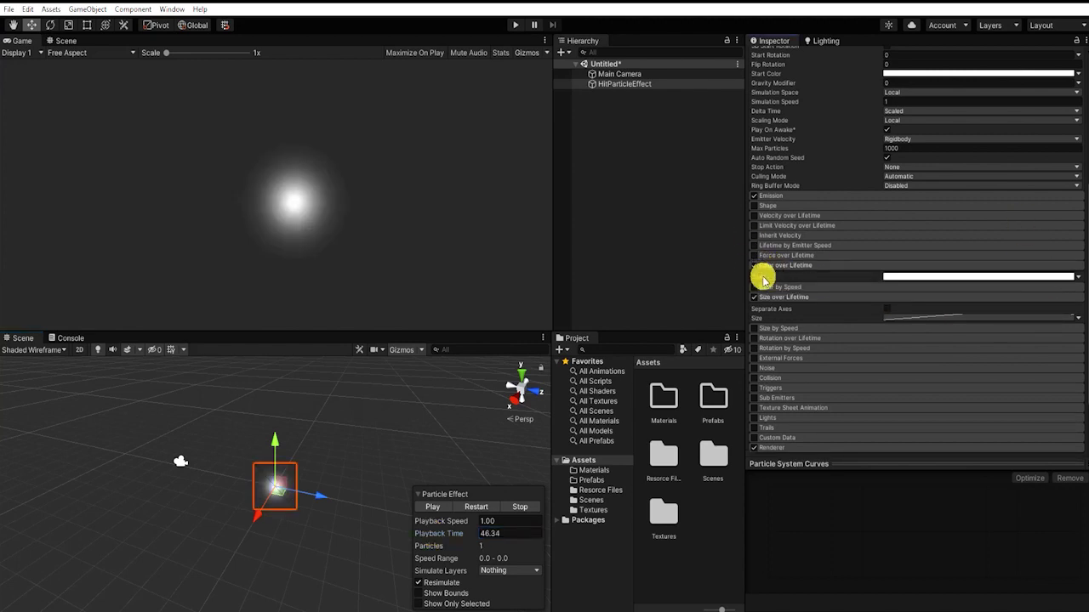
- Try a red start and bright green end colour key in the lifetime gradient
left_click(932, 279)
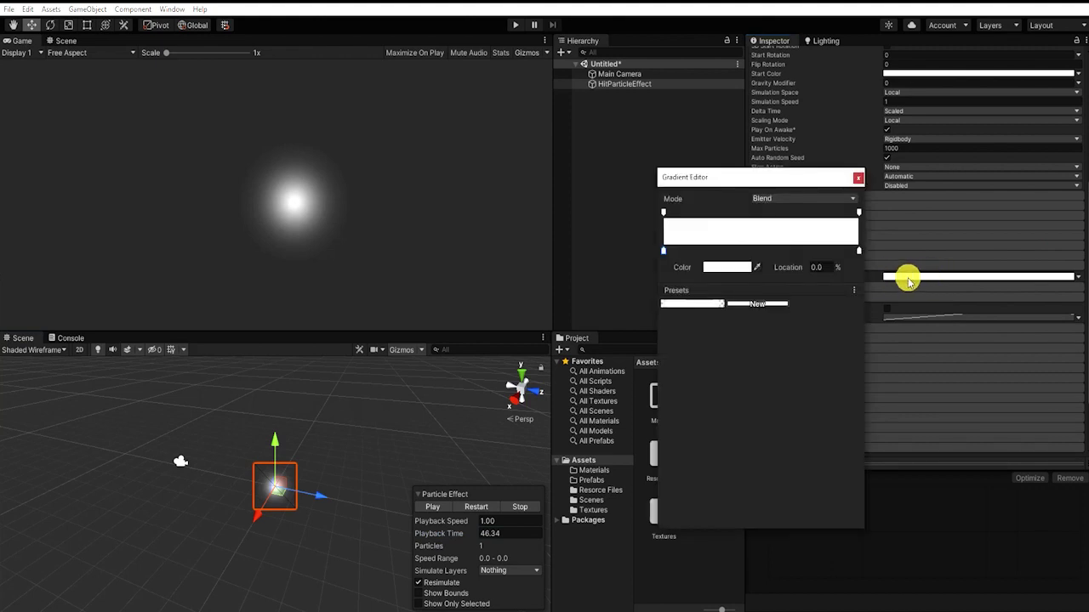
left_click(663, 213)
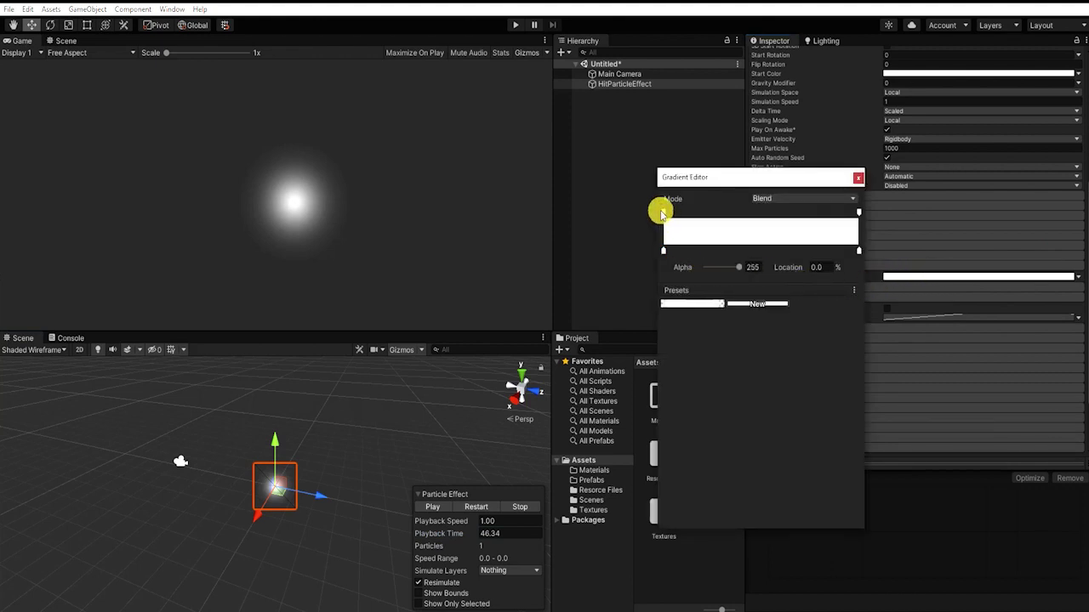
left_click(664, 251)
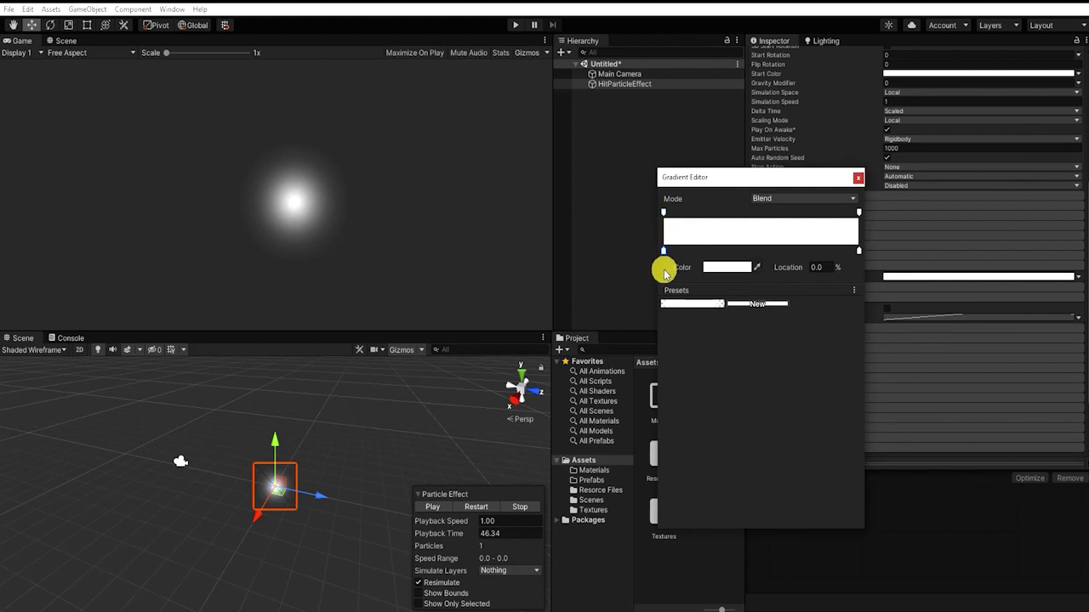
left_click(728, 268)
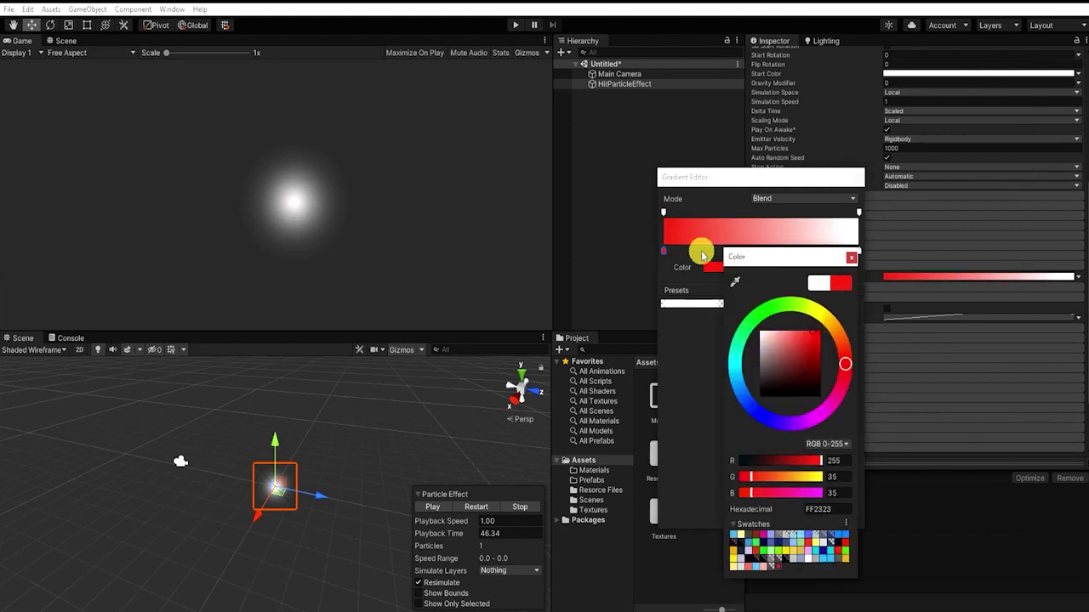
left_click(851, 257)
left_click(856, 250)
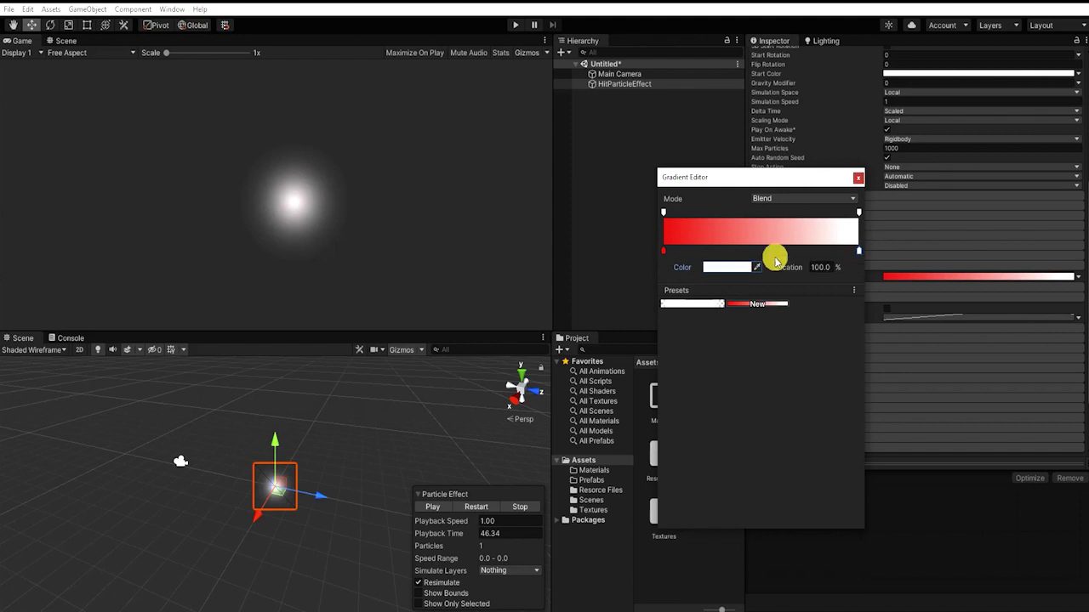
left_click(733, 268)
left_click(833, 335)
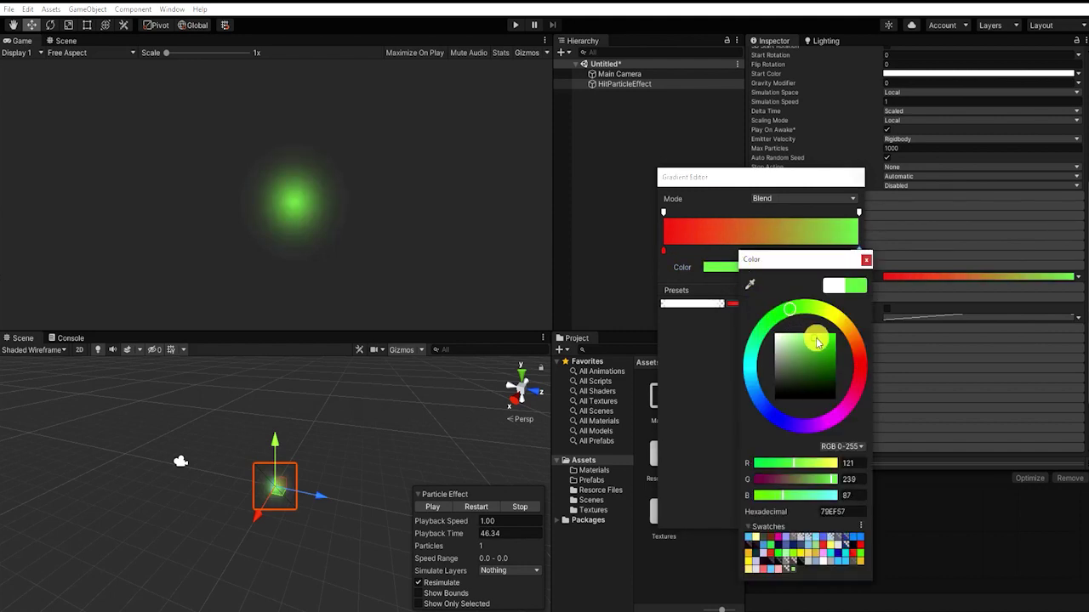
left_click(866, 260)
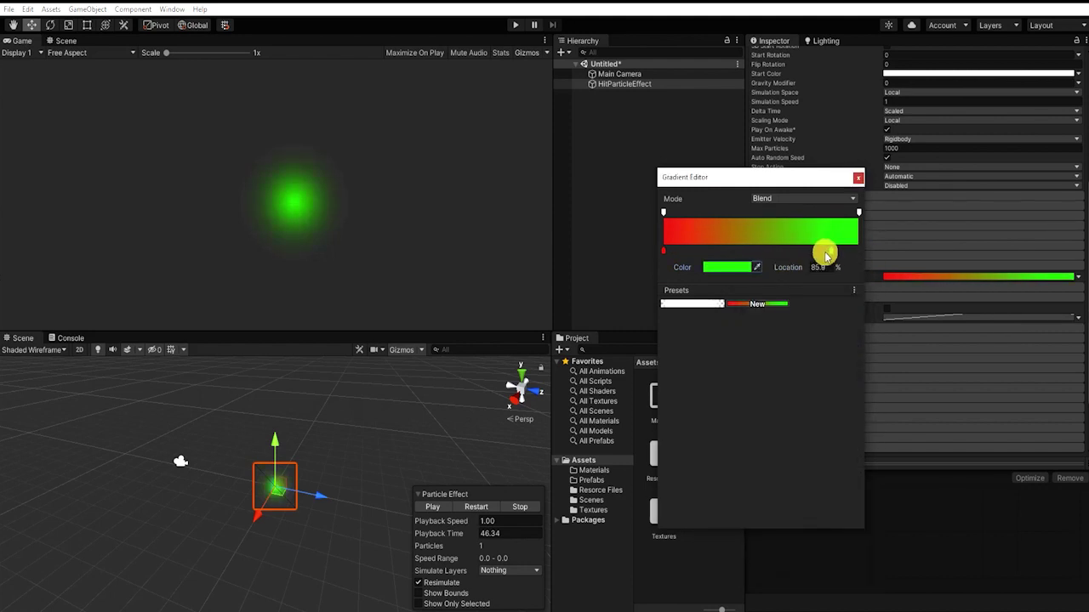
left_click_drag(824, 255, 775, 251)
left_click_drag(663, 251, 662, 216)
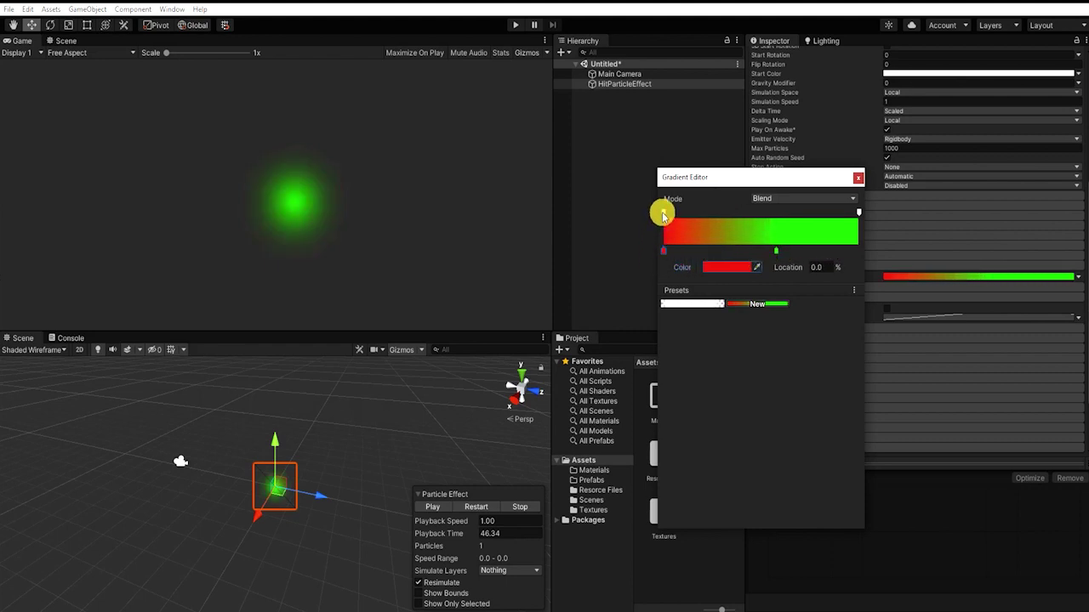
- Set the gradient's alpha to 0 at both start and end, then preview the fade
left_click(857, 211)
left_click_drag(736, 267, 672, 269)
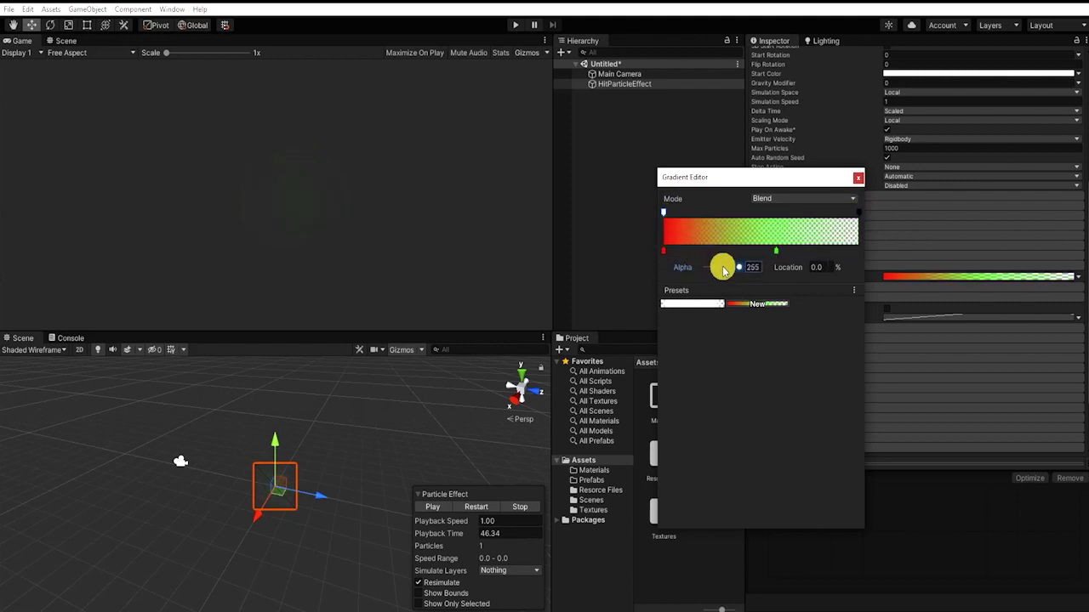
mouse_move(739, 267)
left_mouse_down()
mouse_move(684, 269)
mouse_move(737, 270)
left_mouse_up()
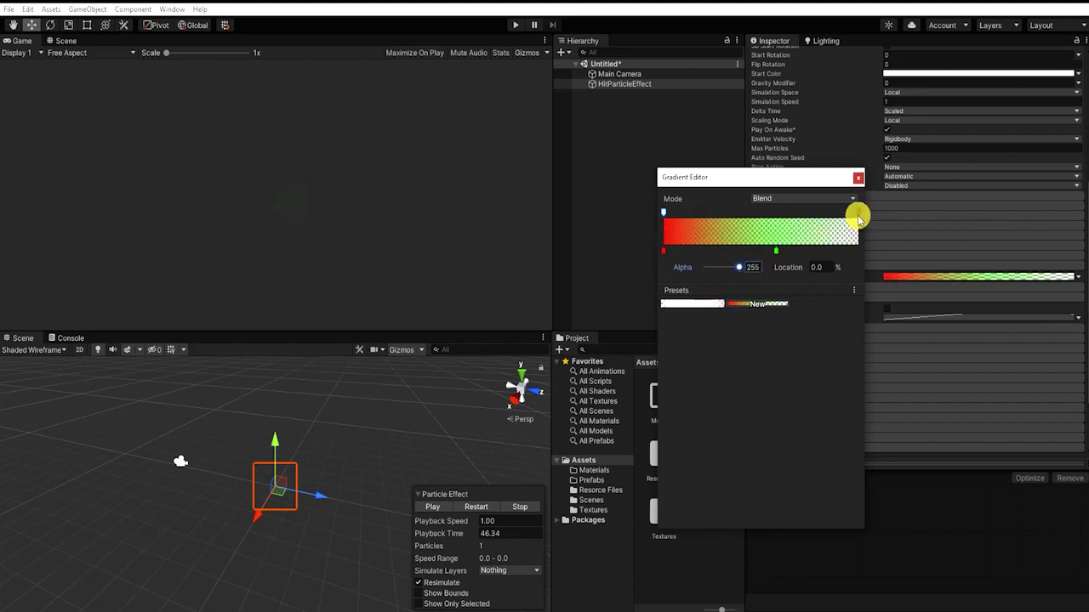
left_click_drag(705, 267, 782, 270)
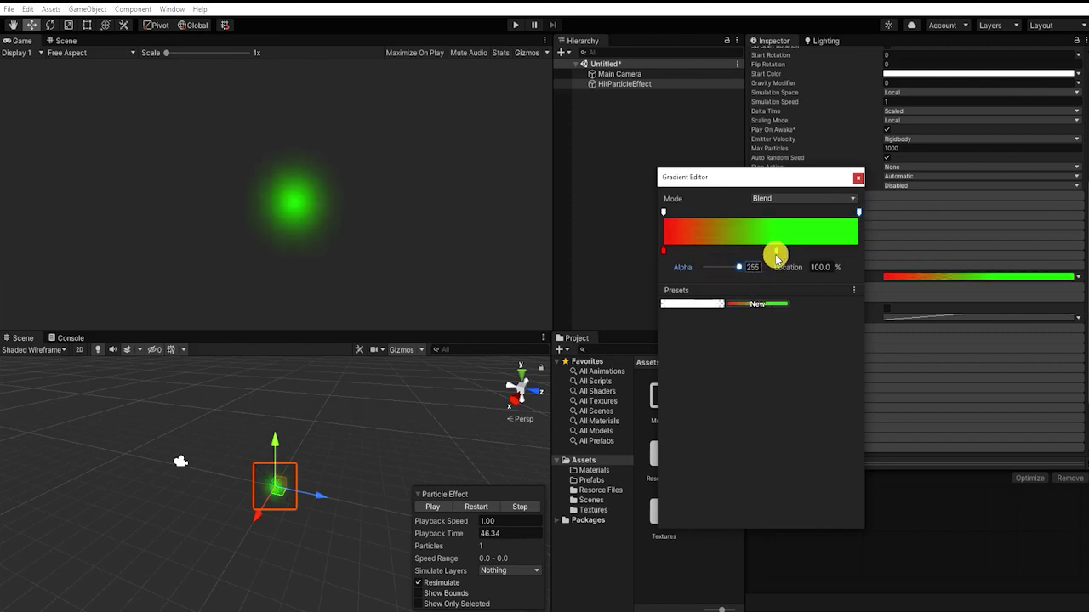
left_click(838, 251)
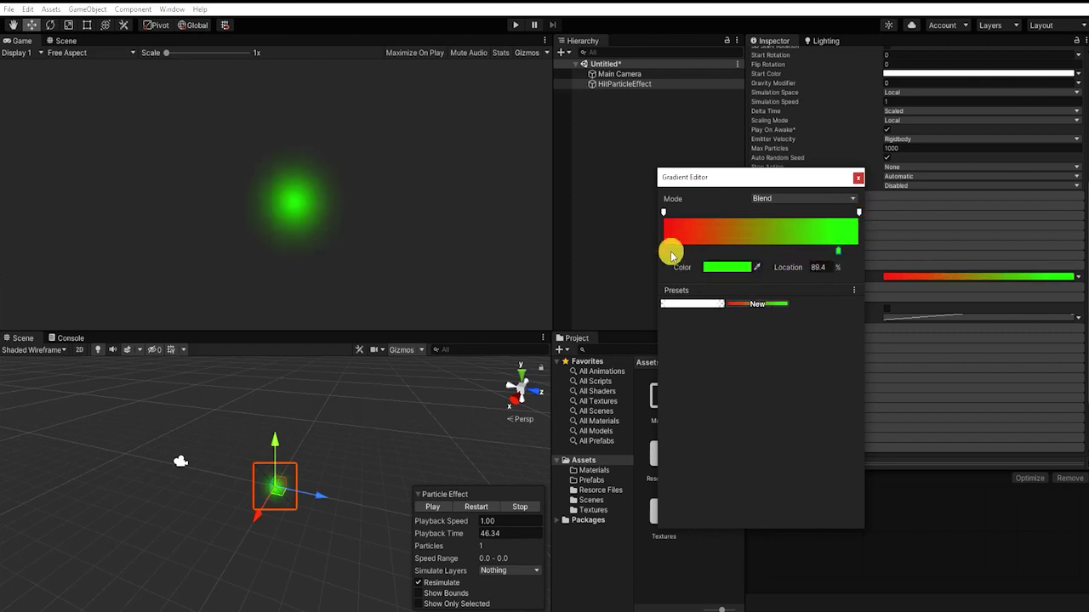
left_click(664, 251)
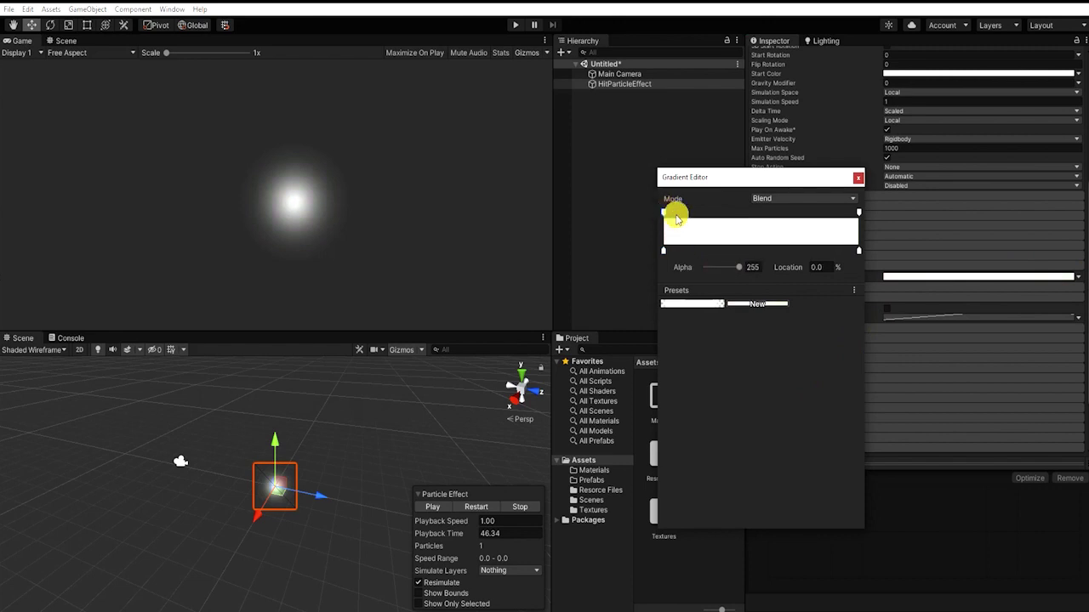
left_click(665, 212)
left_click_drag(738, 267, 644, 270)
left_click_drag(852, 214, 858, 213)
left_click_drag(739, 268, 705, 267)
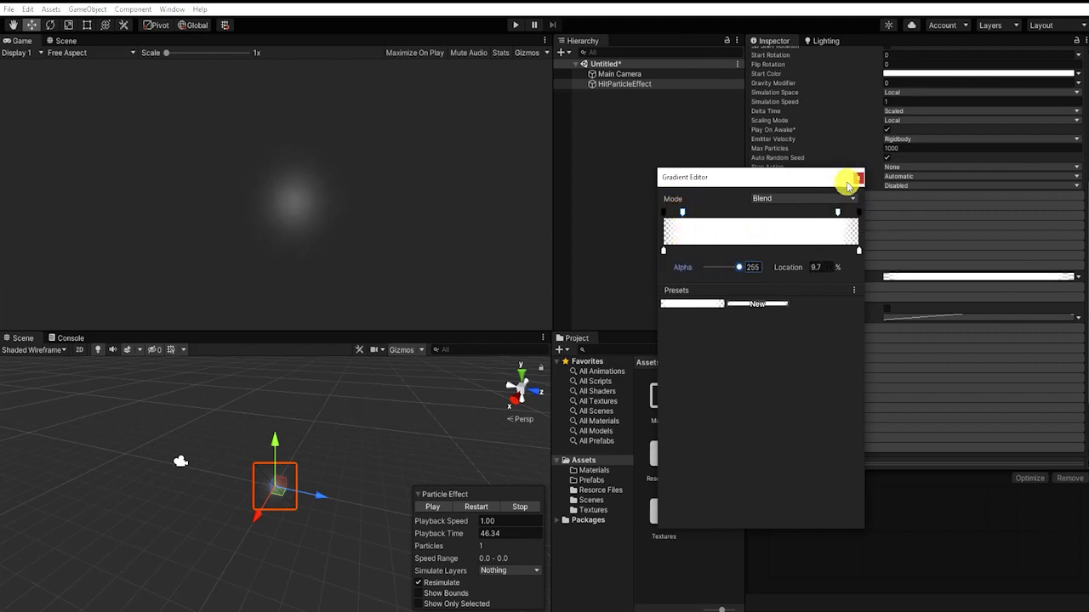
left_click(857, 178)
left_click_drag(418, 539, 440, 525)
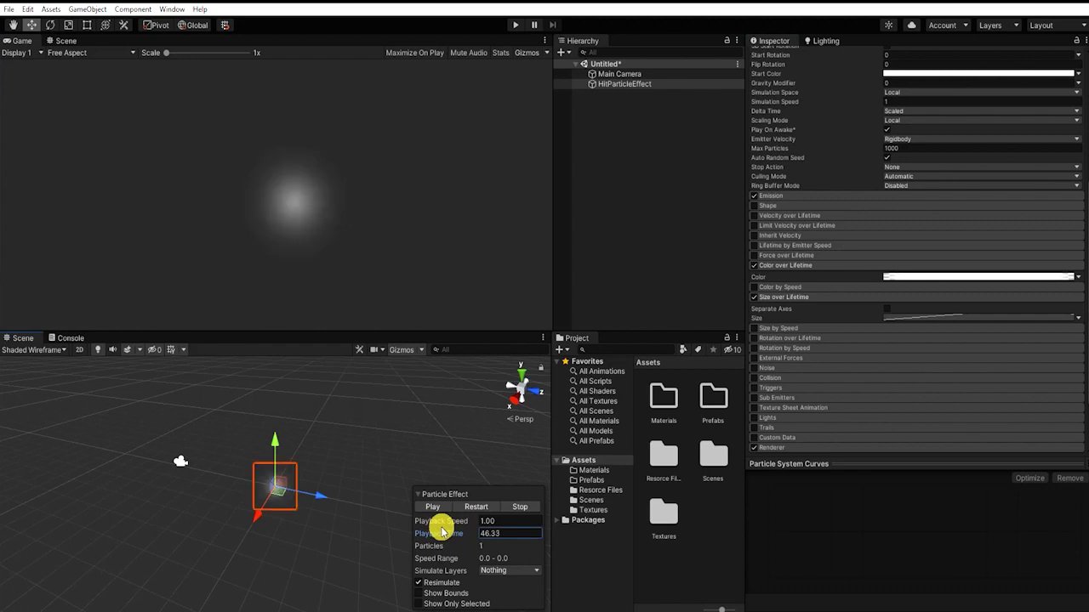
- Add an opacity key at about 86% so the particle fades out late, and preview
left_click(946, 277)
left_click(832, 212)
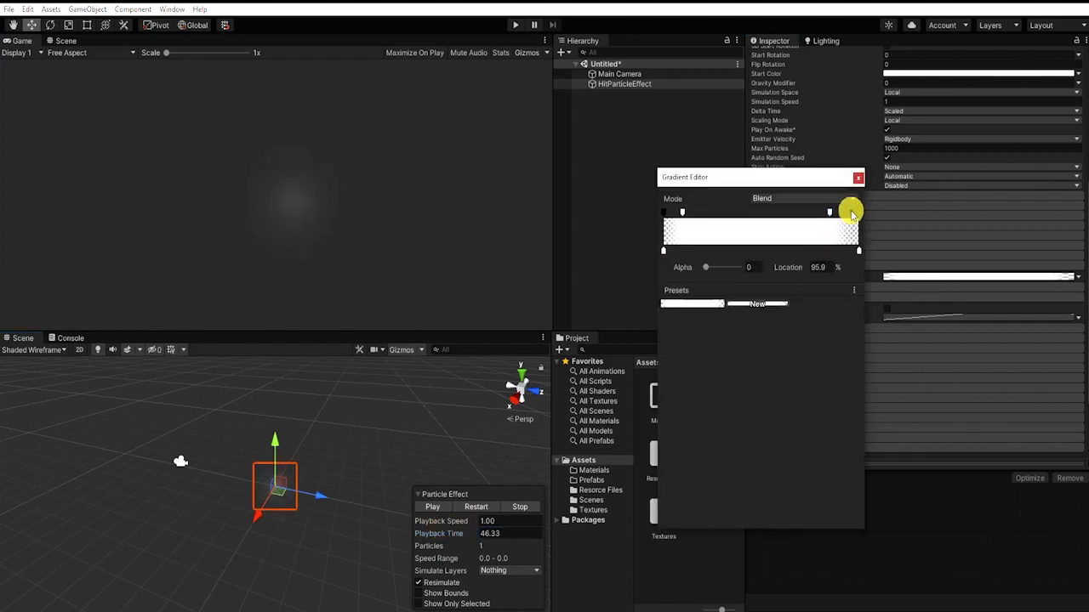
left_click(858, 177)
left_click_drag(459, 533, 452, 545)
- Create a new material named Hit01_MAT in the Materials folder
left_click(722, 407)
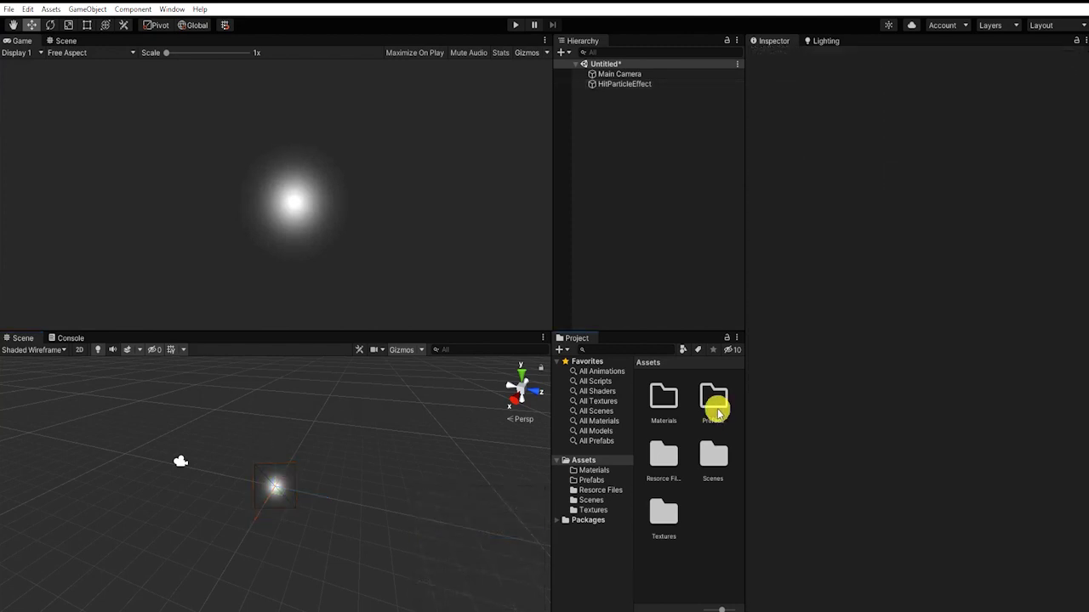
double_click(671, 393)
right_click(672, 426)
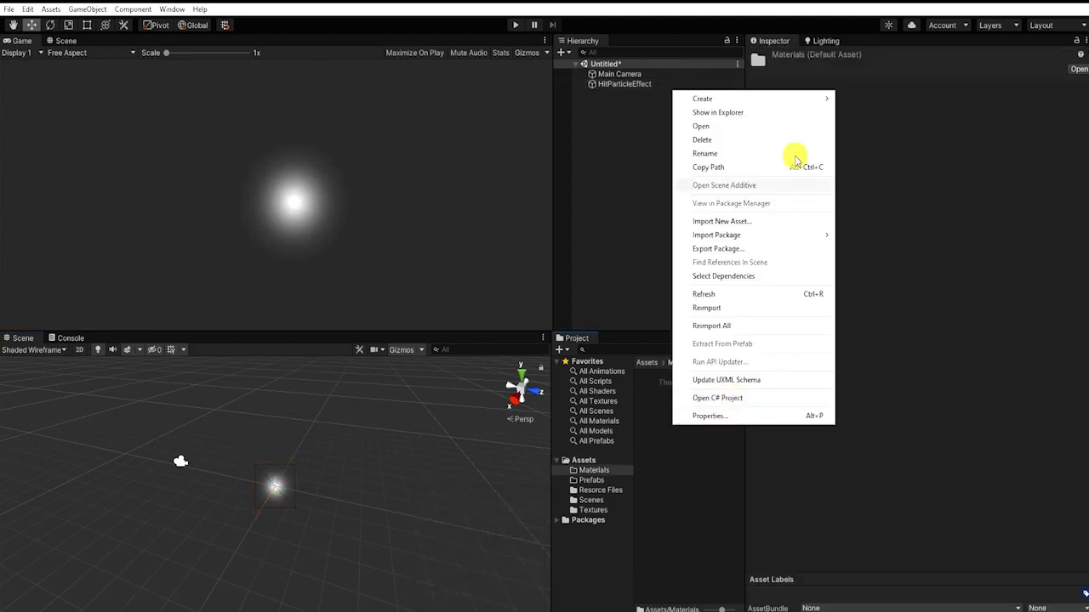
mouse_move(801, 101)
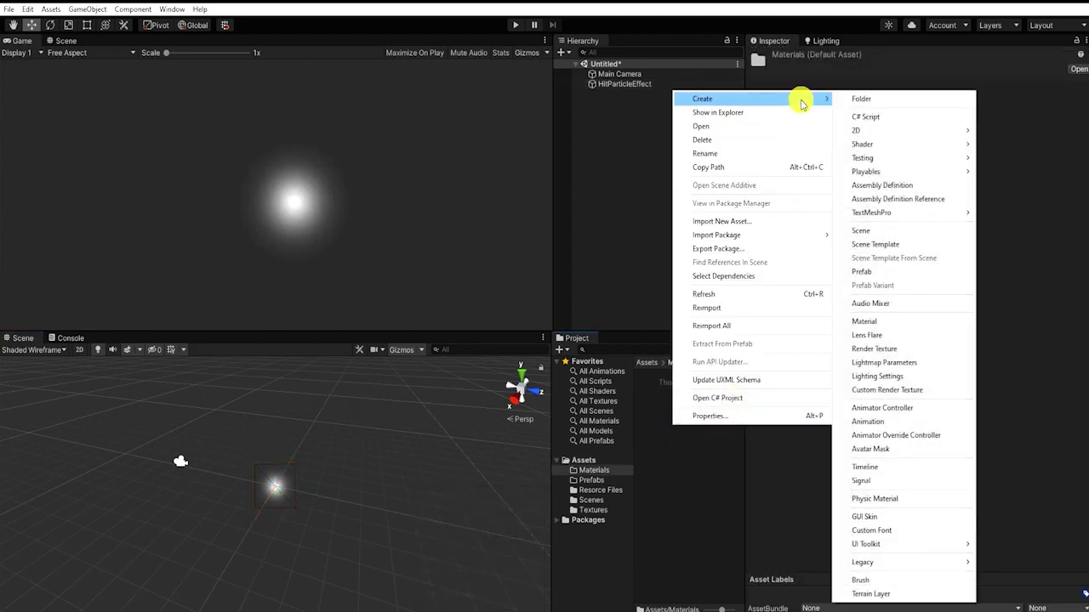
left_click(898, 327)
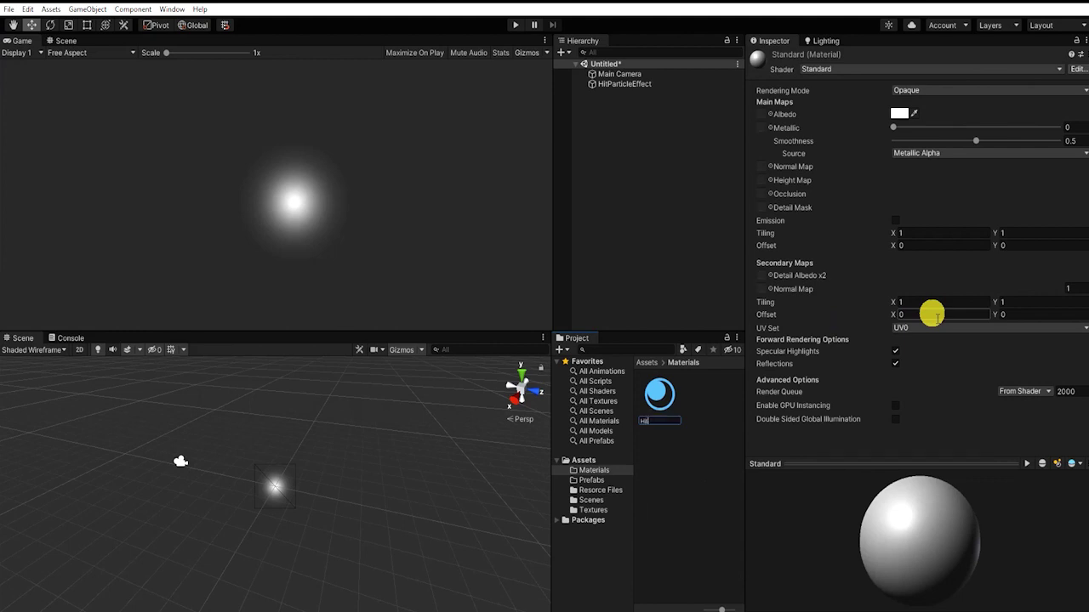
key("Return")
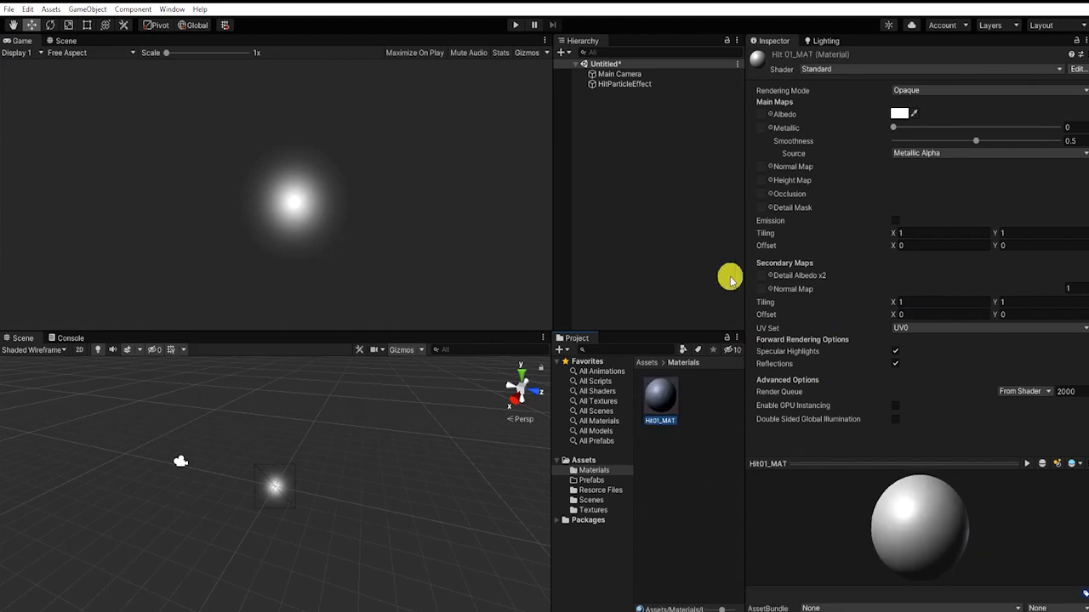
- Switch Hit01_MAT to Particles/Standard Unlit with the star-burst sprite as albedo
left_click(863, 72)
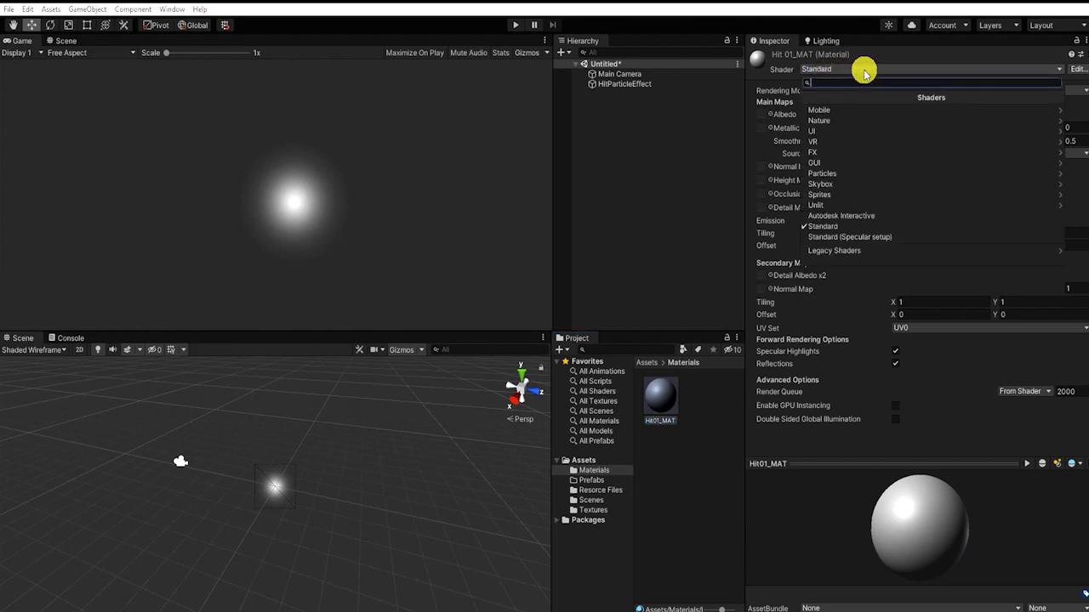
left_click(861, 174)
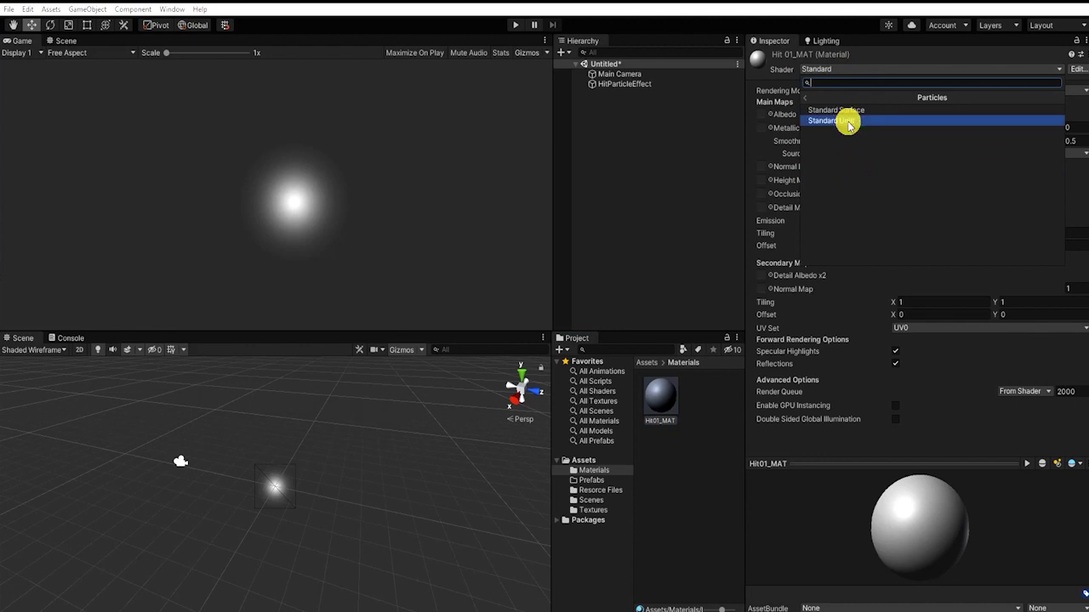
left_click(848, 122)
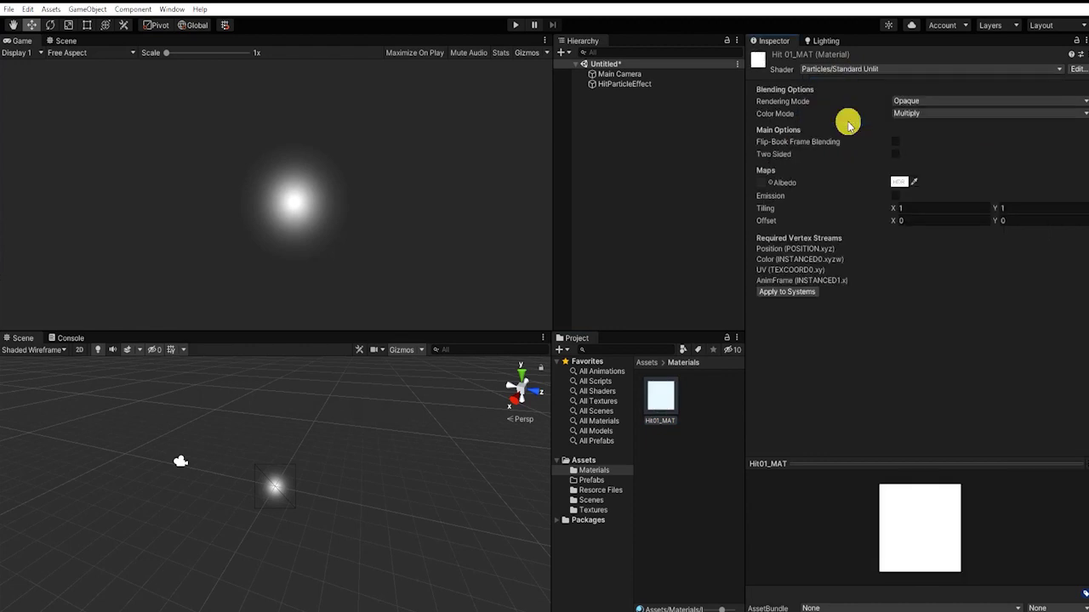
left_click(765, 181)
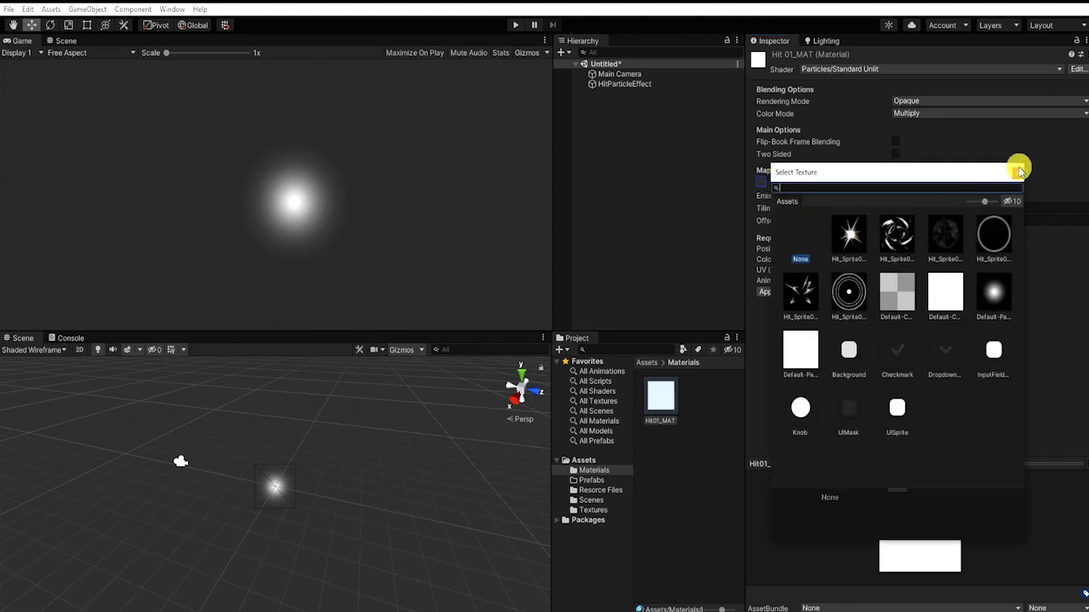
left_click(1020, 171)
left_click(592, 508)
left_click_drag(662, 398, 759, 182)
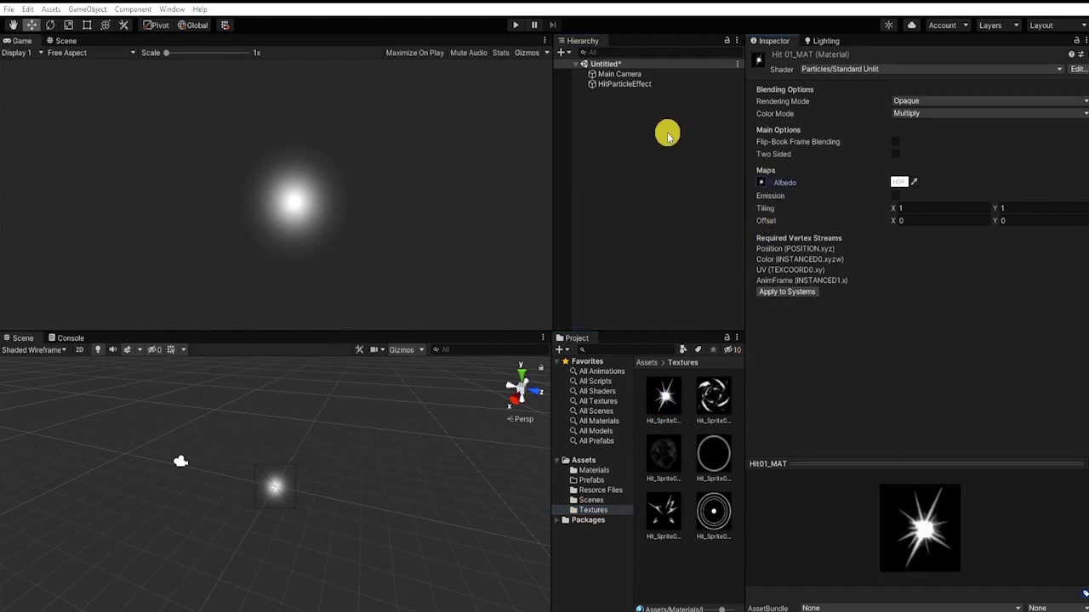
left_click(635, 85)
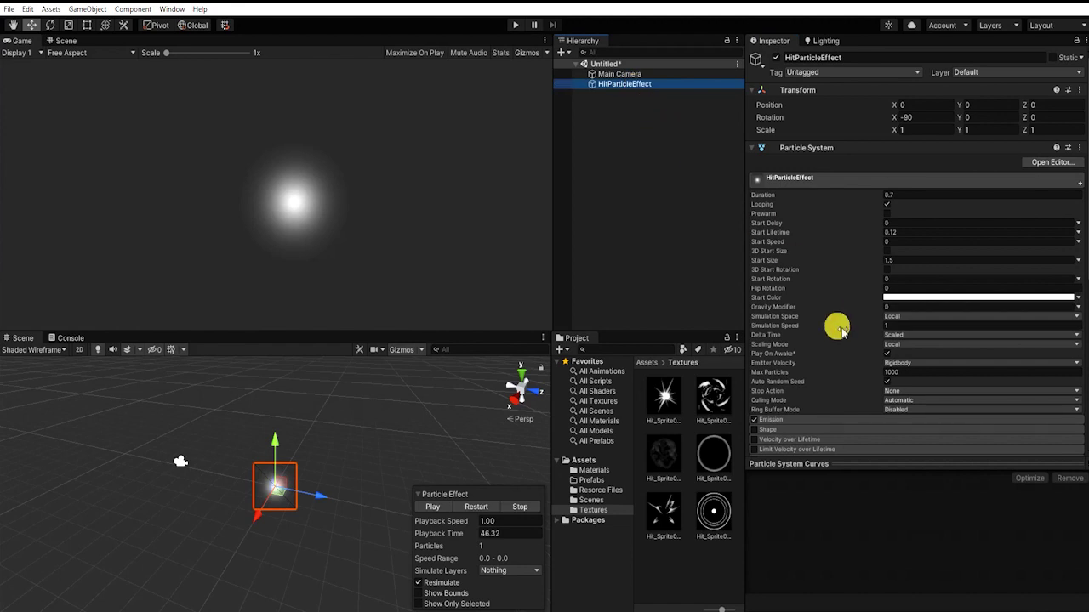
- Assign Hit01_MAT as the material in HitParticleEffect's Renderer module
scroll(836, 328, "down", 5)
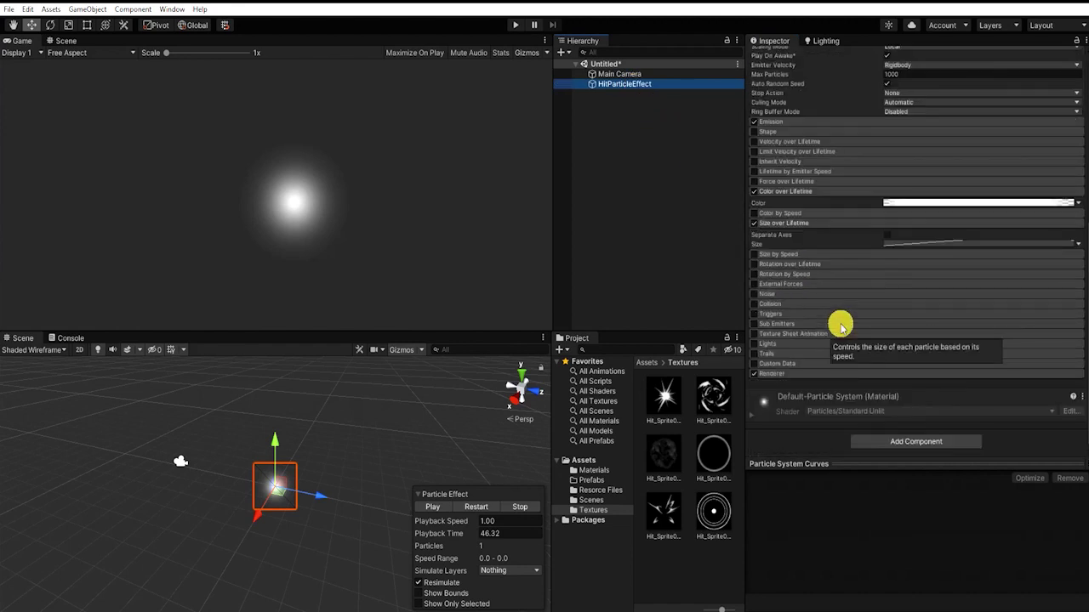
left_click(806, 375)
scroll(855, 335, "down", 3)
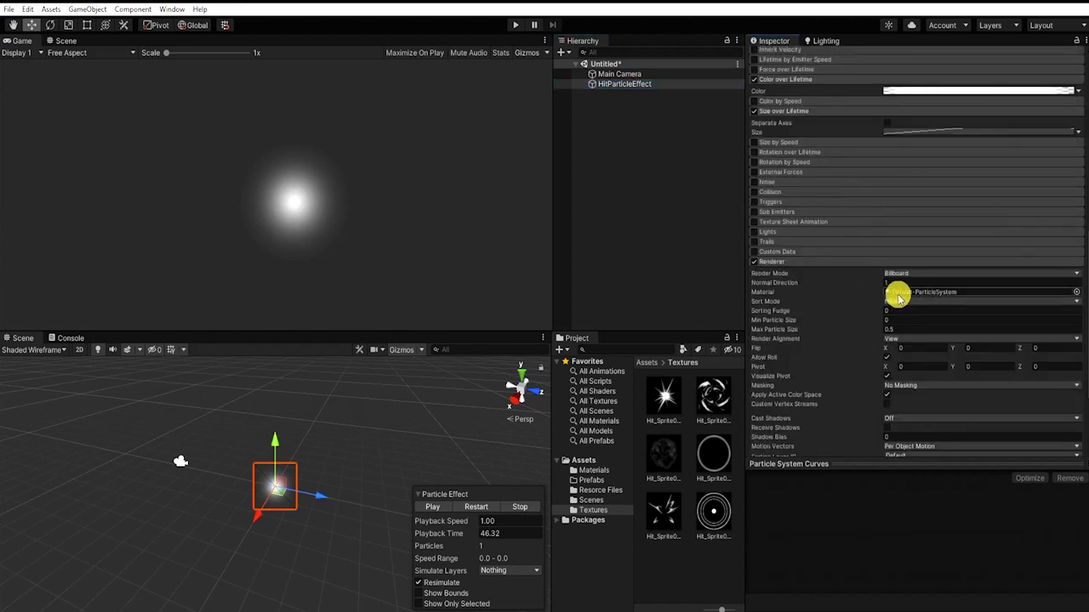
left_click(595, 471)
left_click_drag(661, 403, 736, 422)
left_click(1076, 292)
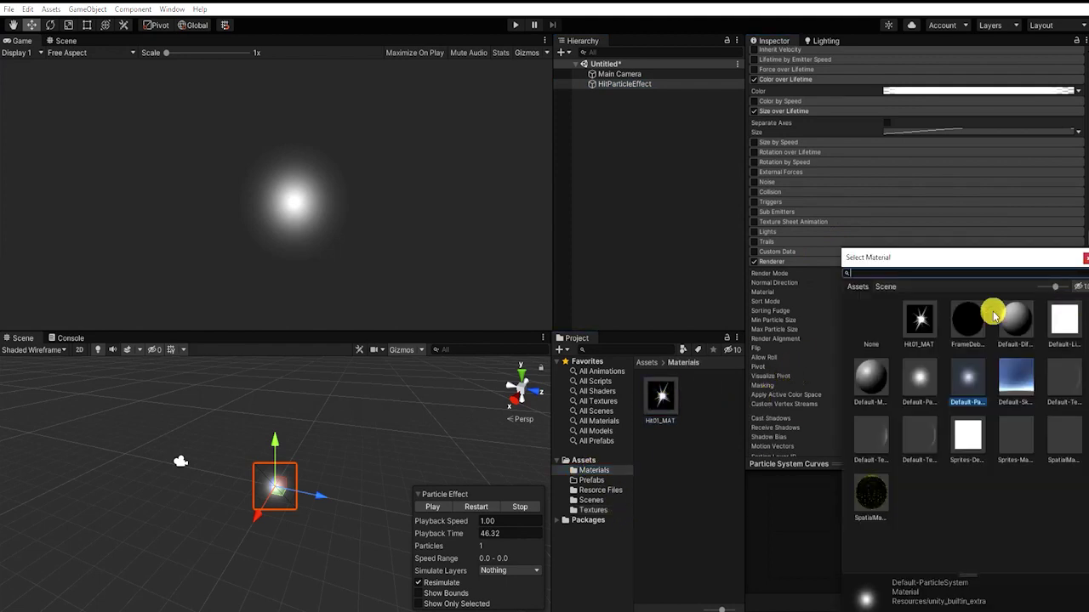
left_click(923, 333)
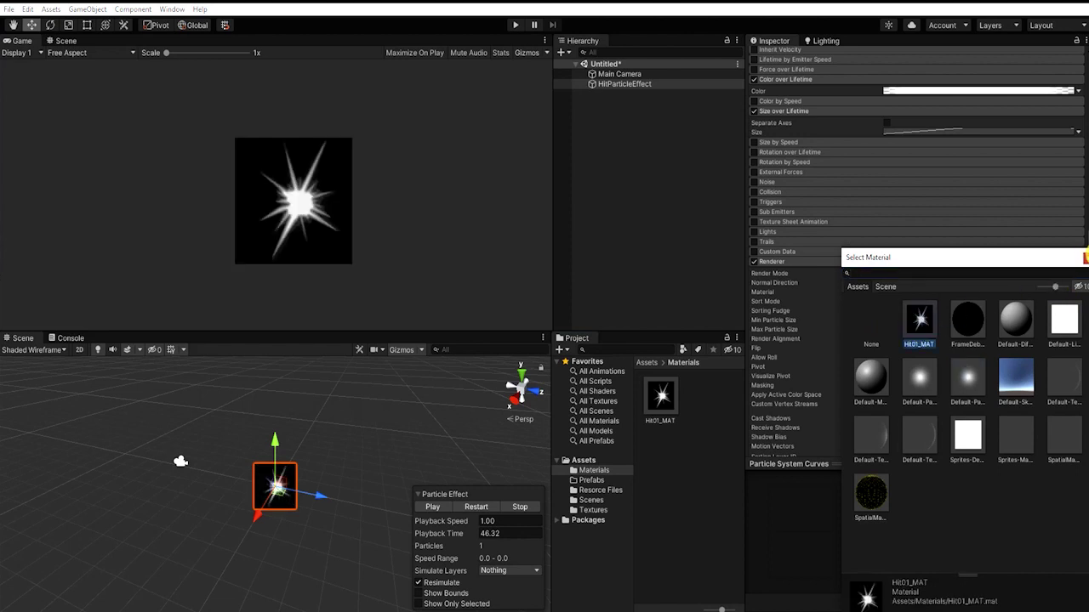
left_click(1085, 257)
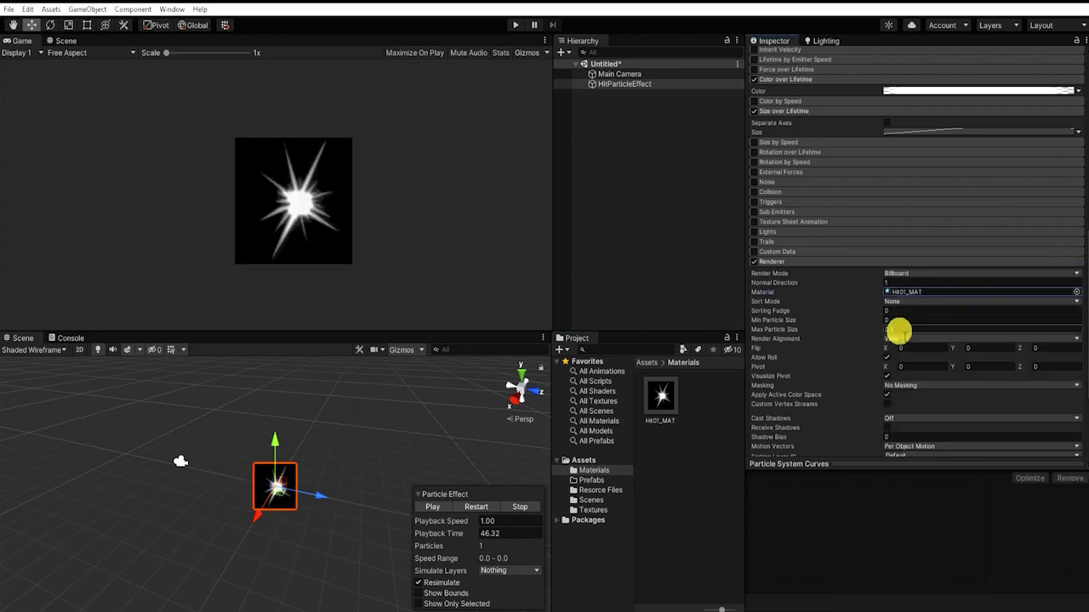
- Play and pause the preview, stepping slightly forward to see the star sprite
left_click(428, 509)
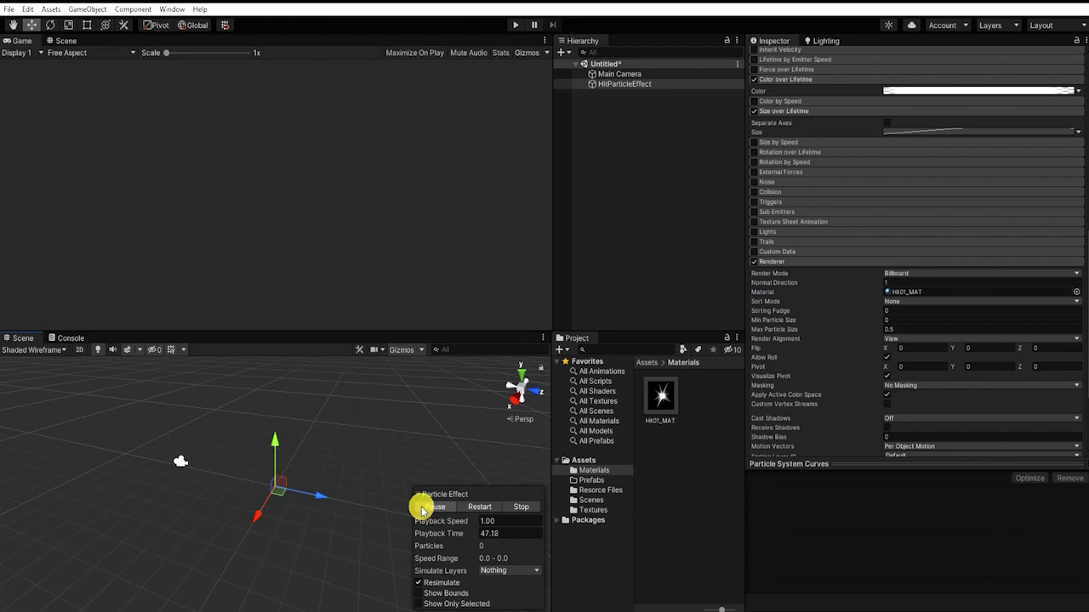
left_click(423, 508)
left_click_drag(431, 539, 435, 540)
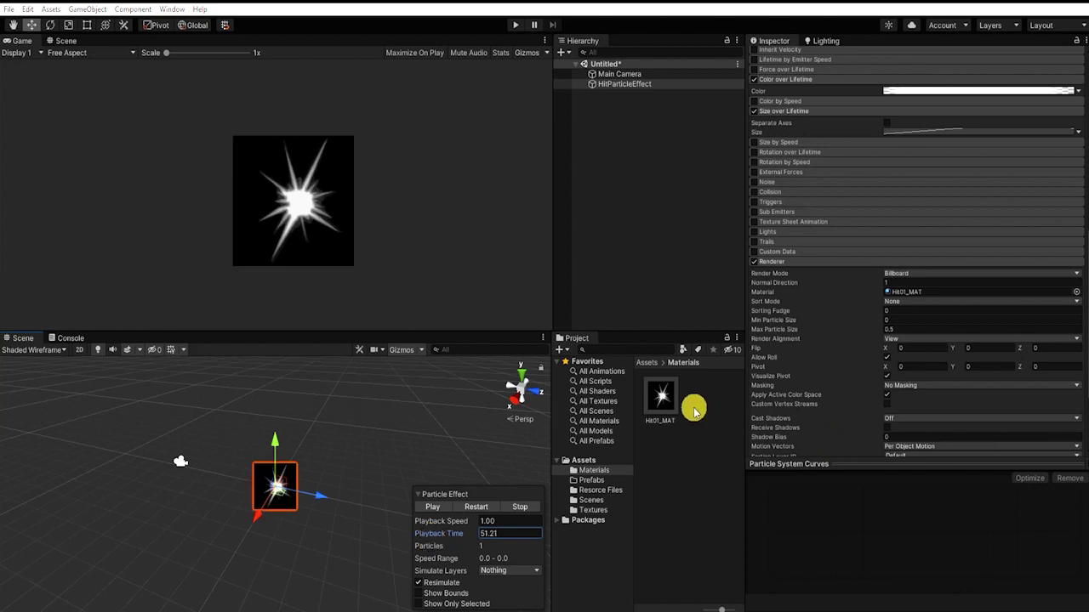
- Set Hit01_MAT to Additive rendering, leaving Color Mode on Multiply after trying others
left_click(667, 398)
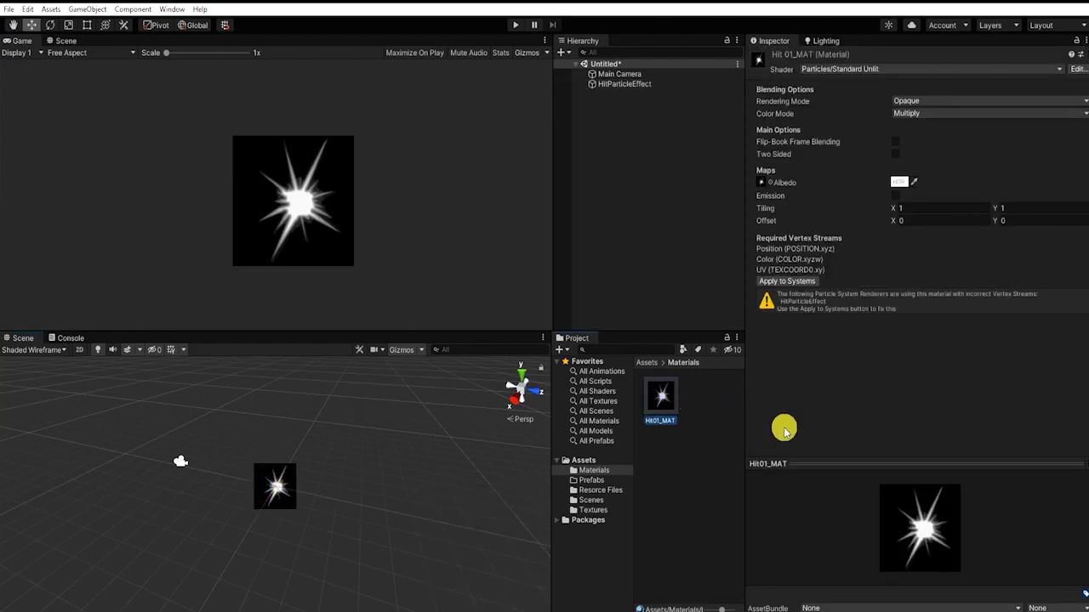
left_click(945, 102)
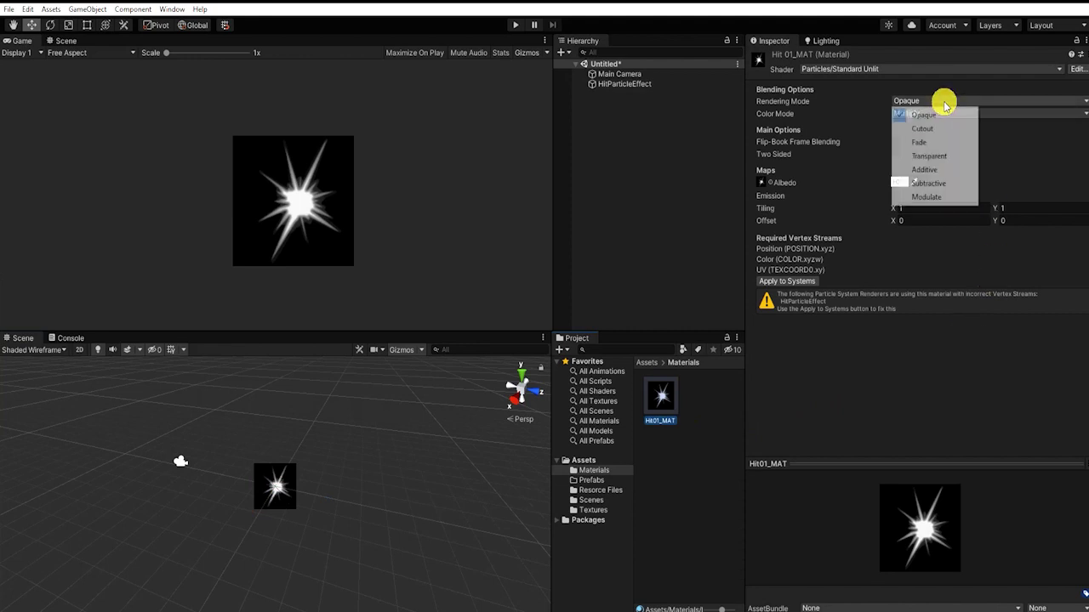
left_click(949, 171)
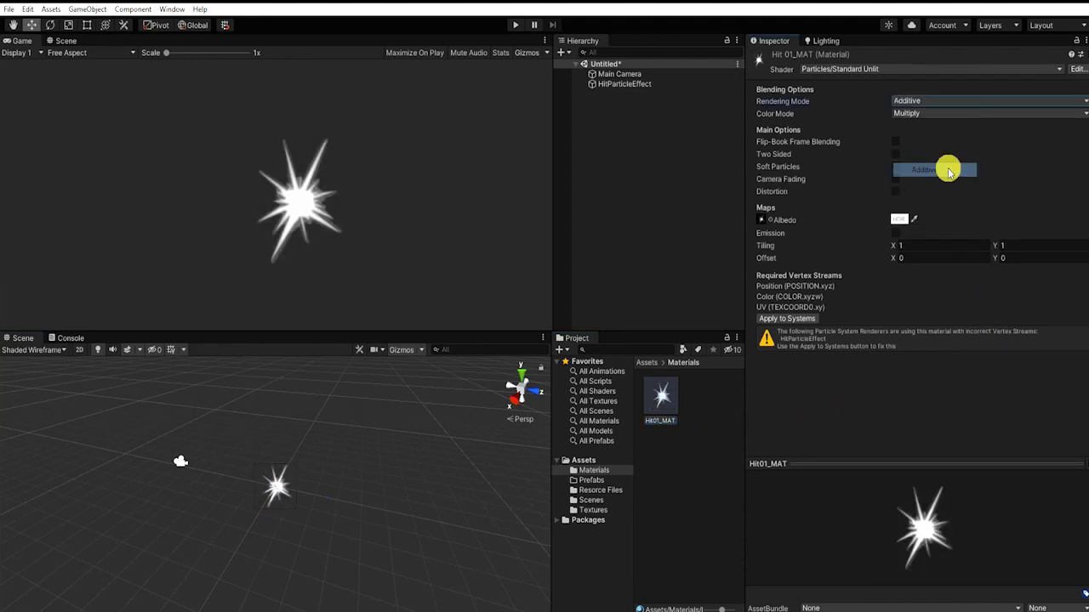
left_click(1030, 116)
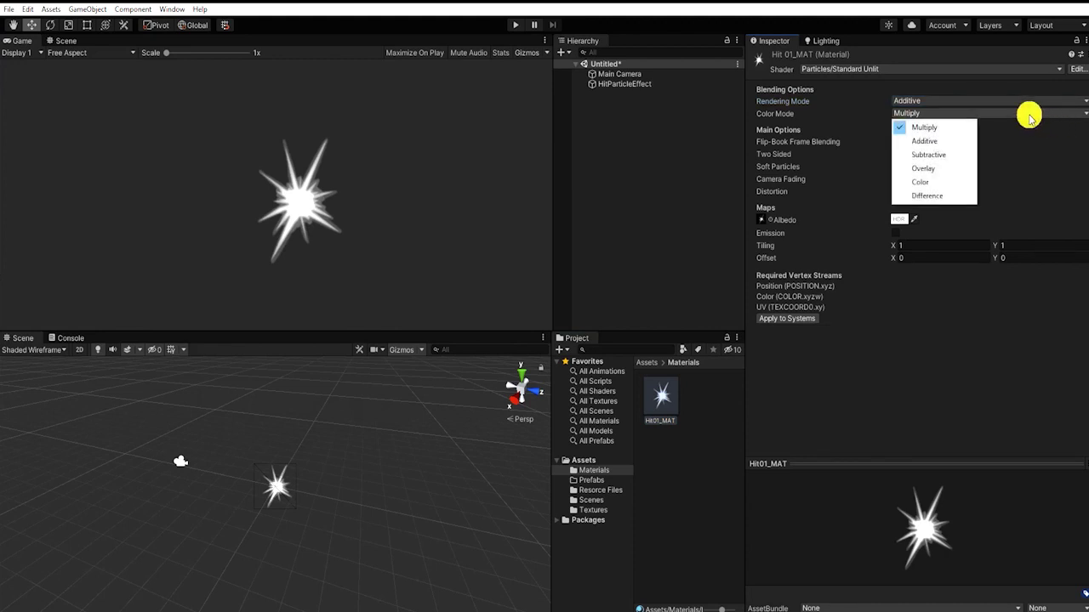
left_click(941, 168)
left_click(952, 114)
left_click(931, 182)
left_click(947, 112)
left_click(946, 129)
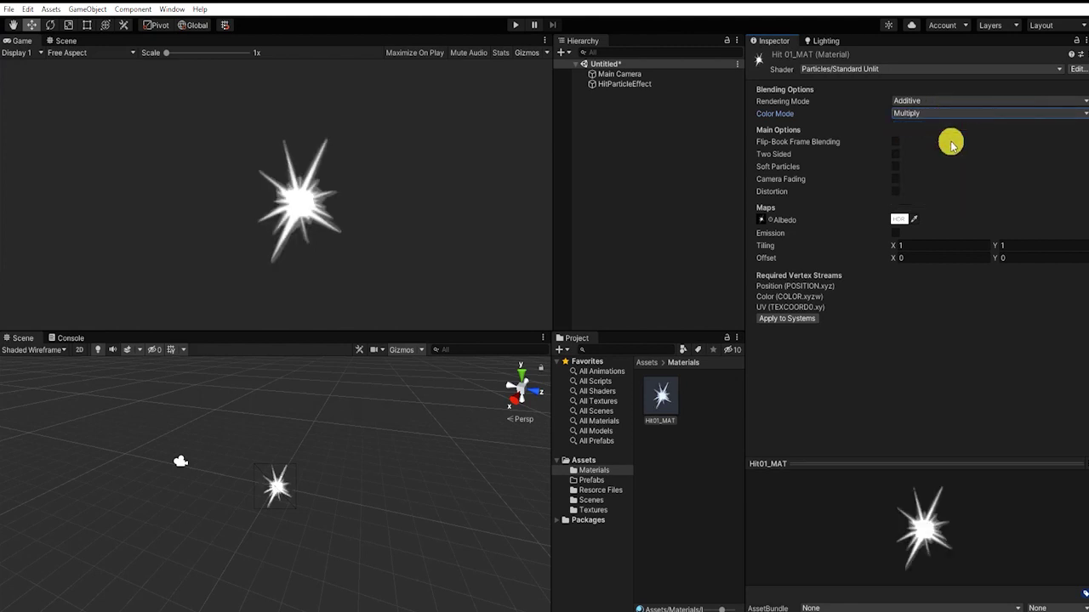
- Enable Emission on Hit01_MAT with Hit_Sprite01_Wht as the emission texture
left_click(896, 233)
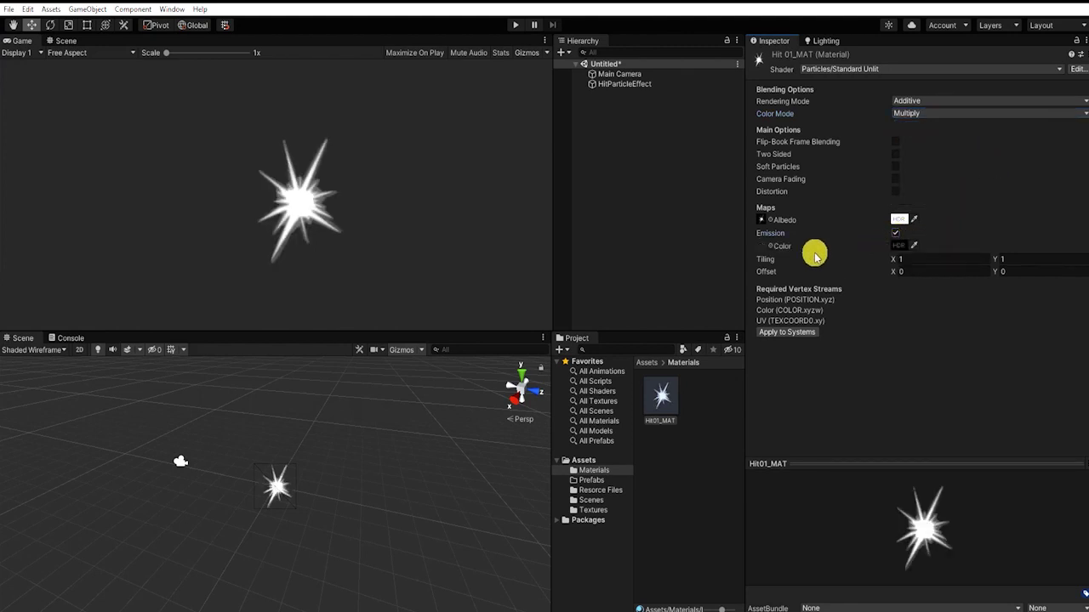
left_click(772, 246)
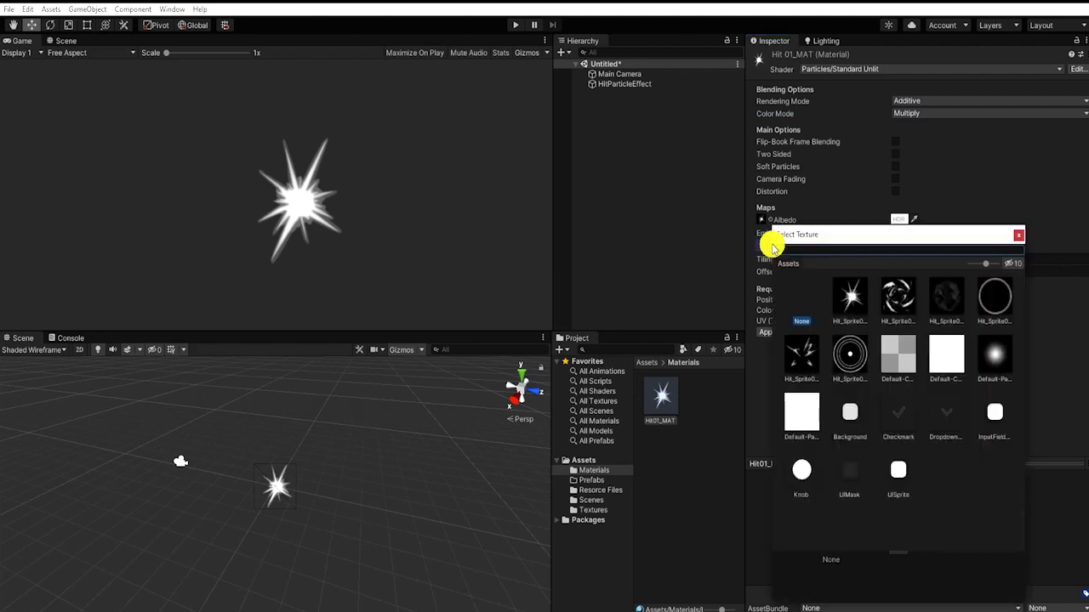
left_click(844, 298)
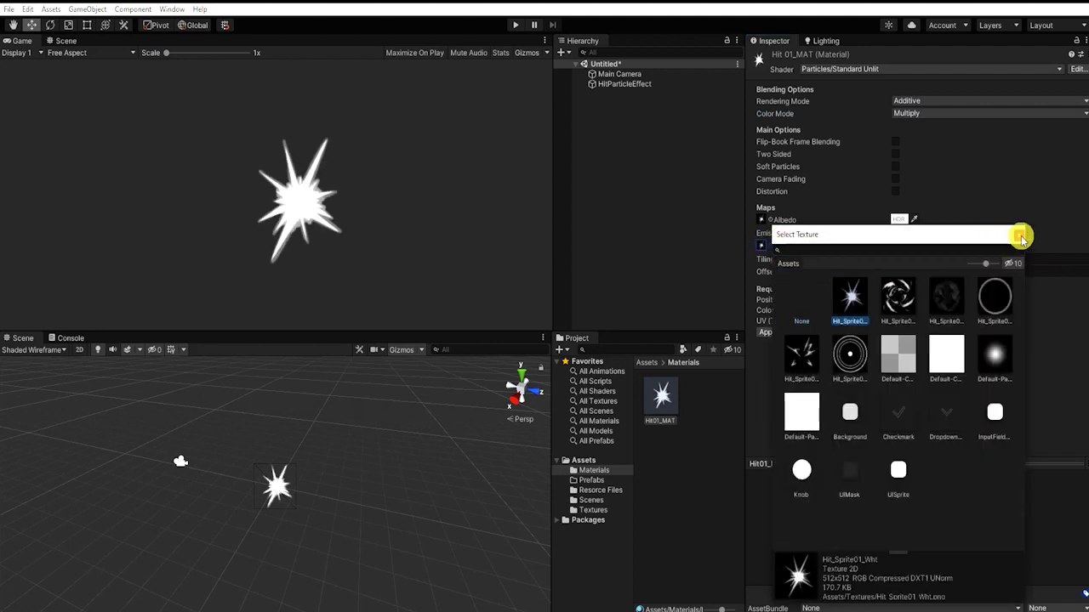
left_click(1021, 238)
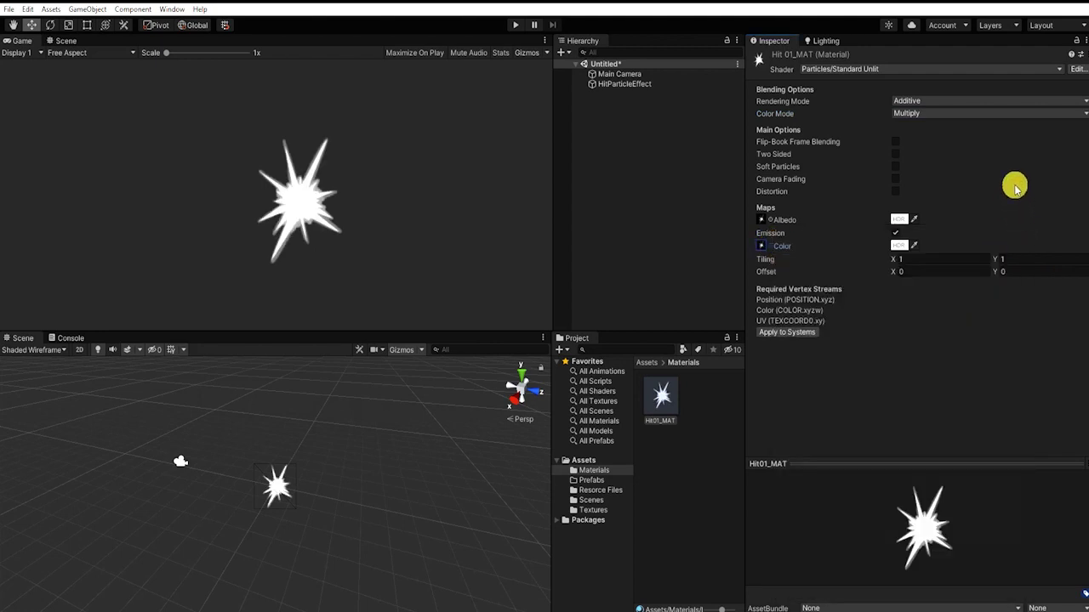
left_click(629, 86)
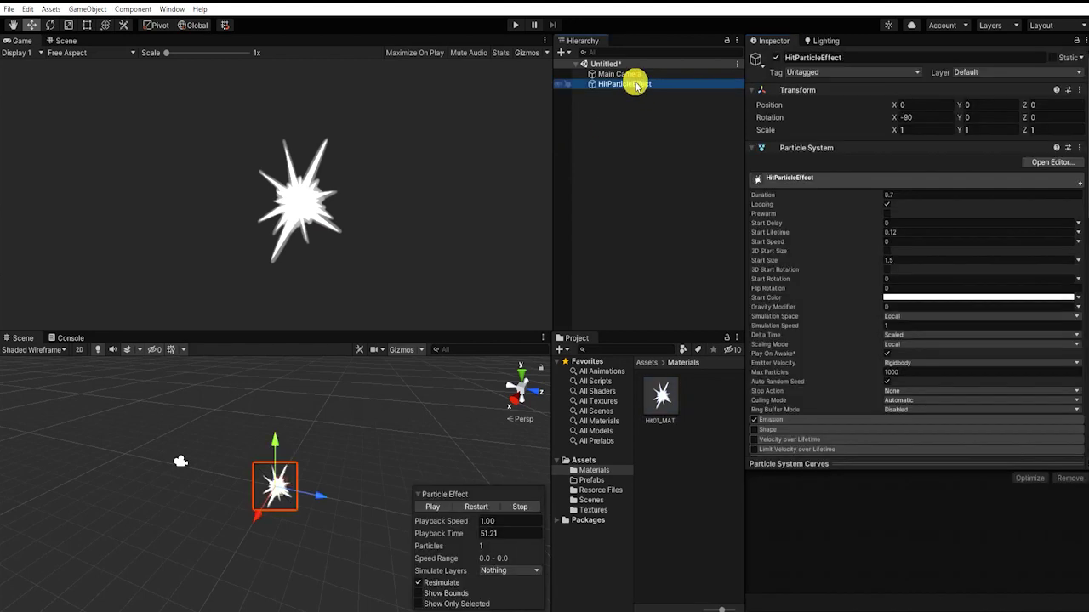
- Set HitParticleEffect's start colour to red
left_click(909, 298)
left_click(1005, 360)
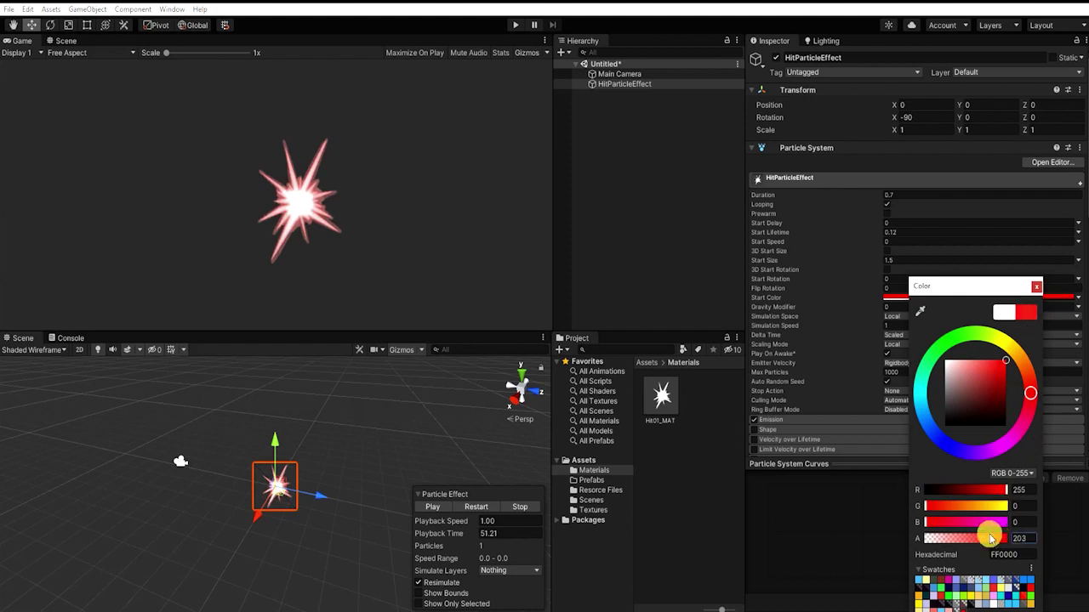
left_click(1036, 286)
- Try lower albedo colour intensities on Hit01_MAT, then restore the intensity to 0
left_click(671, 394)
left_click(898, 219)
left_click(942, 517)
left_click(967, 517)
left_click(900, 221)
left_click(941, 507)
left_click(964, 508)
left_click(1025, 209)
- Switch Hit01_MAT's colour mode to Overlay and lower and darken its emission colour
left_click(986, 113)
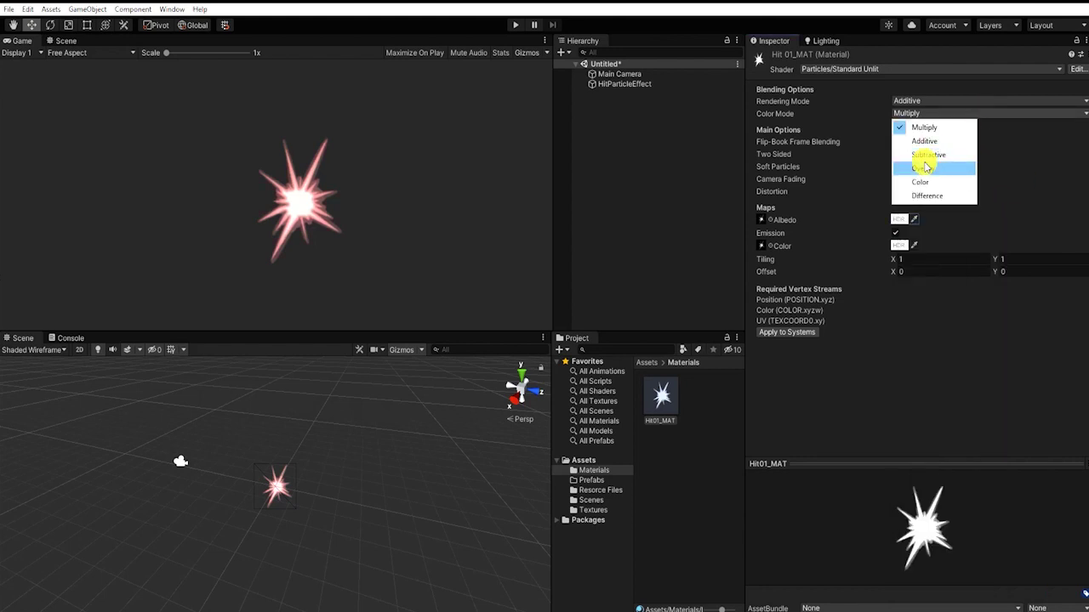
left_click(918, 165)
left_click(898, 246)
left_click(941, 518)
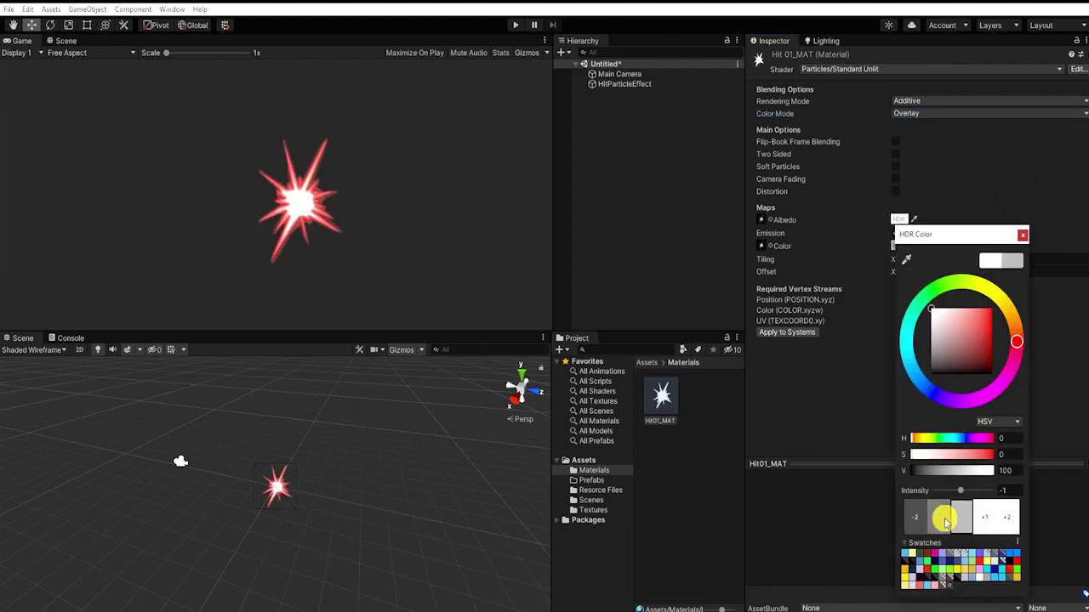
left_click(937, 521)
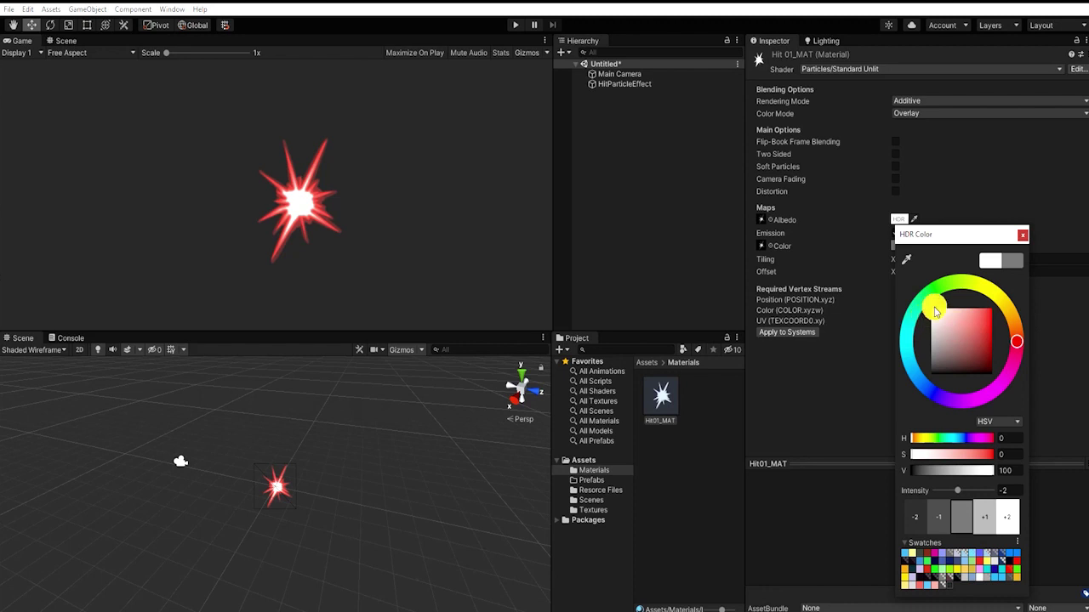
mouse_move(938, 328)
left_mouse_down()
mouse_move(911, 345)
mouse_move(899, 312)
mouse_move(927, 326)
left_mouse_up()
left_click(1022, 235)
- Compare the Color, Overlay and Multiply colour modes, settling on Overlay
left_click(969, 113)
left_click(910, 179)
left_click(953, 113)
left_click(944, 165)
left_click(944, 113)
left_click(943, 121)
left_click(943, 113)
left_click(942, 165)
- Shift HitParticleEffect's start colour to orange (FF8C00)
left_click(625, 83)
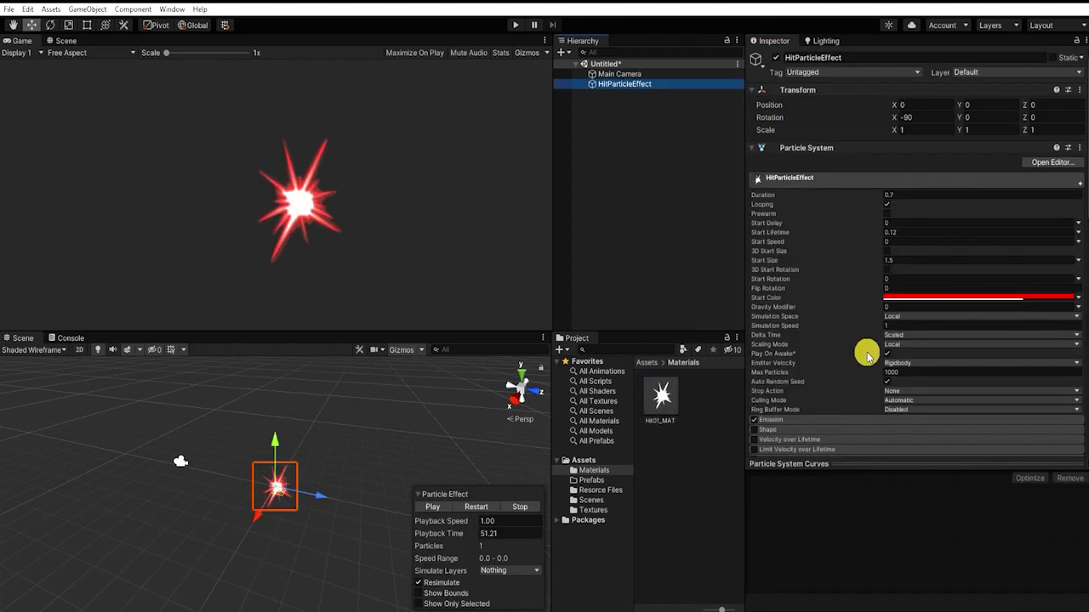
left_click(902, 297)
left_click_drag(1046, 375, 1042, 341)
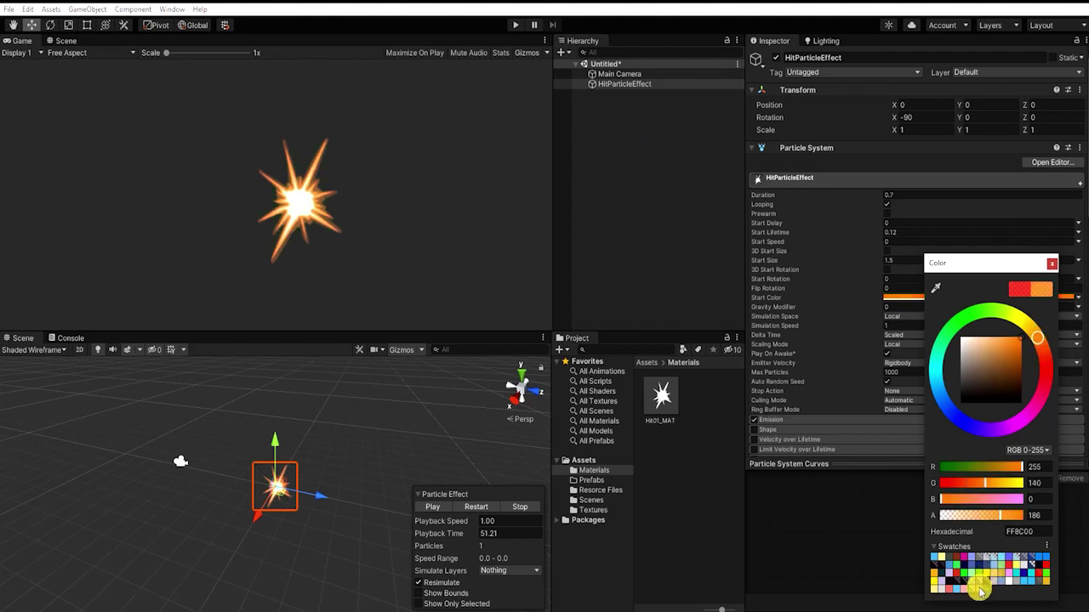
left_click(1051, 264)
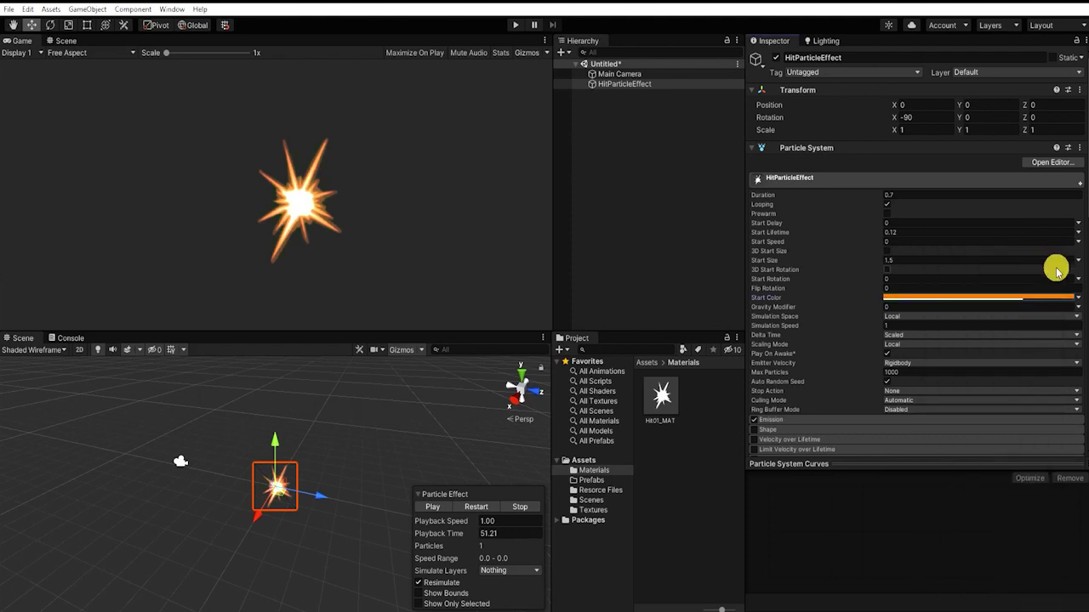
- Turn off looping and randomise Start Rotation between 0 and 180
left_click(886, 204)
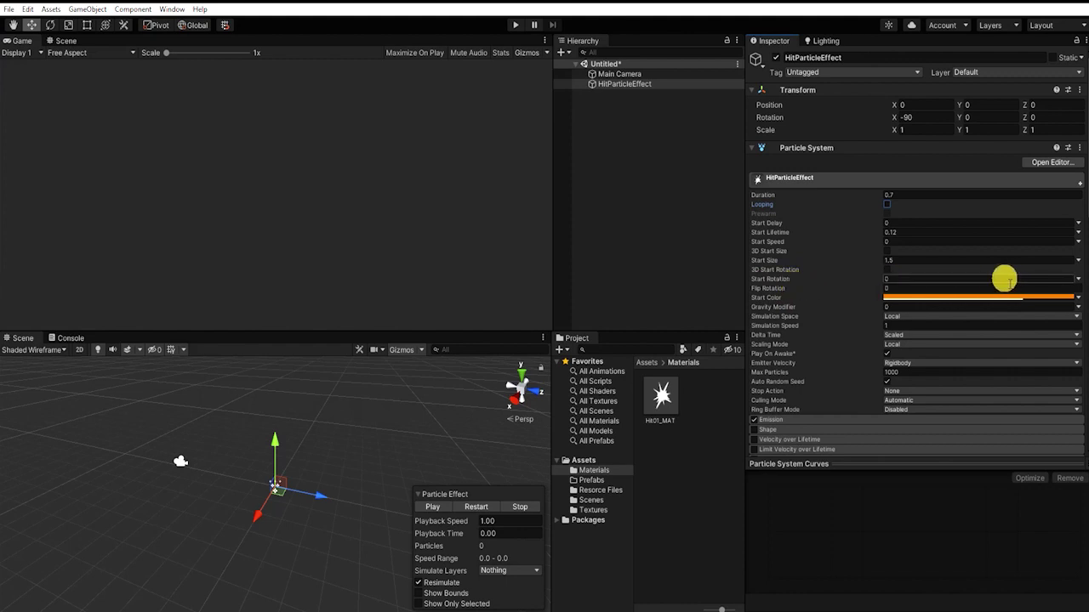
left_click(1078, 282)
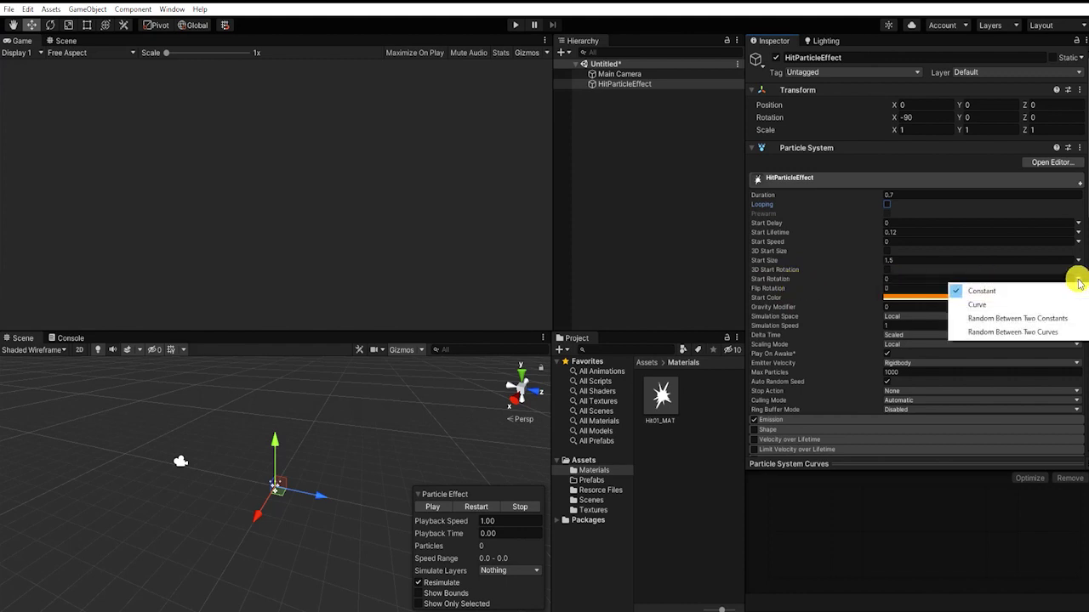
left_click(1049, 320)
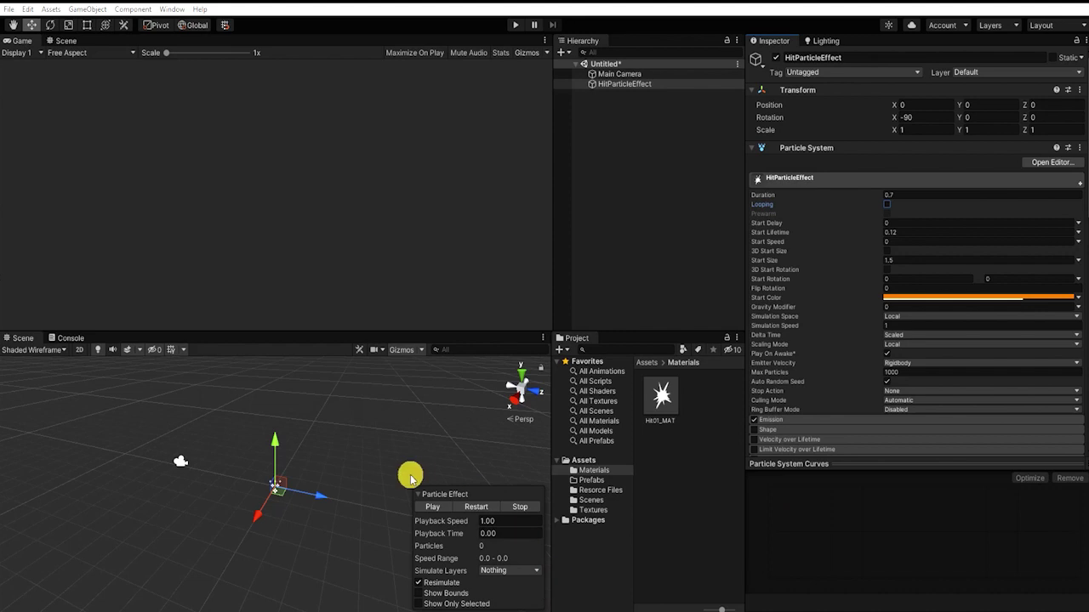
mouse_move(440, 532)
left_mouse_down()
mouse_move(455, 538)
mouse_move(438, 529)
left_mouse_up()
left_click(1036, 282)
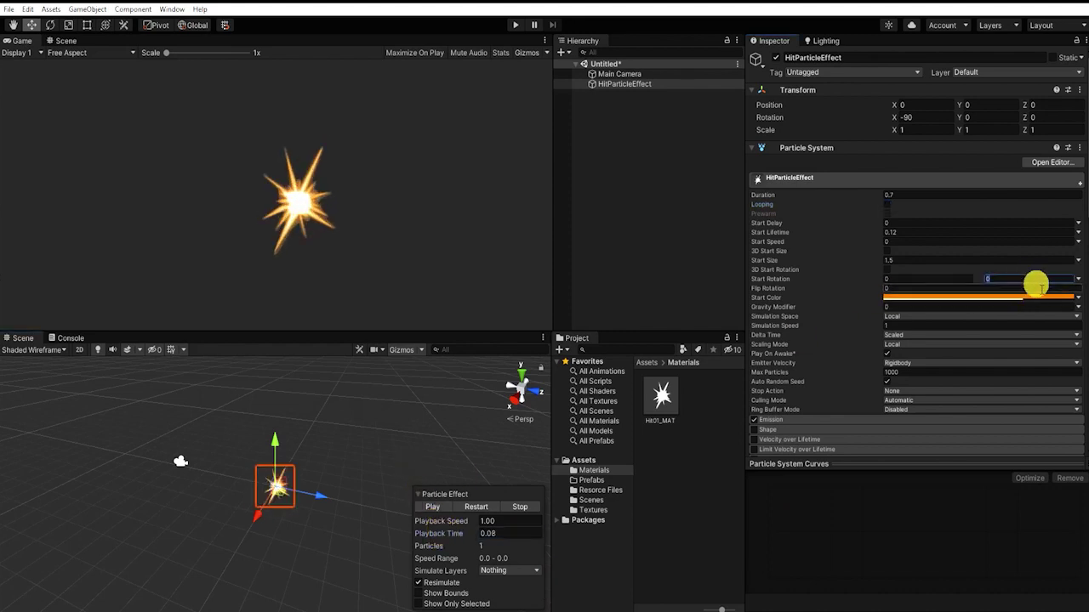
type("180")
- Replay and scrub the star burst preview to check the varied angles
left_click(433, 507)
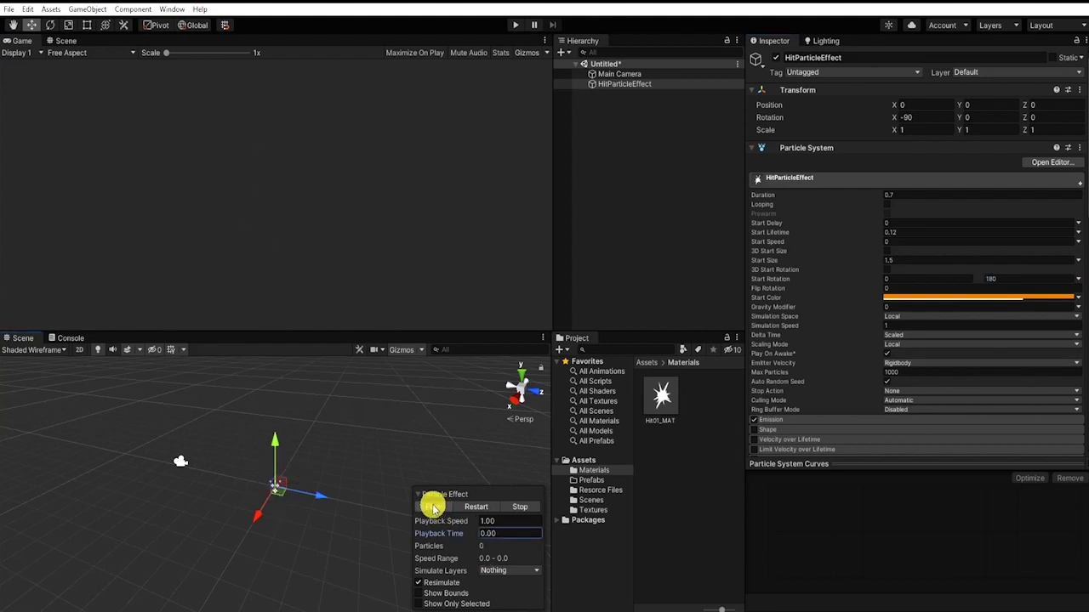
left_click(432, 507)
left_click_drag(443, 539, 459, 539)
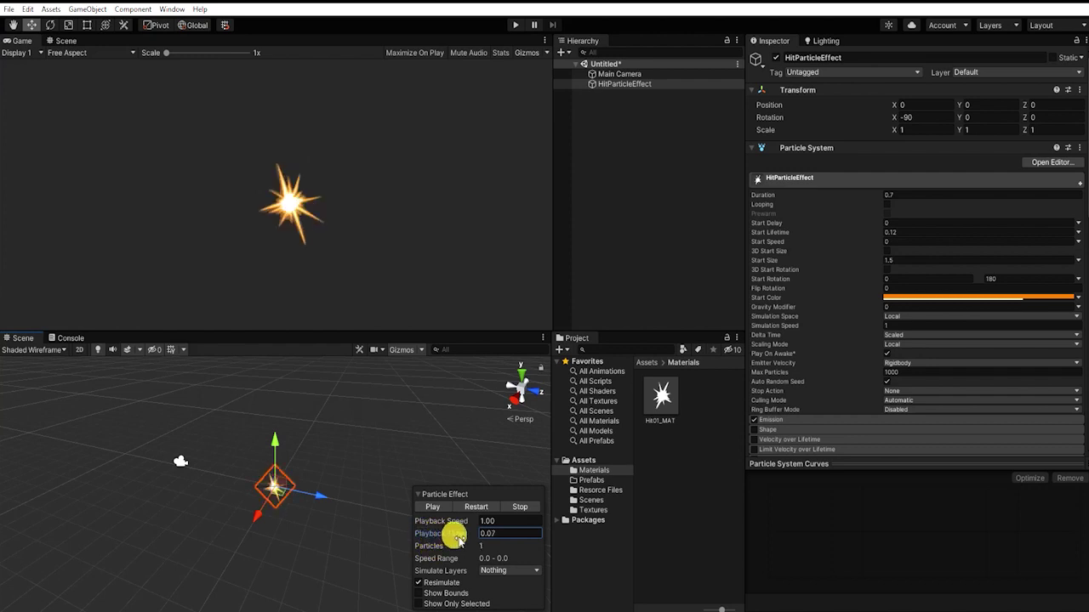
left_click(466, 506)
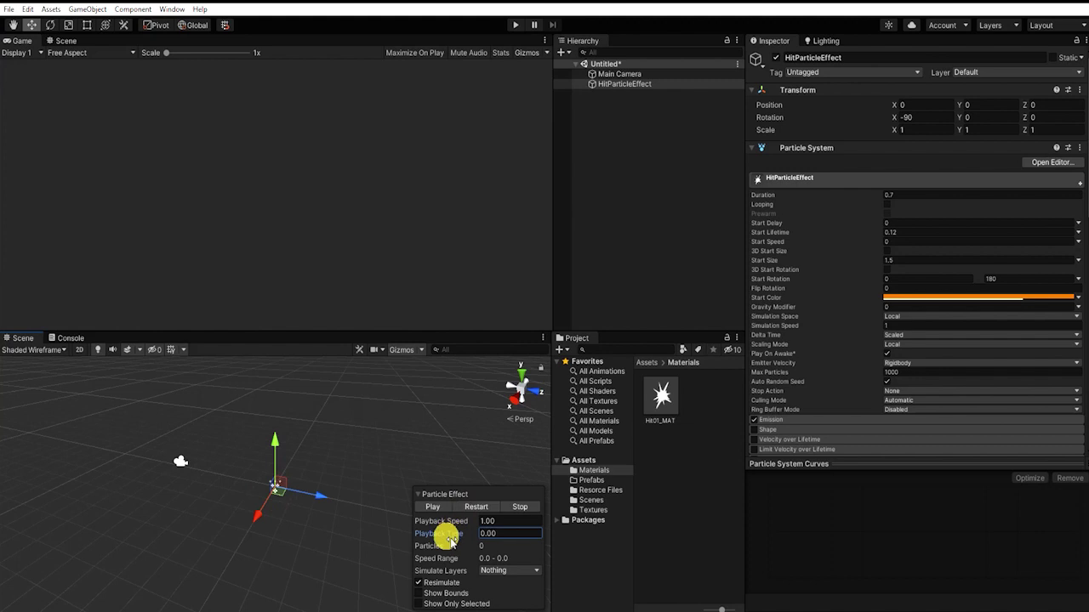
left_click_drag(451, 540, 470, 539)
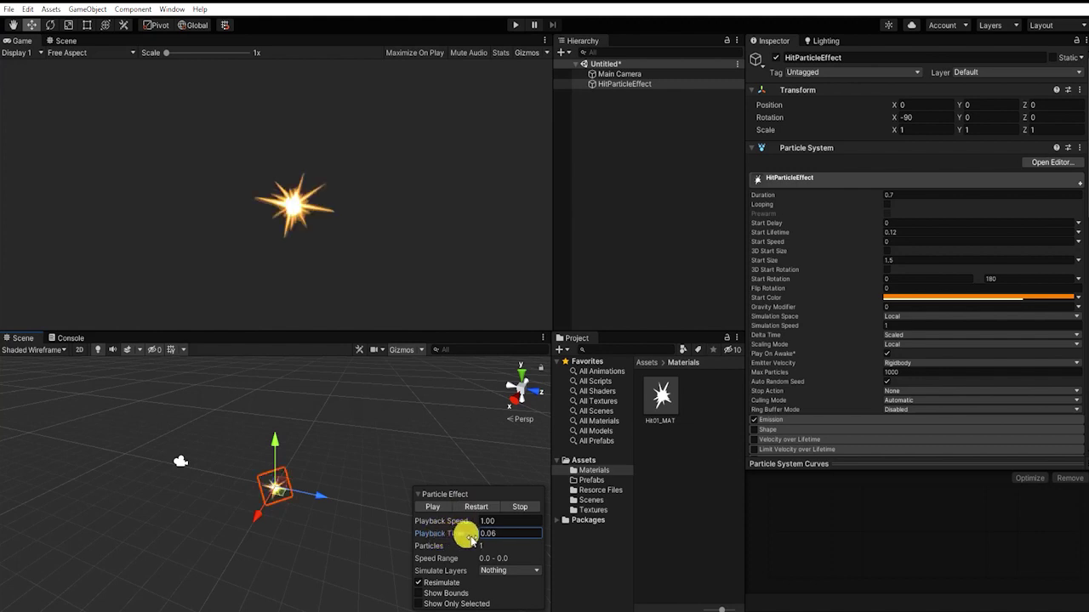
left_click(467, 506)
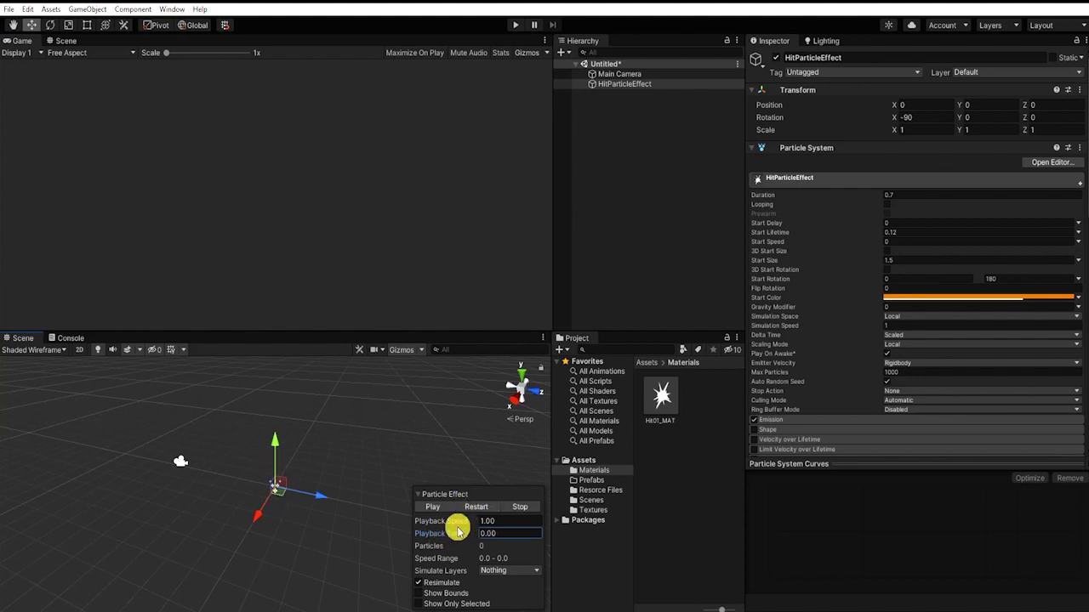
left_click(627, 117)
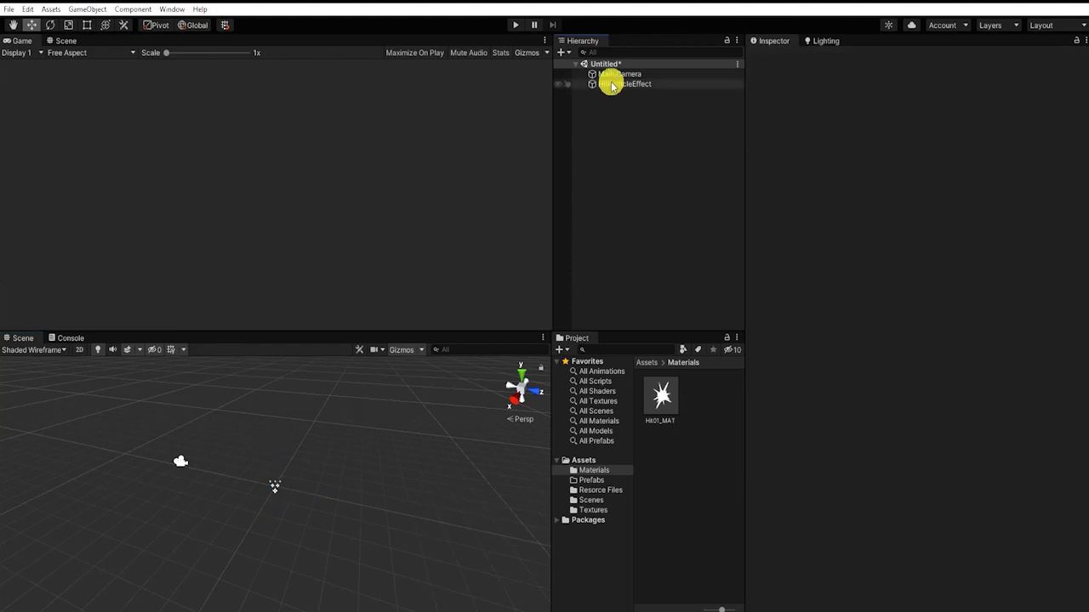
- Duplicate HitParticleEffect and make the copy its child
left_click(610, 83)
key("ctrl+d")
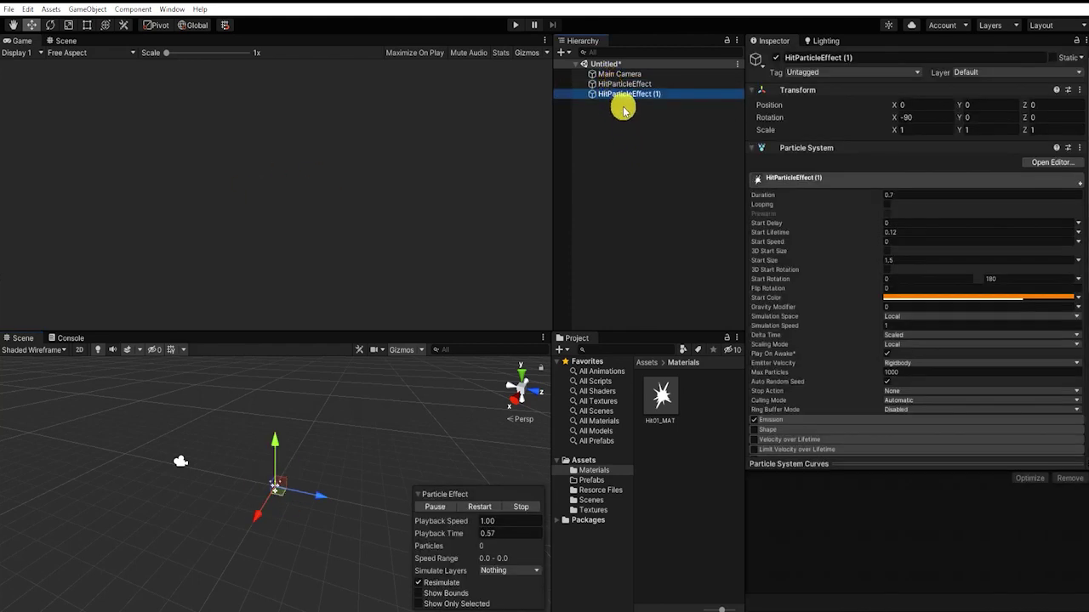
left_click_drag(612, 96, 611, 84)
- Rename the nested copy to HitEffect_02
left_click(629, 95)
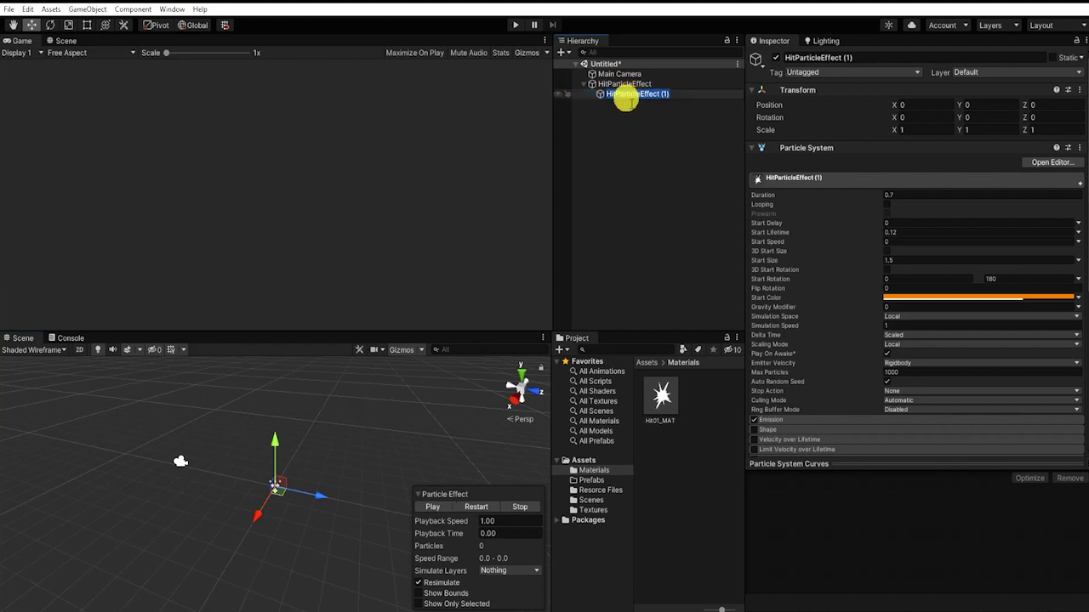
left_click(618, 94)
key("Delete")
key("Delete")
key("Delete")
key("Delete")
key("Delete")
key("Delete")
key("Delete")
key("Delete")
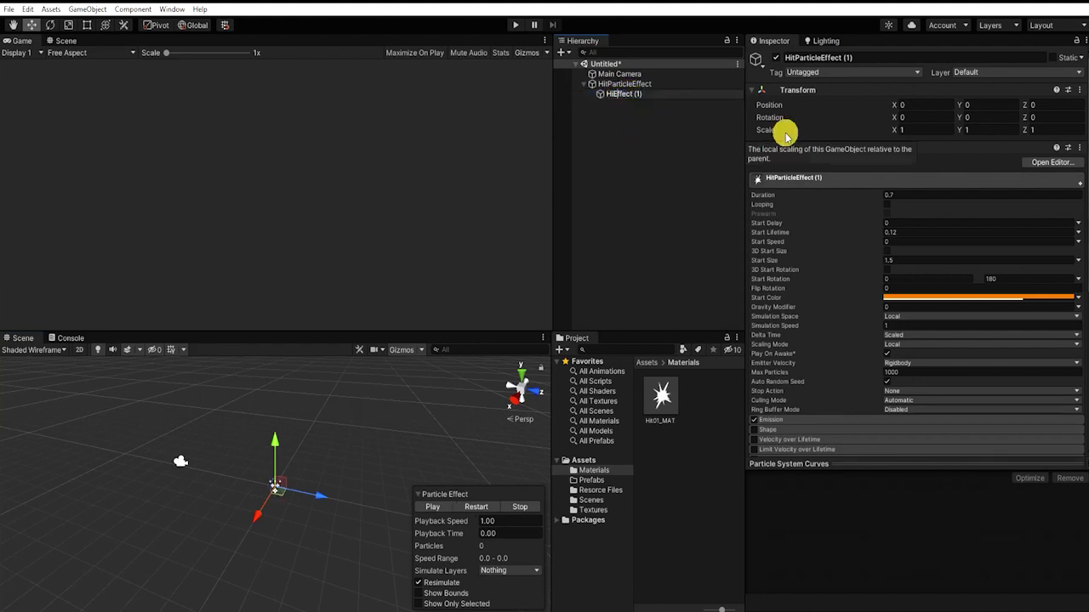
left_click(666, 94)
key("BackSpace")
key("BackSpace")
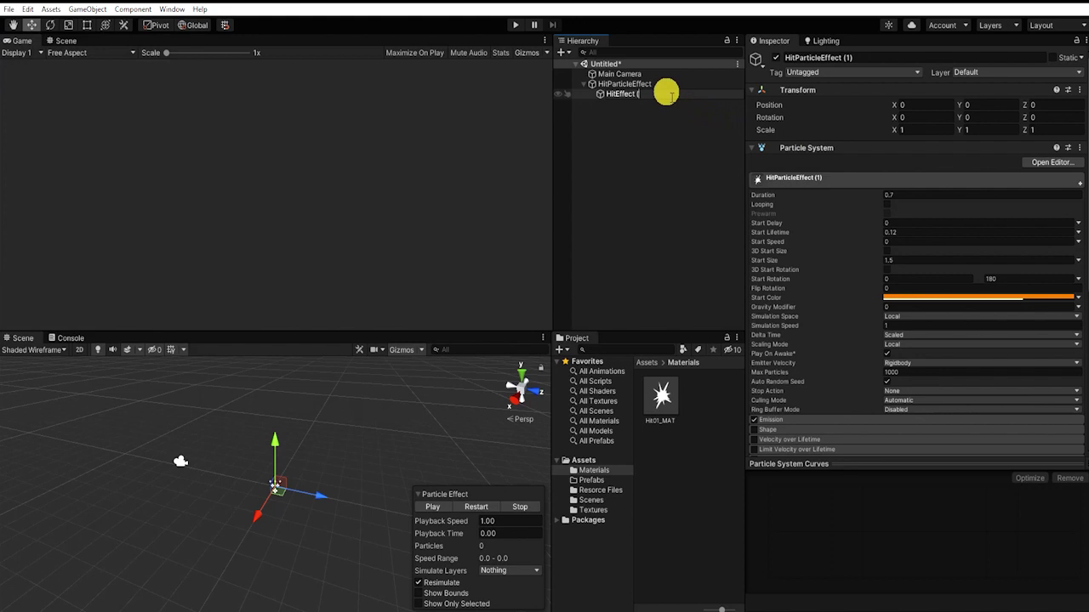
type("_02")
key("Return")
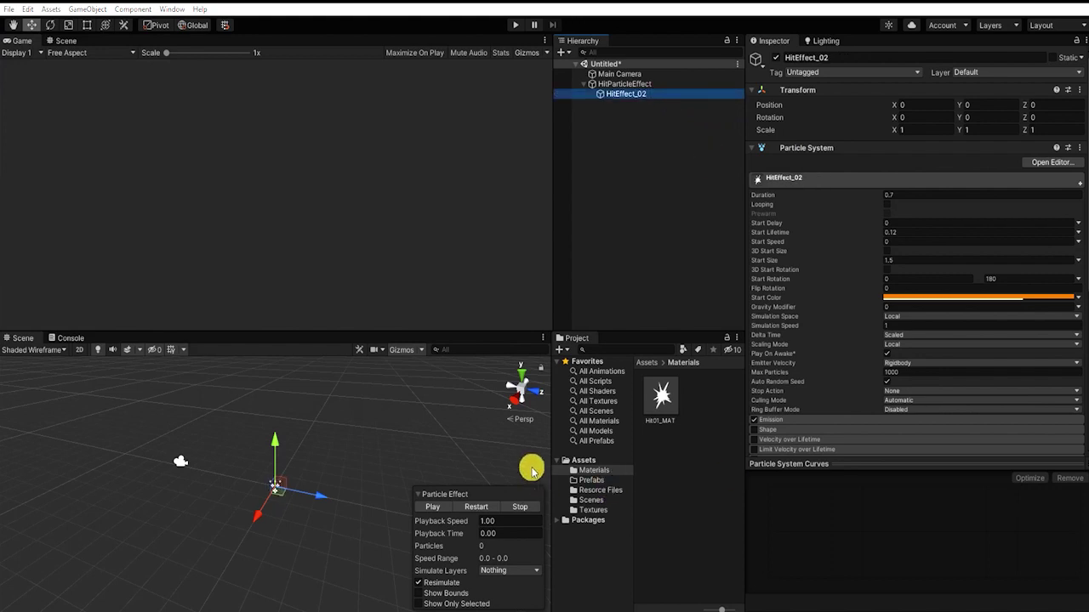
left_click(702, 475)
left_click(663, 418)
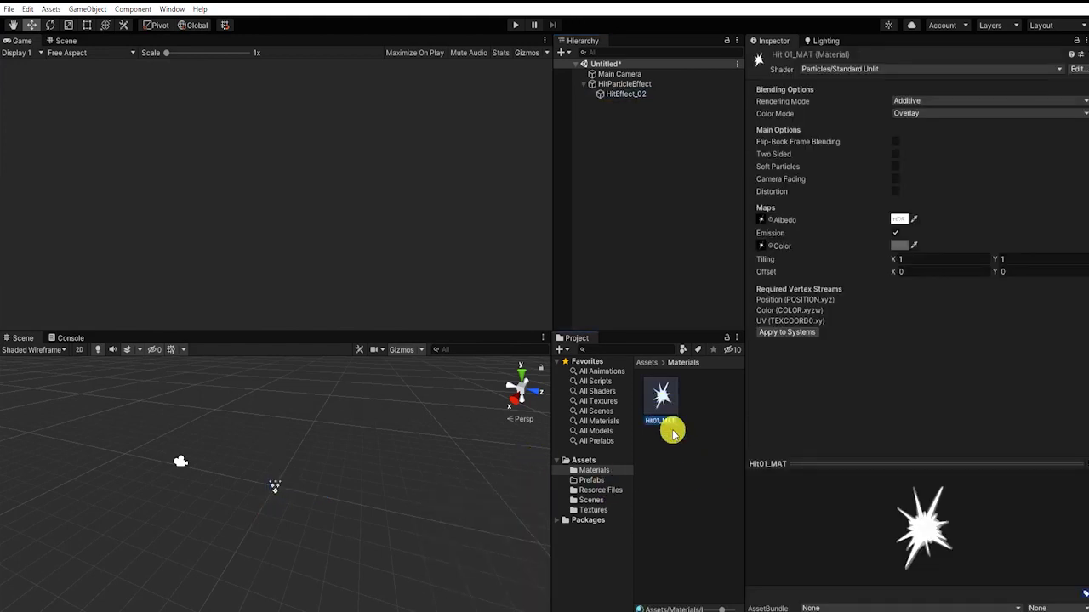
- Duplicate Hit01_MAT and name the copy Hit02_MAT
key("ctrl+d")
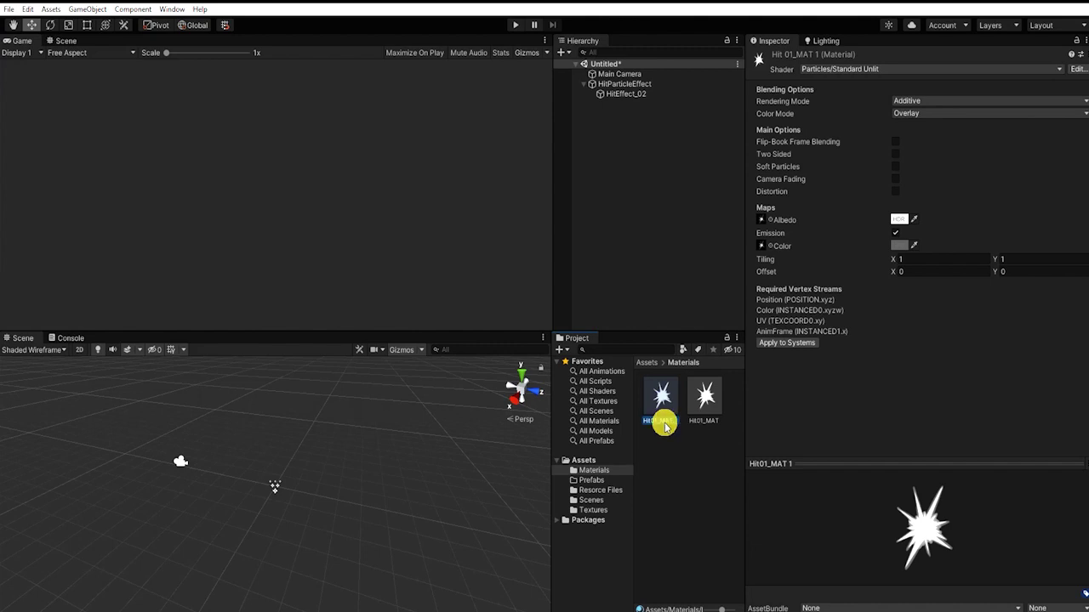
left_click(669, 420)
key("Return")
- Use the swirl sprite as Hit02_MAT's albedo and emission textures, then preview the effect
left_click(760, 219)
left_click(895, 281)
left_click(1018, 214)
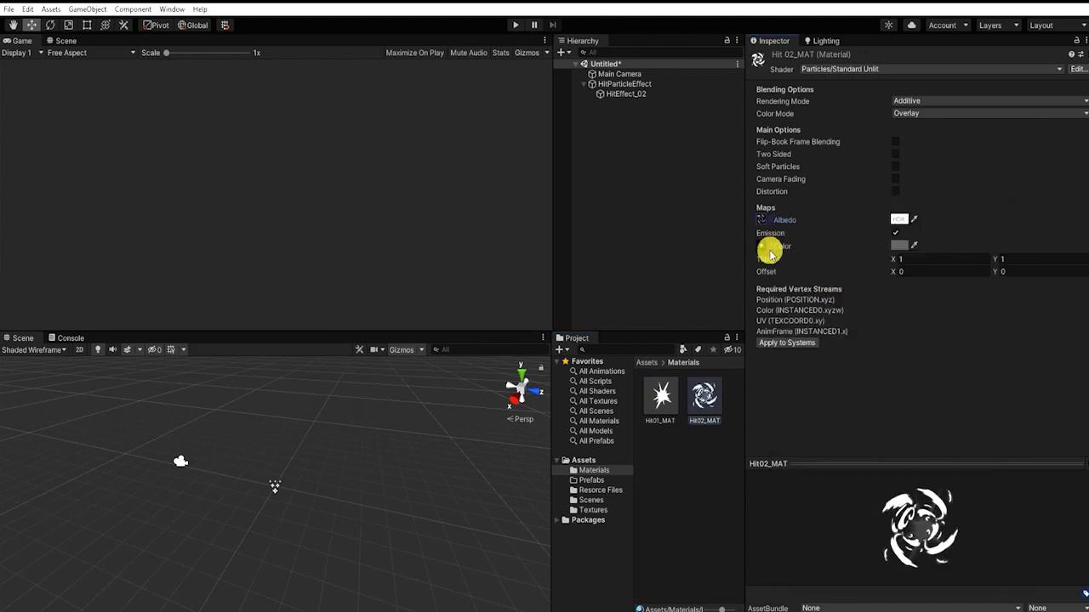
left_click(762, 245)
left_click(898, 297)
left_click(1017, 235)
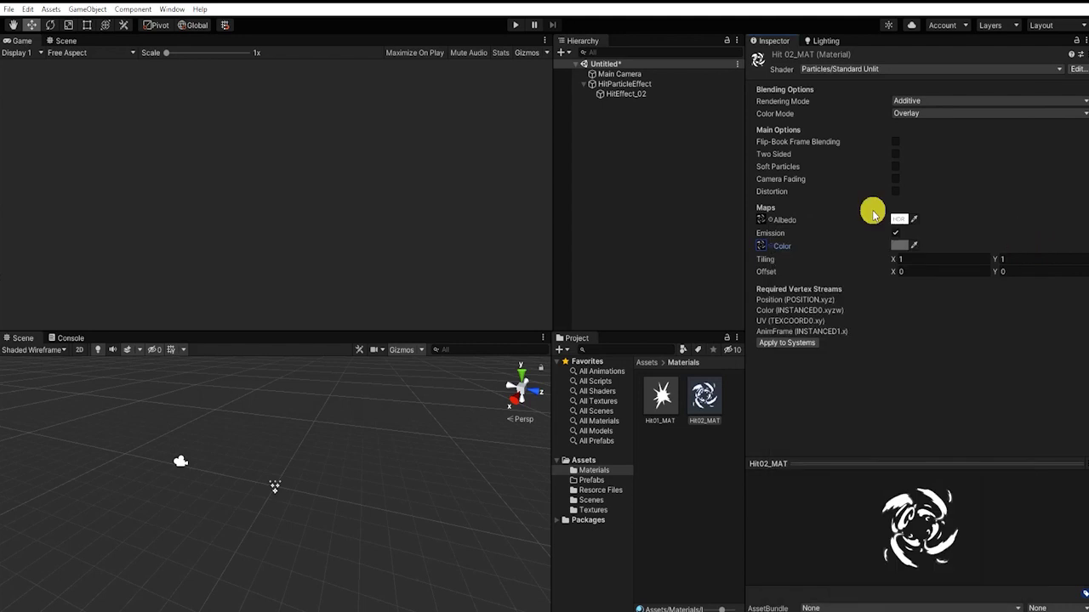
left_click(634, 84)
left_click(434, 508)
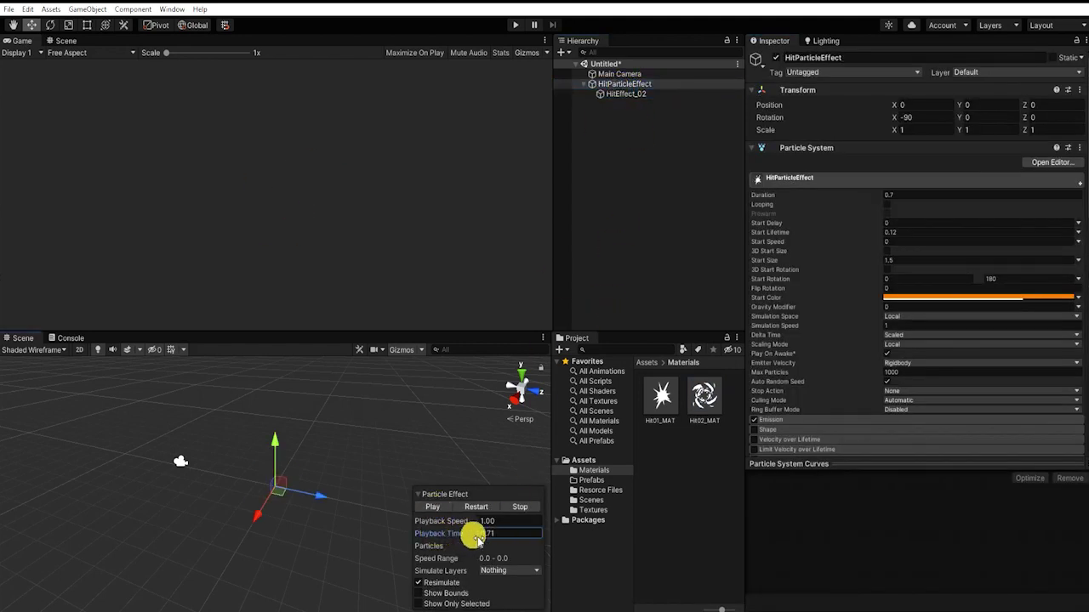
- Assign Hit02_MAT to HitEffect_02's Renderer material slot
left_click(646, 94)
scroll(879, 312, "down", 10)
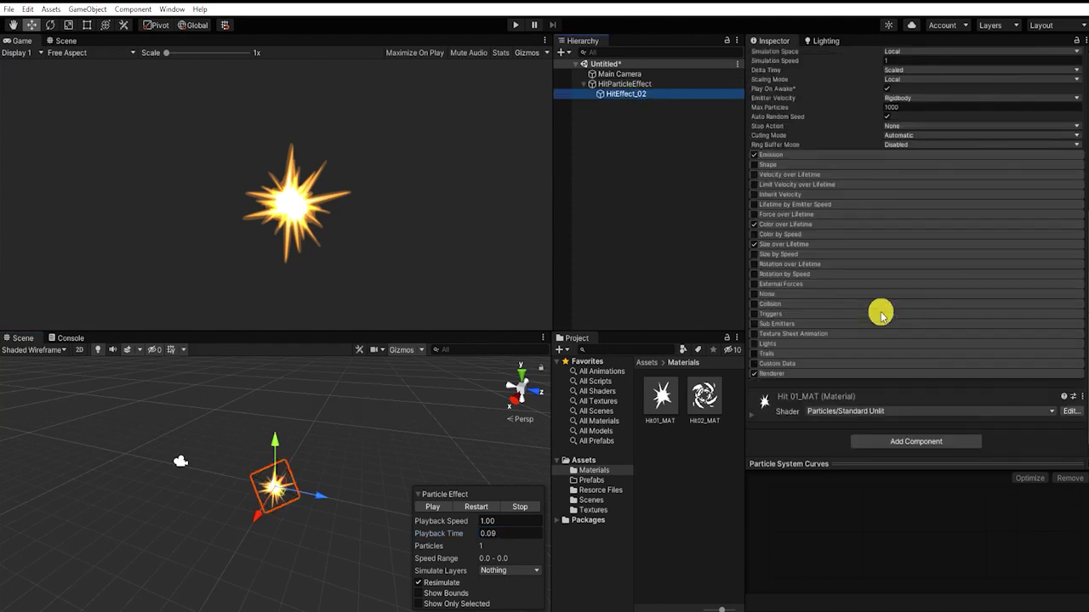
scroll(817, 371, "down", 5)
left_click_drag(720, 396, 926, 181)
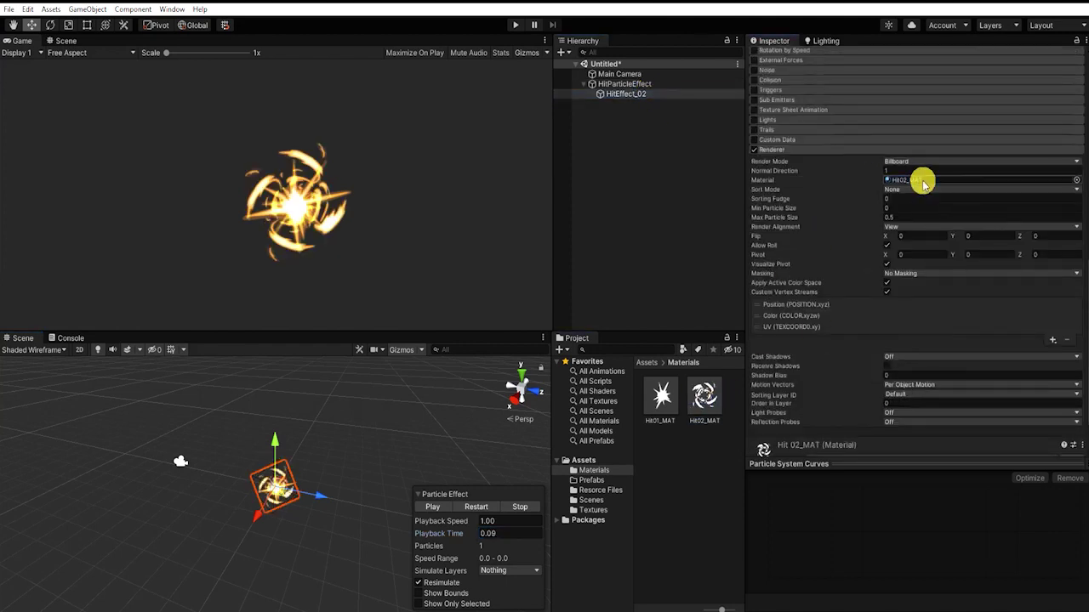
left_click(898, 218)
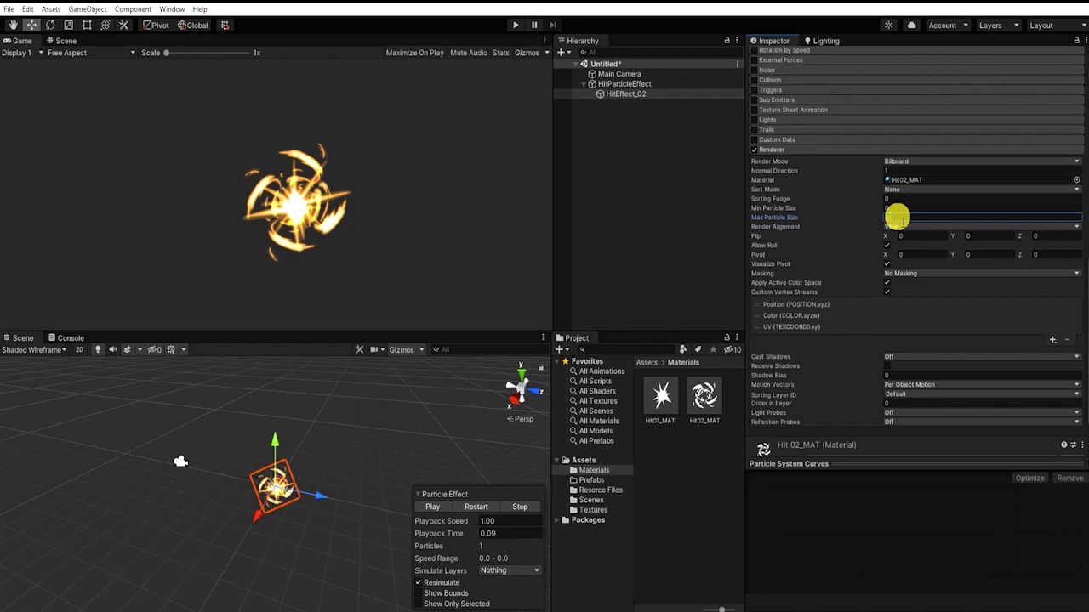
- Raise HitParticleEffect's Max Particle Size to 2.2 and preview the larger burst
left_click(625, 83)
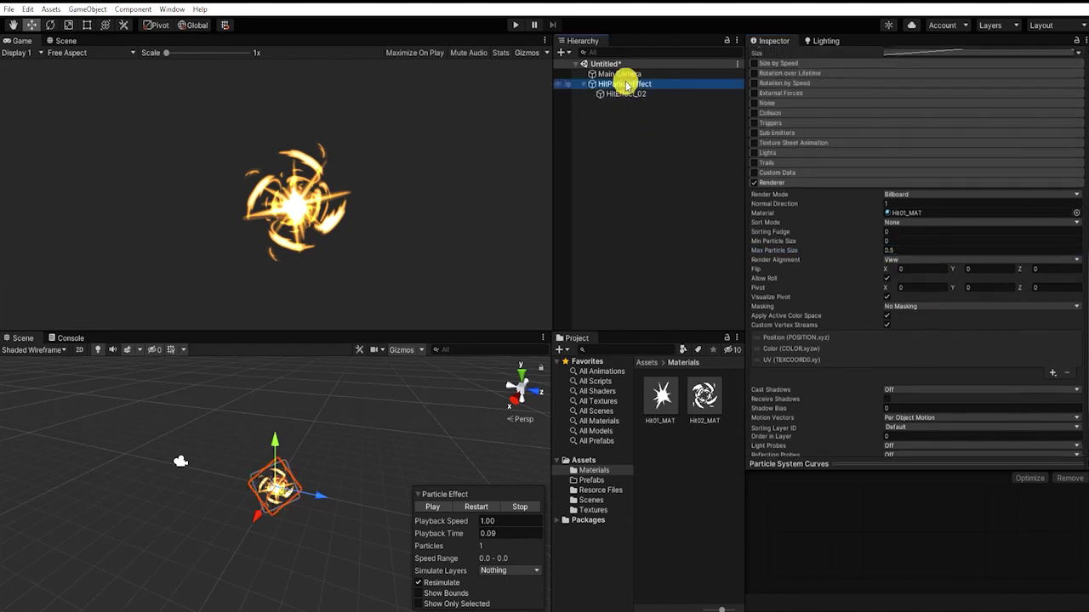
left_click(896, 250)
type("2.2")
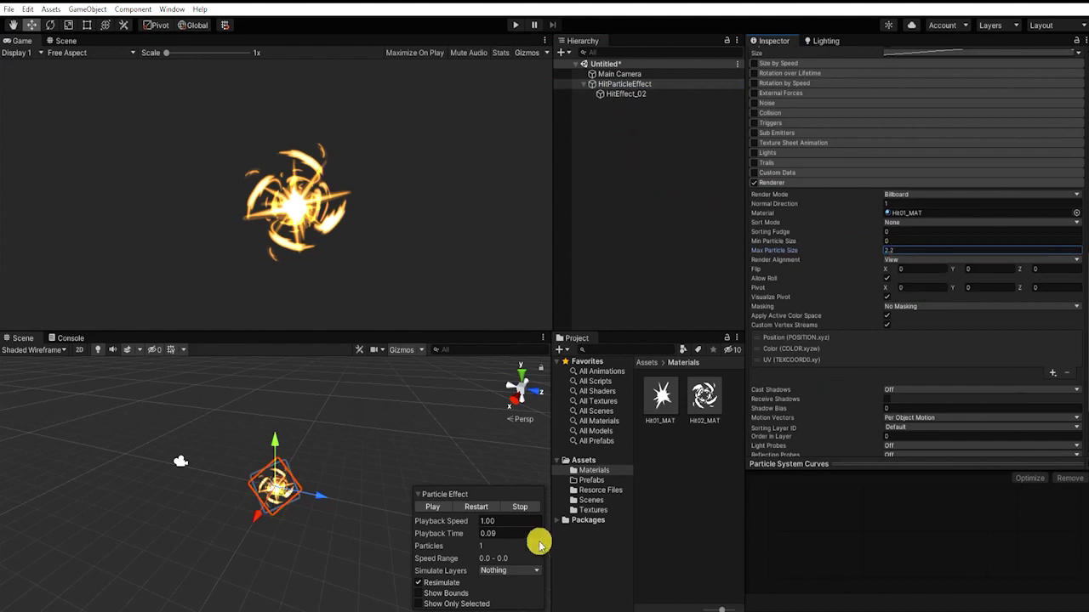
left_click(476, 506)
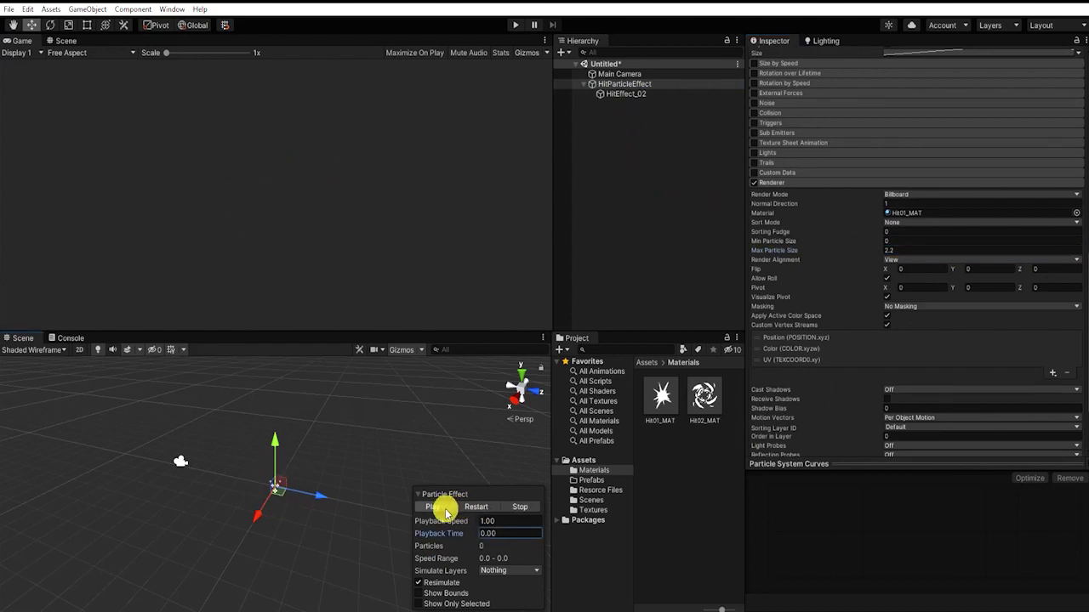
left_click_drag(444, 540, 488, 534)
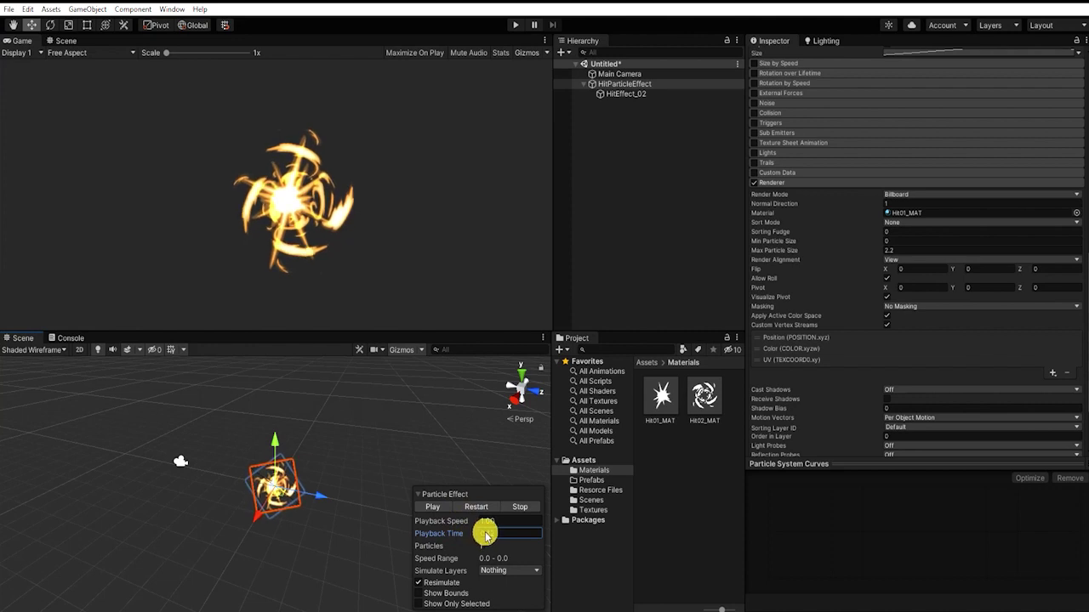
left_click(628, 95)
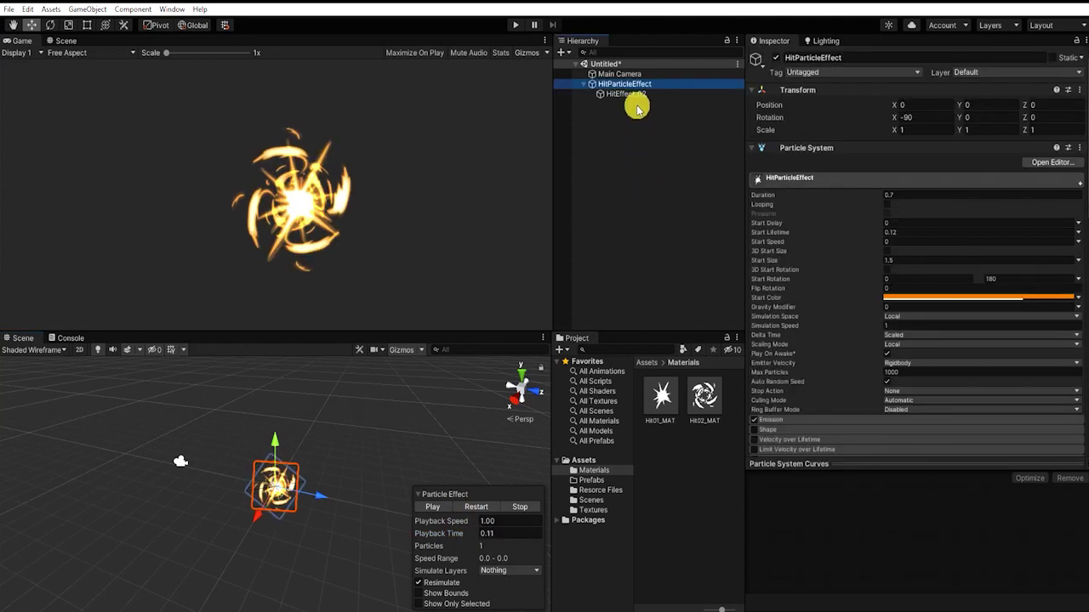
- Give HitEffect_02 Start Size 2 and enter 360 as the Start Rotation maximum
left_click(890, 259)
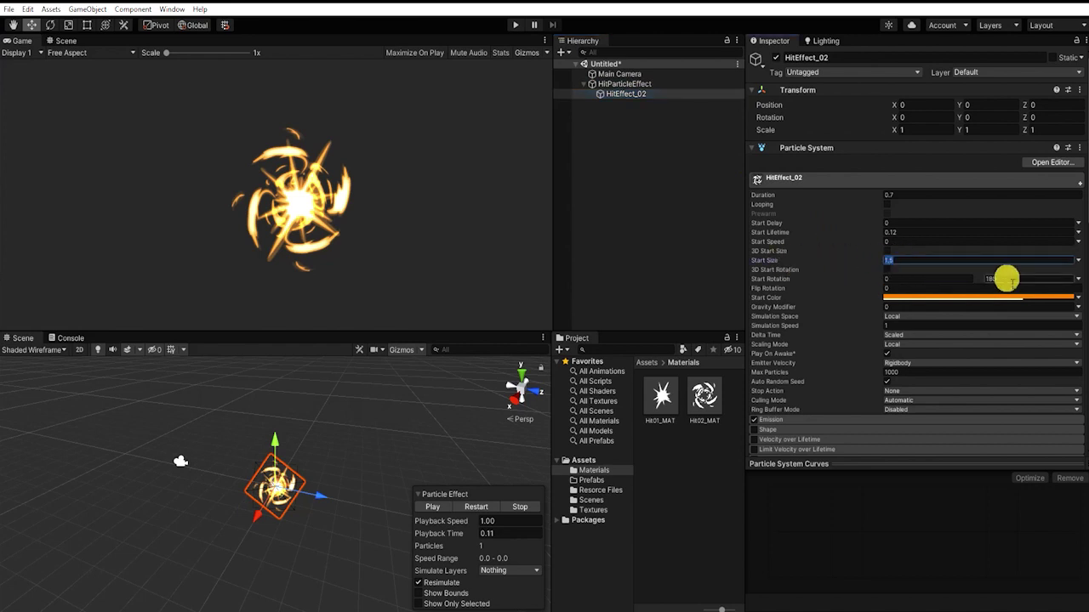
type("2")
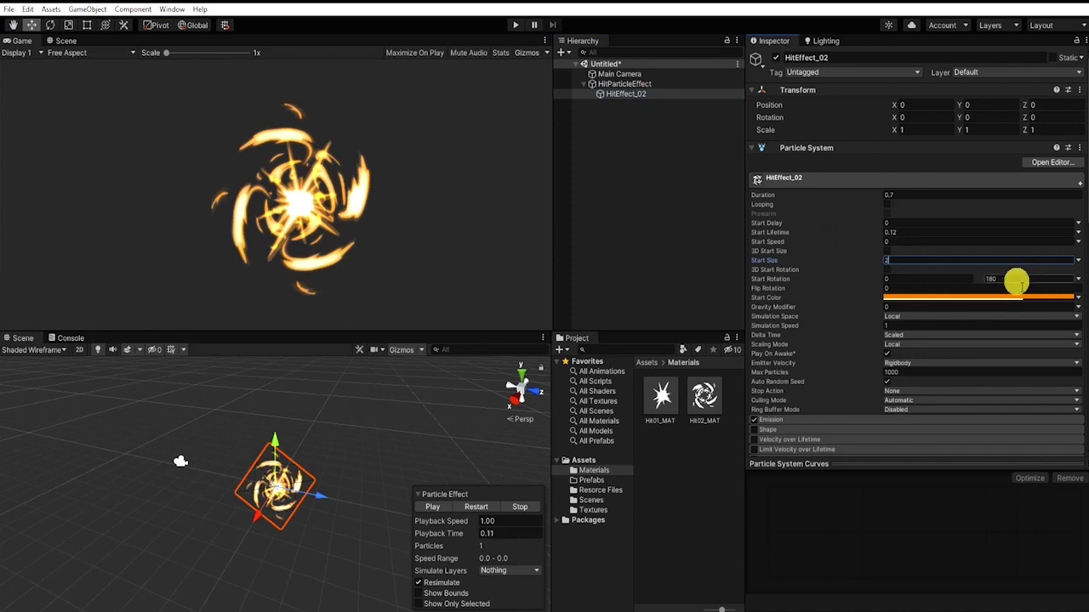
left_click(1018, 279)
type("360")
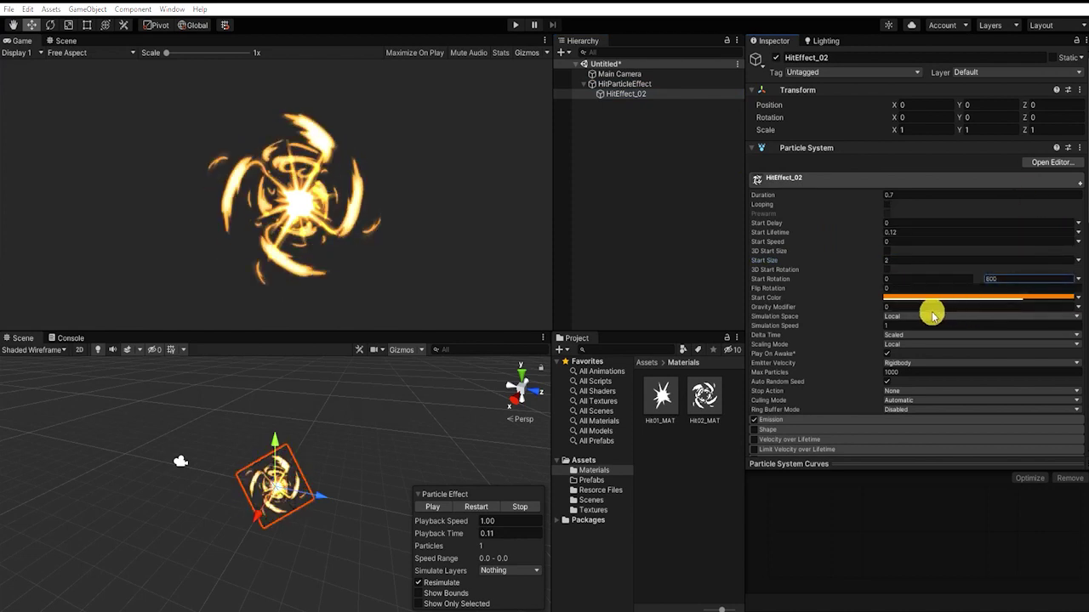
scroll(907, 334, "down", 3)
scroll(908, 335, "down", 3)
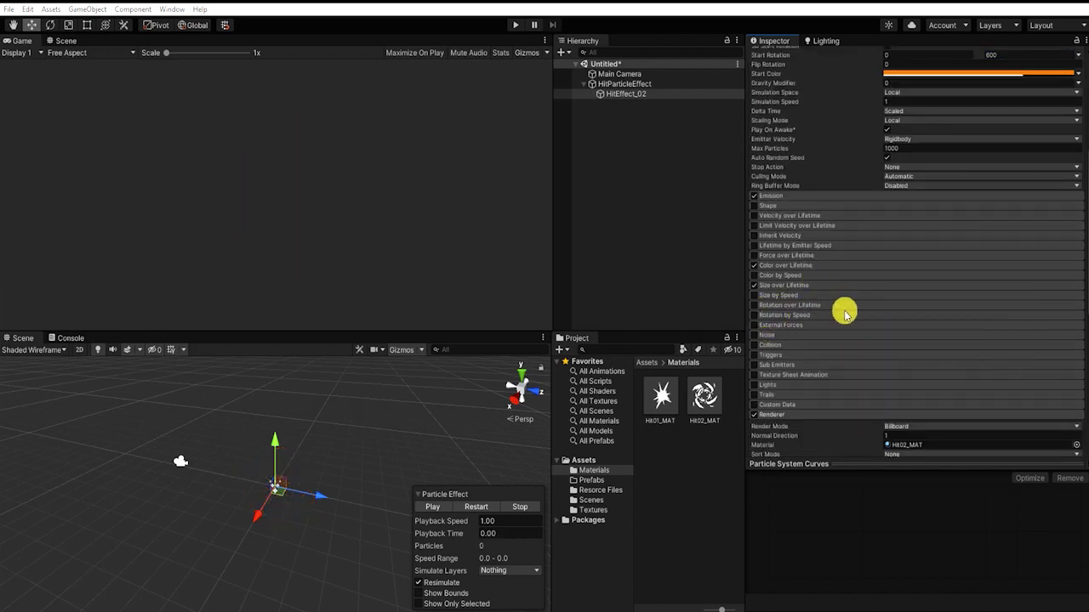
- Enable Rotation over Lifetime with Angular Velocity 600 and load the Size over Lifetime curve
left_click(769, 305)
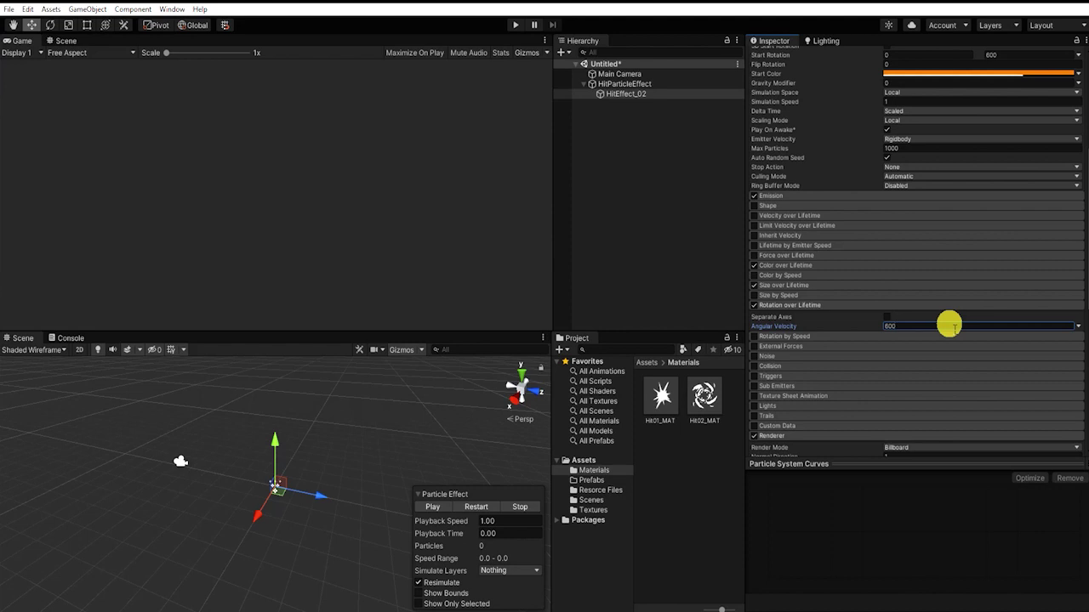
mouse_move(431, 532)
left_mouse_down()
mouse_move(466, 535)
mouse_move(428, 521)
mouse_move(478, 531)
mouse_move(445, 523)
left_mouse_up()
left_click(893, 285)
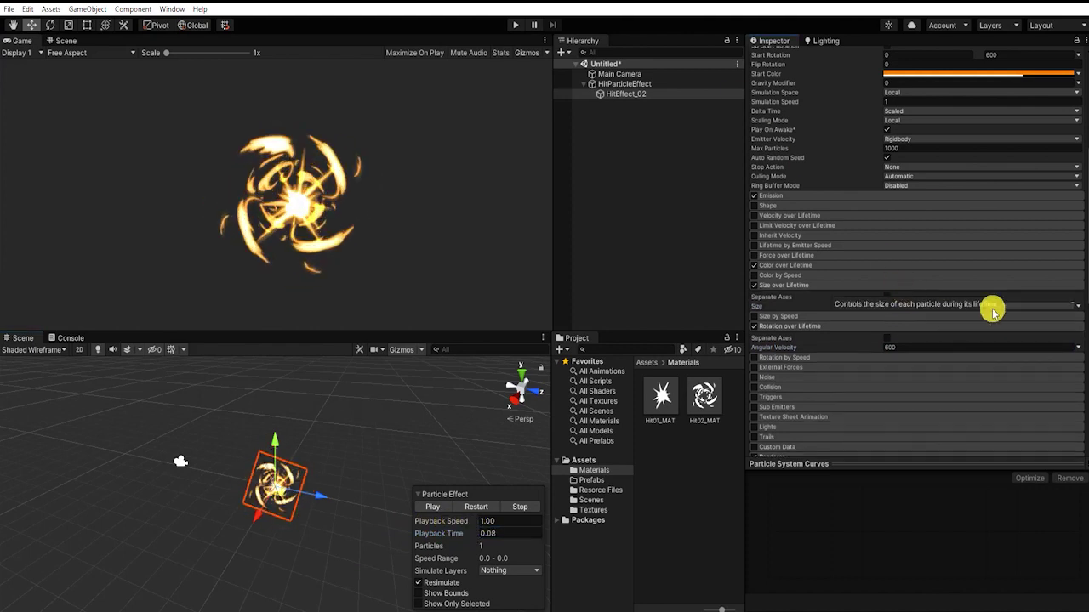
left_click(986, 306)
- Reshape the size curve and add a Color over Lifetime alpha fade ending at 81.5%
left_click_drag(765, 554, 793, 559)
mouse_move(430, 530)
left_mouse_down()
mouse_move(440, 539)
mouse_move(431, 536)
left_mouse_up()
left_click(785, 265)
left_click(899, 274)
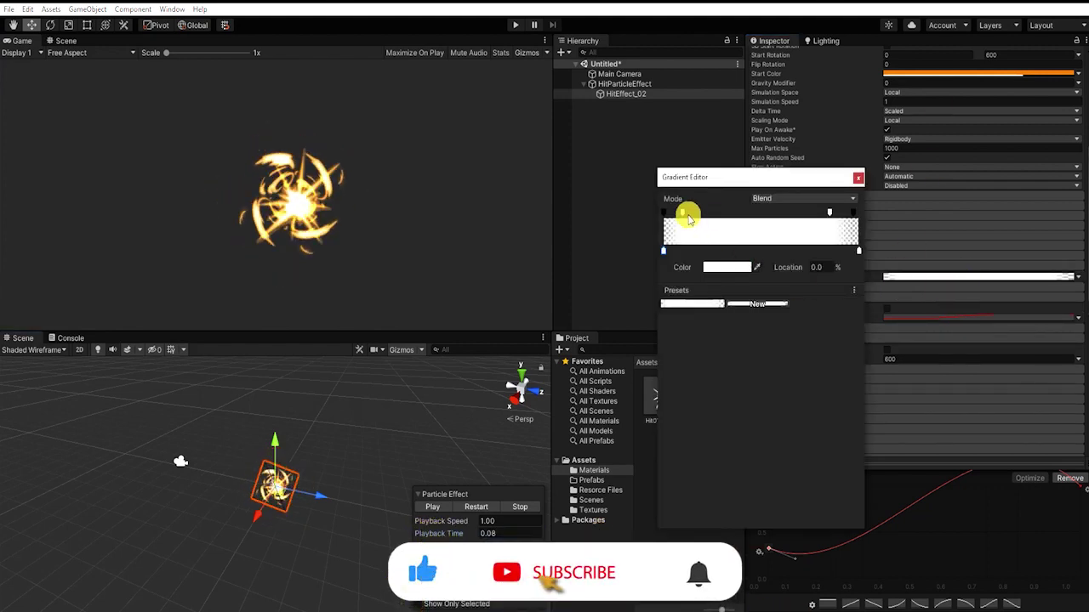
left_click_drag(683, 213, 701, 212)
mouse_move(440, 533)
left_mouse_down()
mouse_move(428, 520)
mouse_move(459, 528)
left_mouse_up()
left_click(995, 278)
mouse_move(830, 213)
left_mouse_down()
mouse_move(836, 218)
mouse_move(822, 219)
left_mouse_up()
left_click(699, 212)
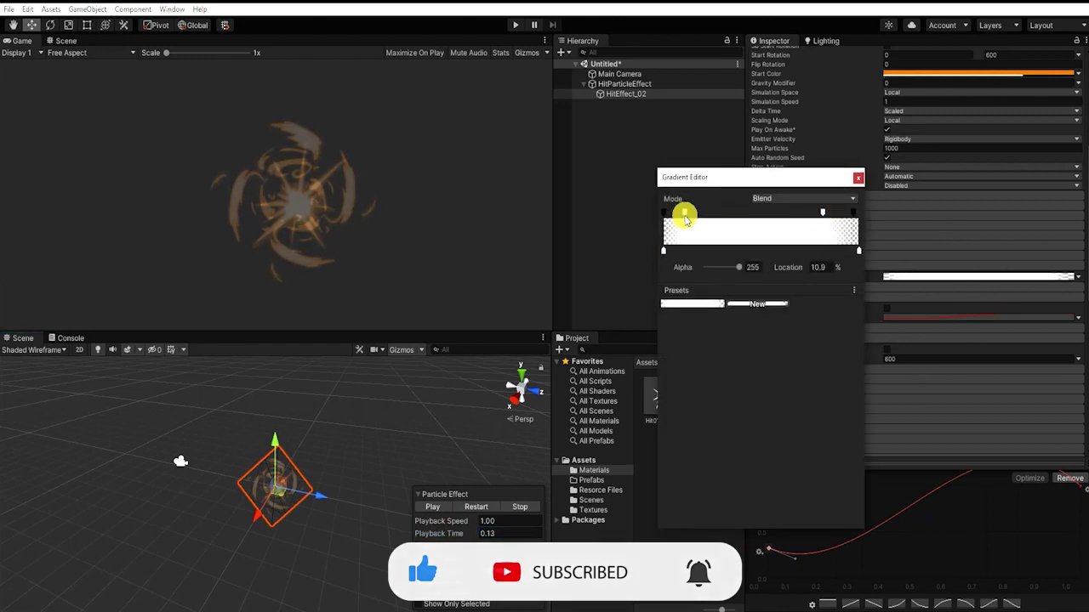
key("Escape")
mouse_move(425, 524)
left_mouse_down()
mouse_move(389, 525)
mouse_move(445, 522)
mouse_move(428, 522)
left_mouse_up()
- Raise HitEffect_02's orange start colour alpha to about 203
left_click(989, 78)
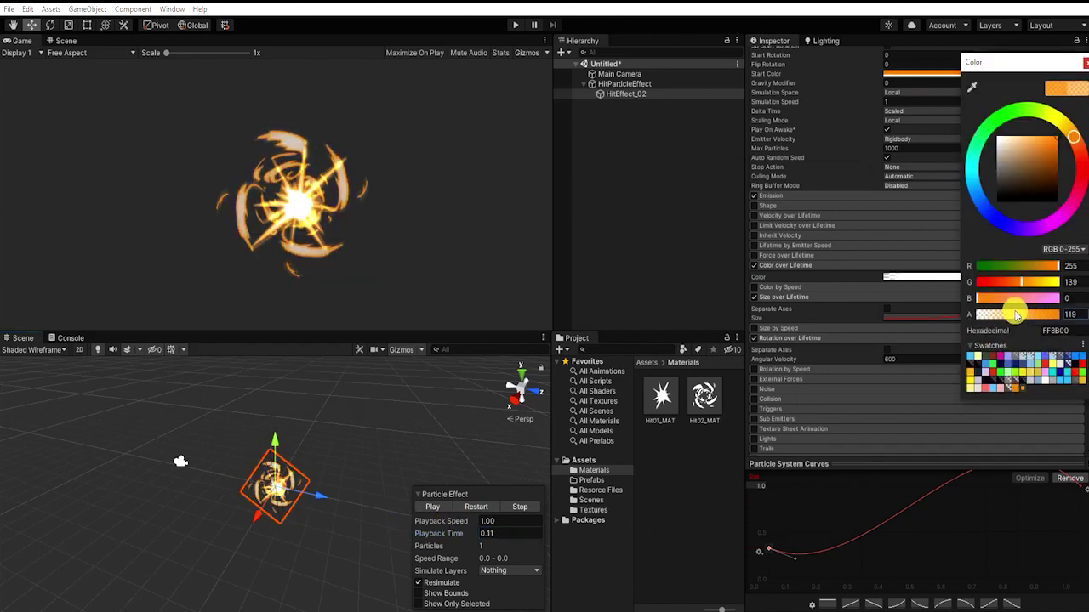
left_click_drag(1016, 315, 1029, 315)
left_click(724, 243)
mouse_move(430, 526)
left_mouse_down()
mouse_move(448, 528)
mouse_move(405, 516)
mouse_move(428, 520)
left_mouse_up()
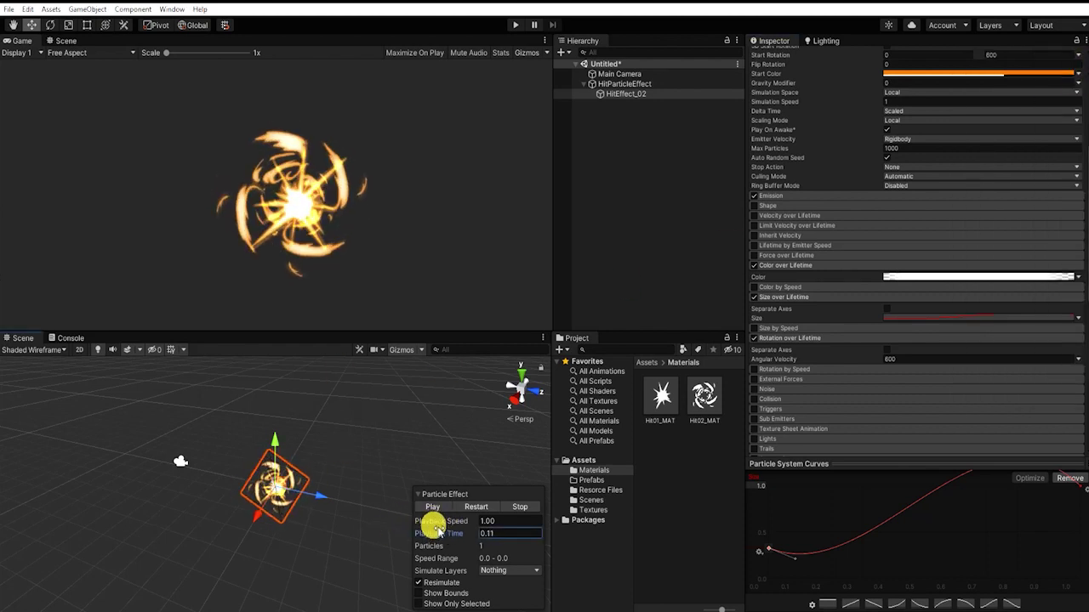
left_click(935, 74)
left_click(1033, 316)
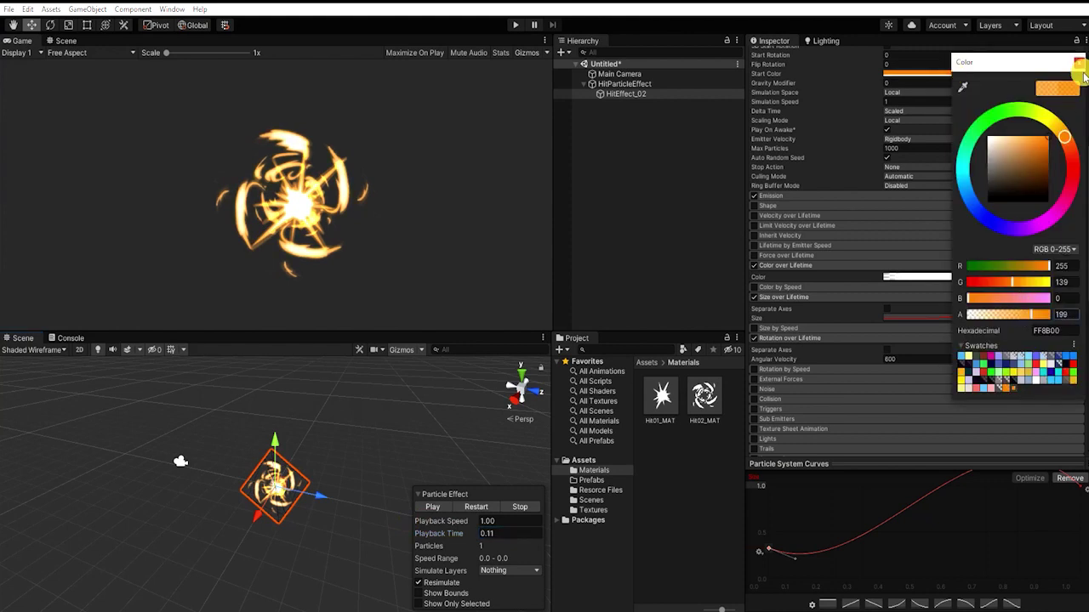
key("Escape")
left_click(1029, 73)
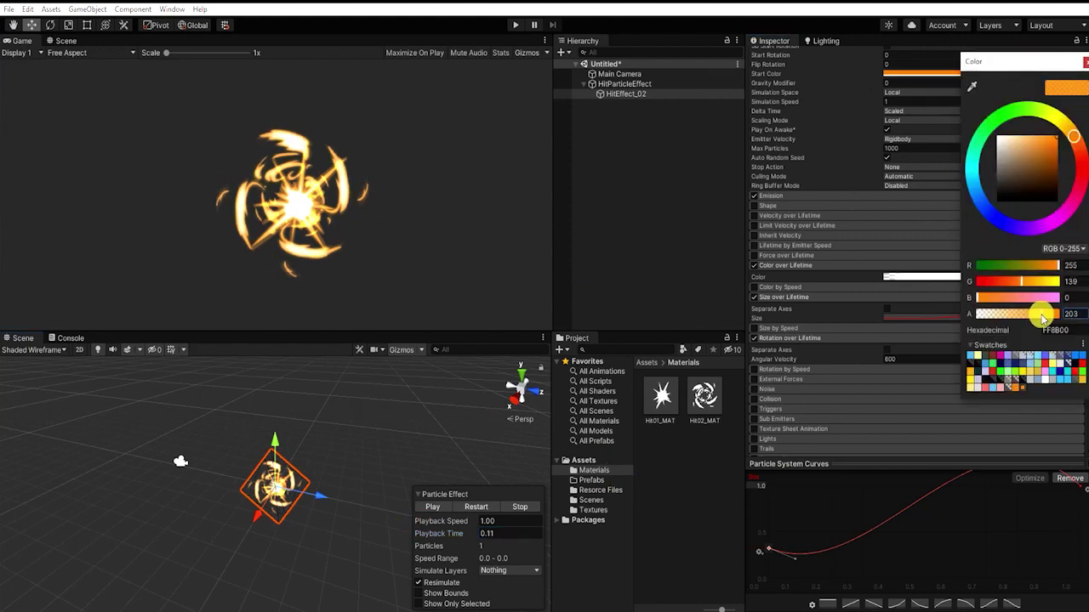
left_click(1084, 67)
- Replay and scrub the preview to see star and swirl bursting together
left_click_drag(443, 527, 436, 508)
left_click(438, 507)
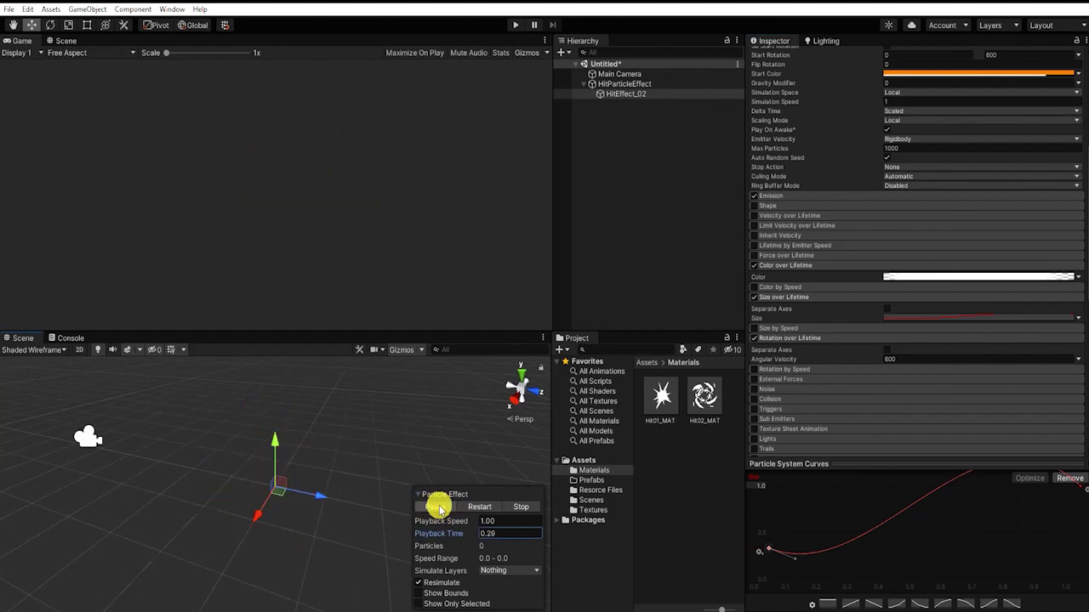
left_click(437, 507)
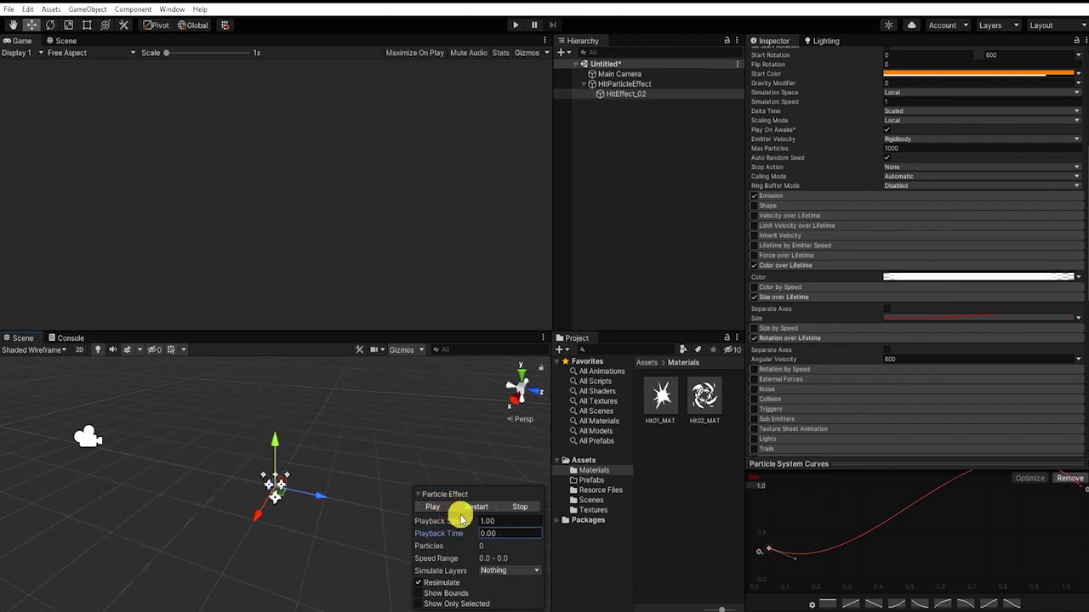
left_click_drag(431, 538, 485, 530)
- Duplicate HitEffect_02 and rename the copy HitSparksEffect
left_click(698, 133)
left_click(621, 92)
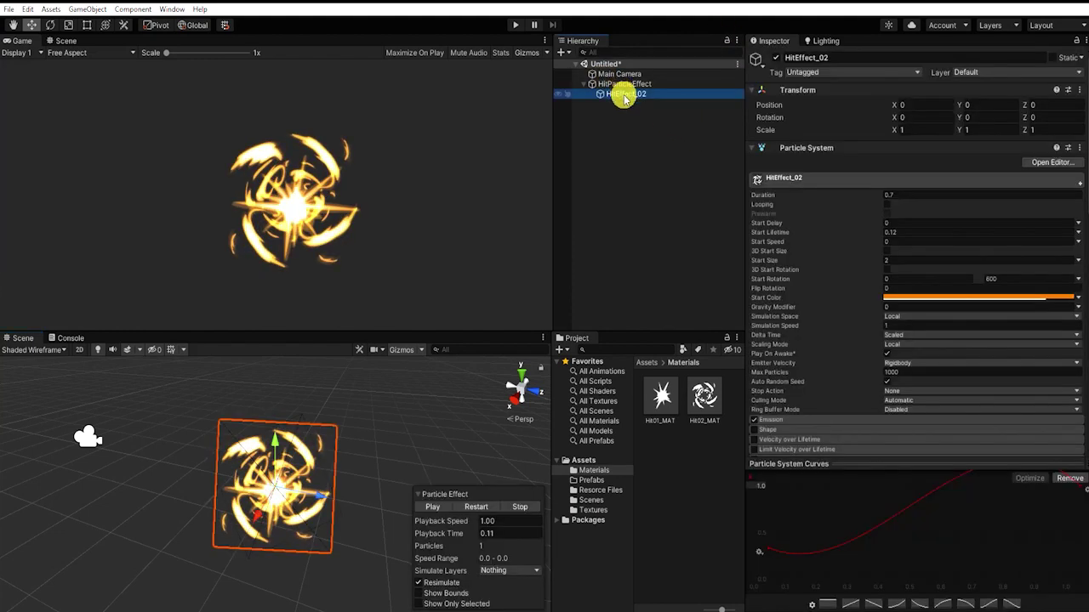
key("ctrl+d")
left_click(627, 104)
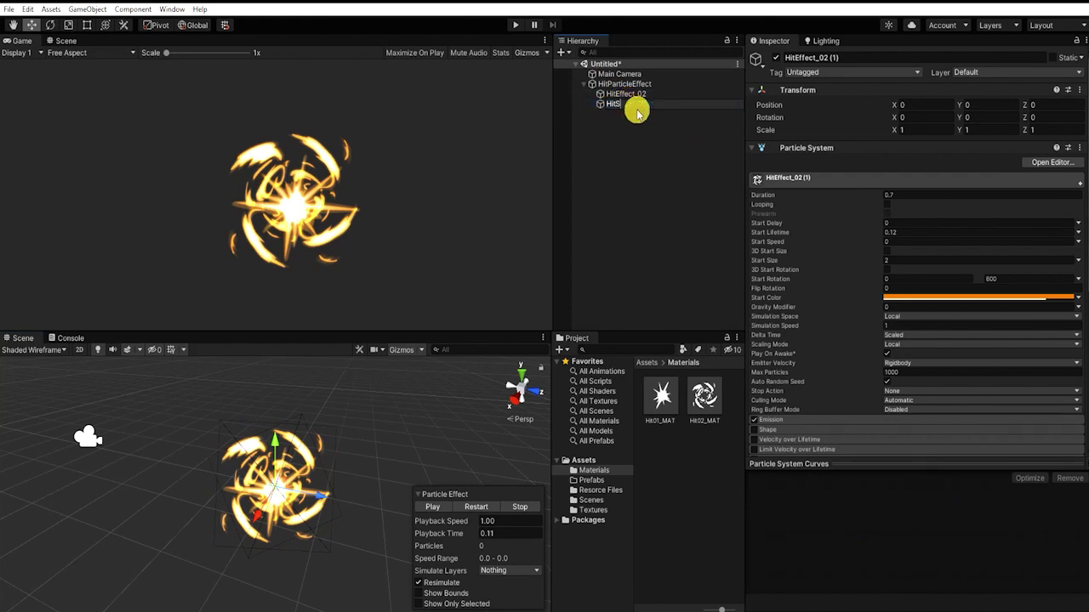
type("HitSparksEffect")
key("Return")
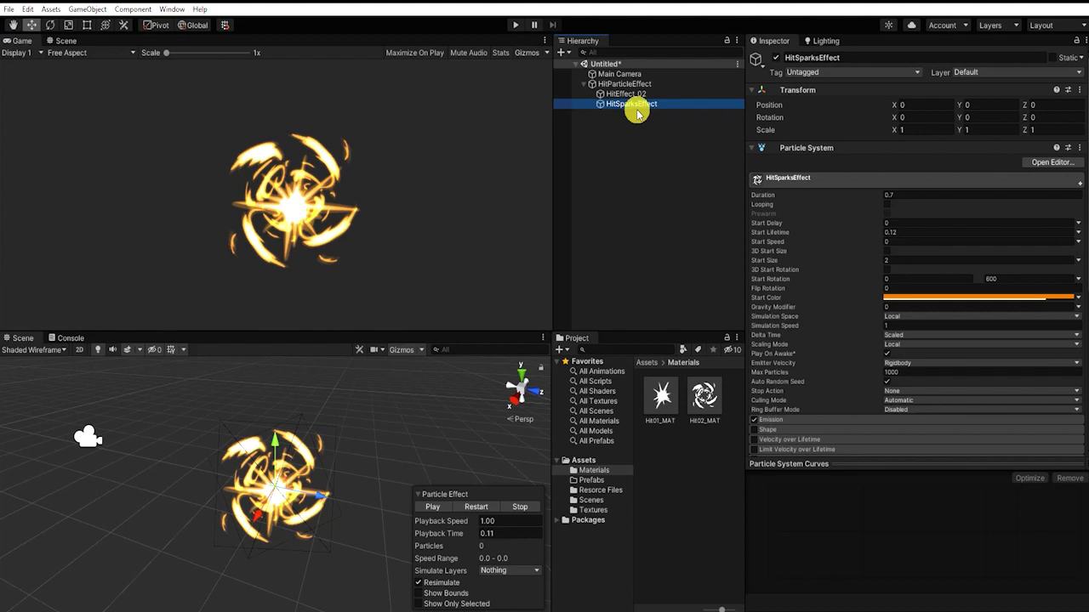
scroll(880, 287, "down", 5)
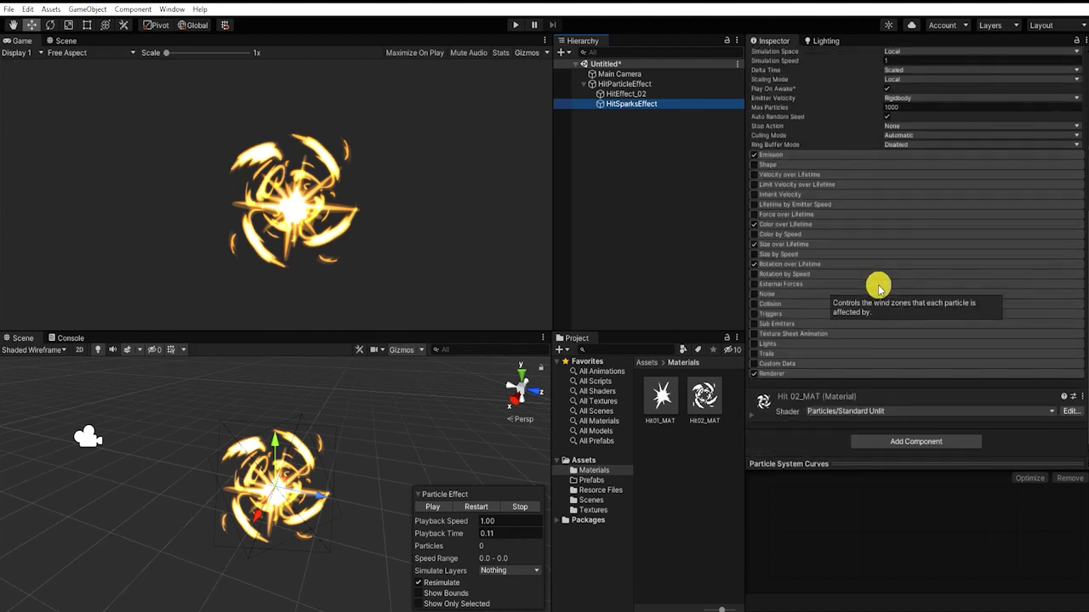
left_click(795, 374)
- Switch HitSparksEffect's Renderer material to Default-ParticleSystem and preview it
scroll(1026, 352, "down", 3)
left_click(1076, 292)
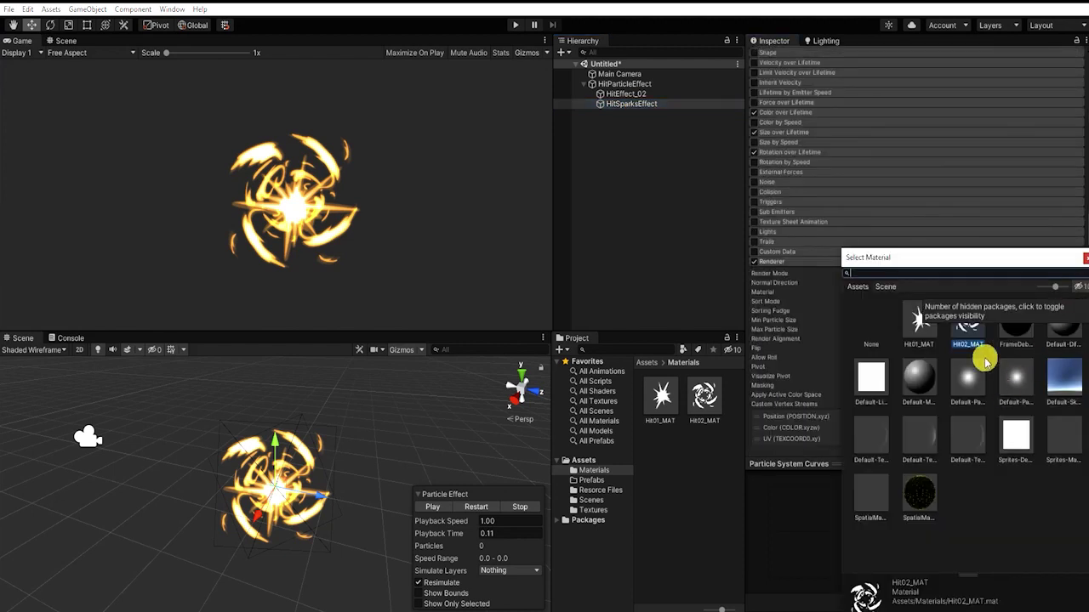
left_click(1014, 385)
left_click(1085, 258)
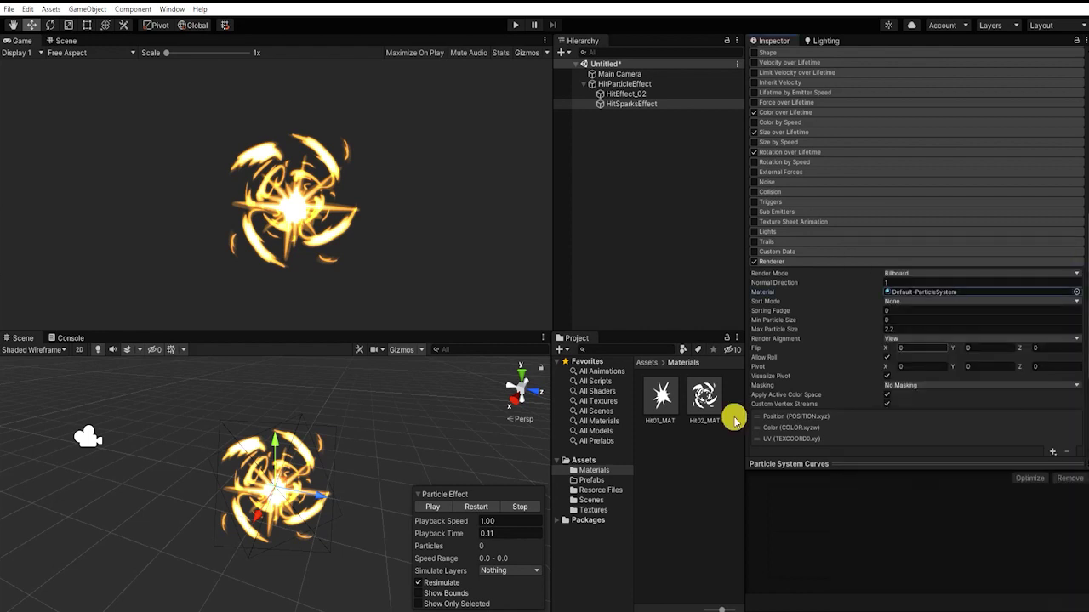
left_click(442, 506)
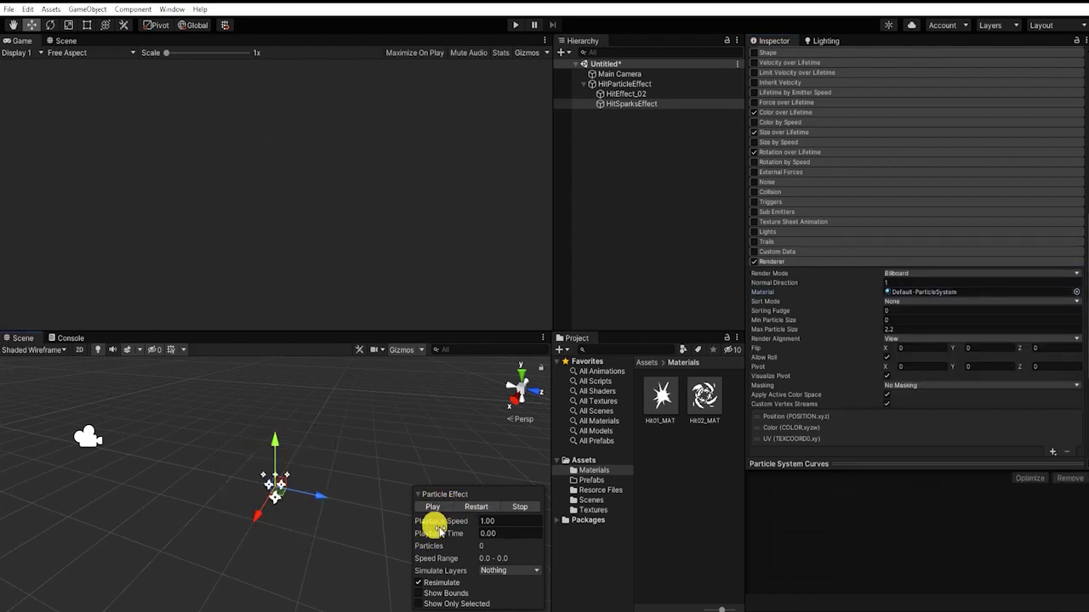
left_click_drag(437, 529, 481, 534)
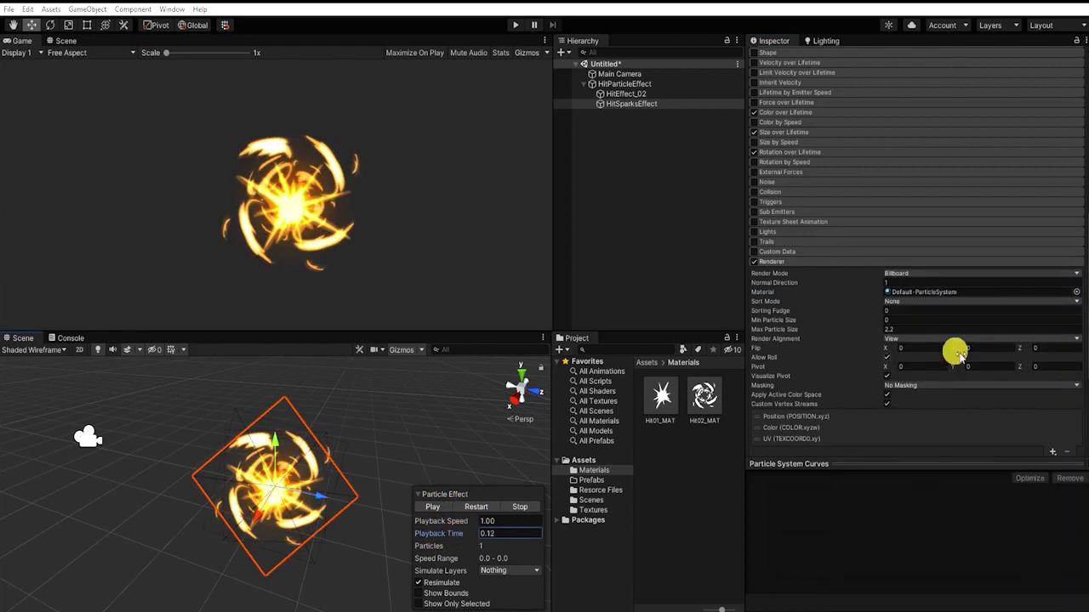
- Set the emission burst to 80 particles at 0.015 interval and Start Rotation maximum 360
scroll(947, 354, "up", 7)
left_click(853, 267)
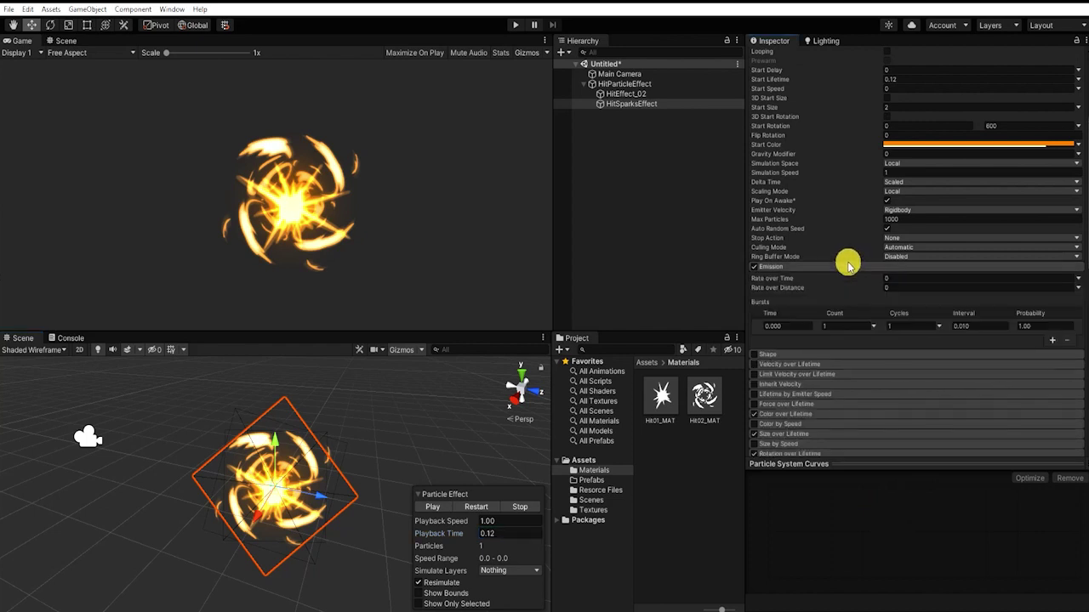
left_click(854, 326)
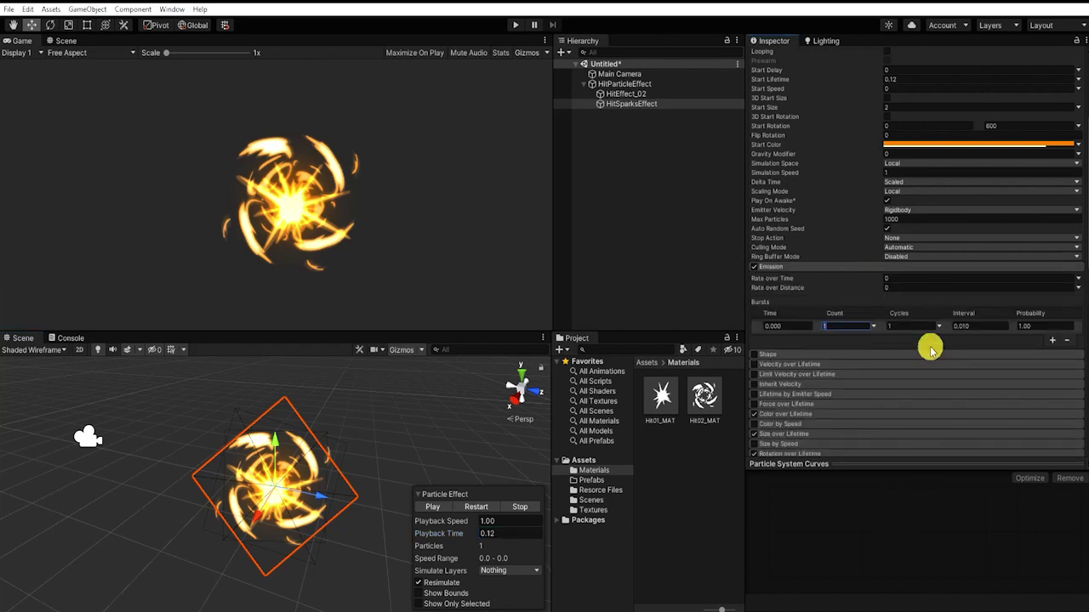
type("80")
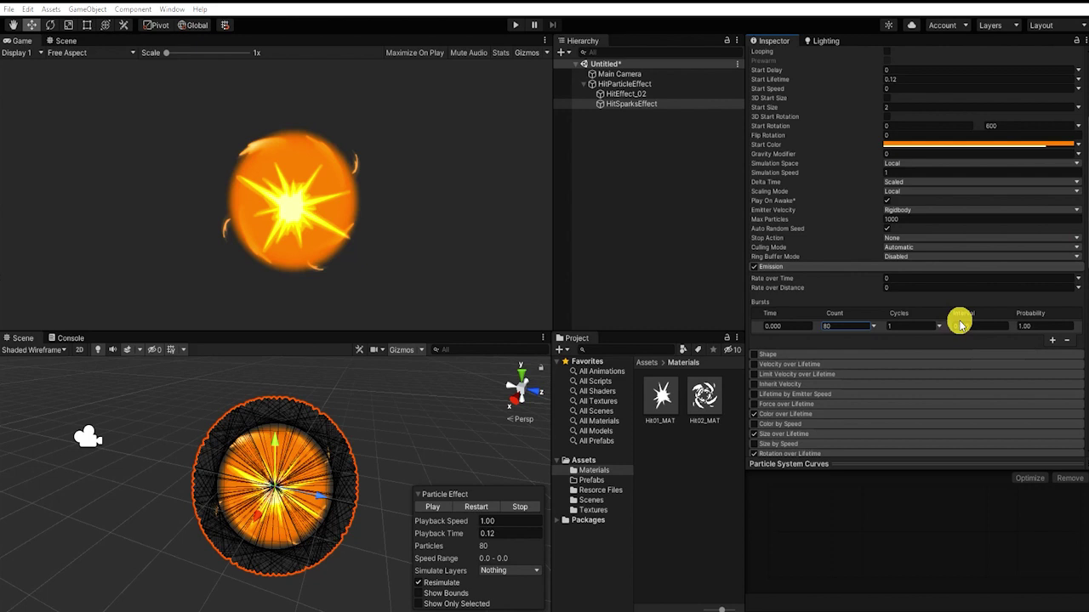
left_click(965, 325)
type("0.015")
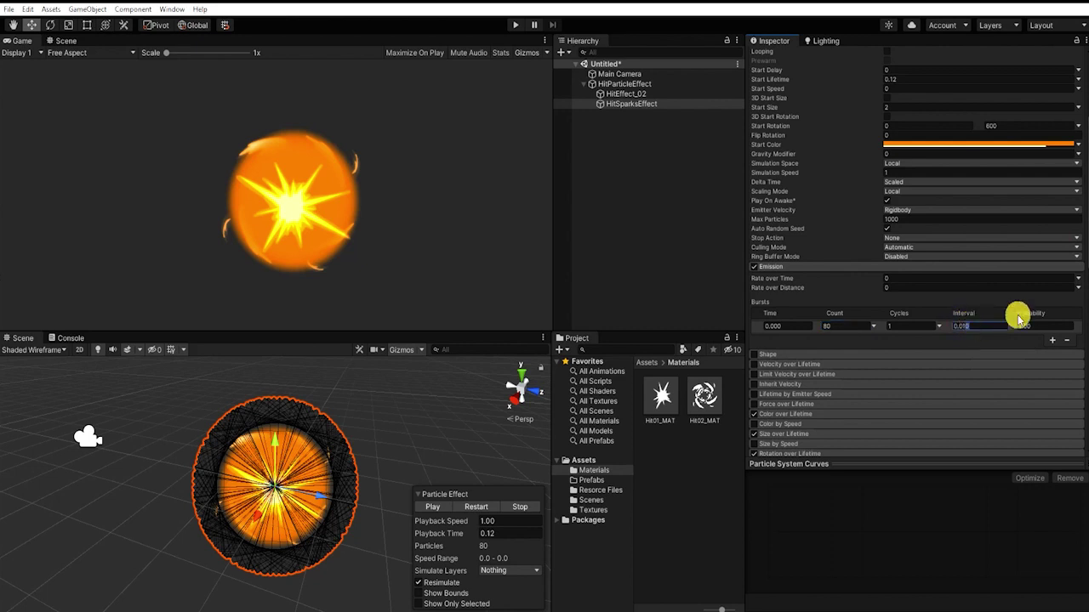
left_click(1004, 128)
type("360")
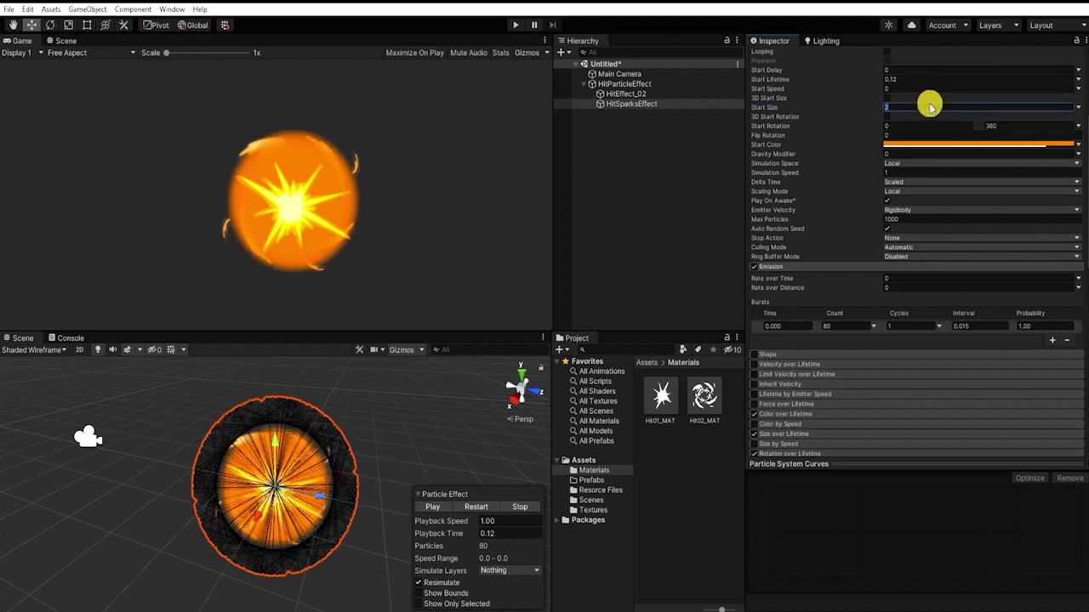
type("1")
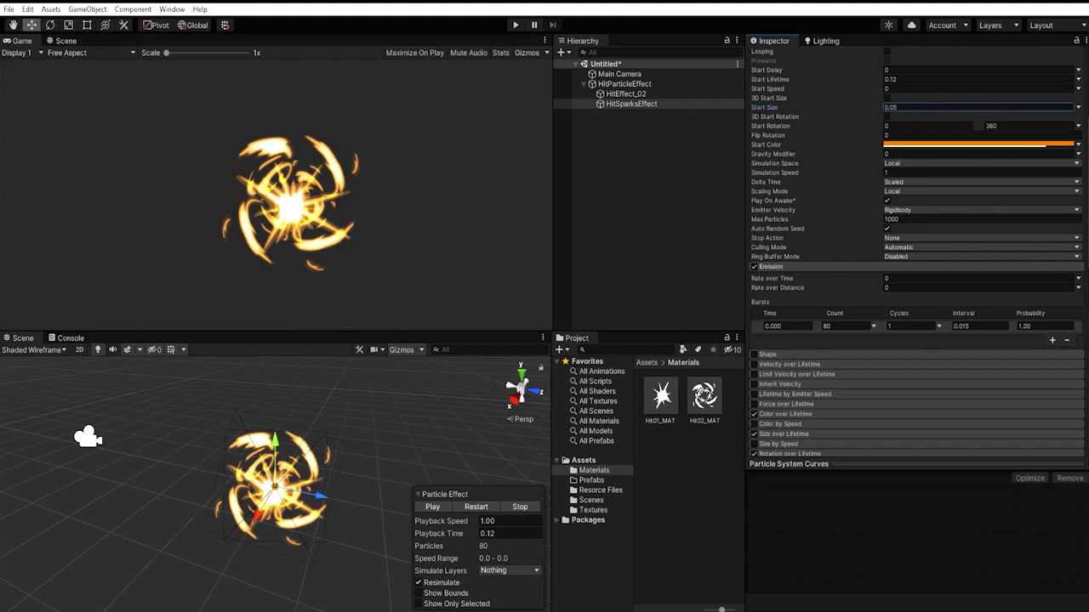
scroll(972, 310, "up", 3)
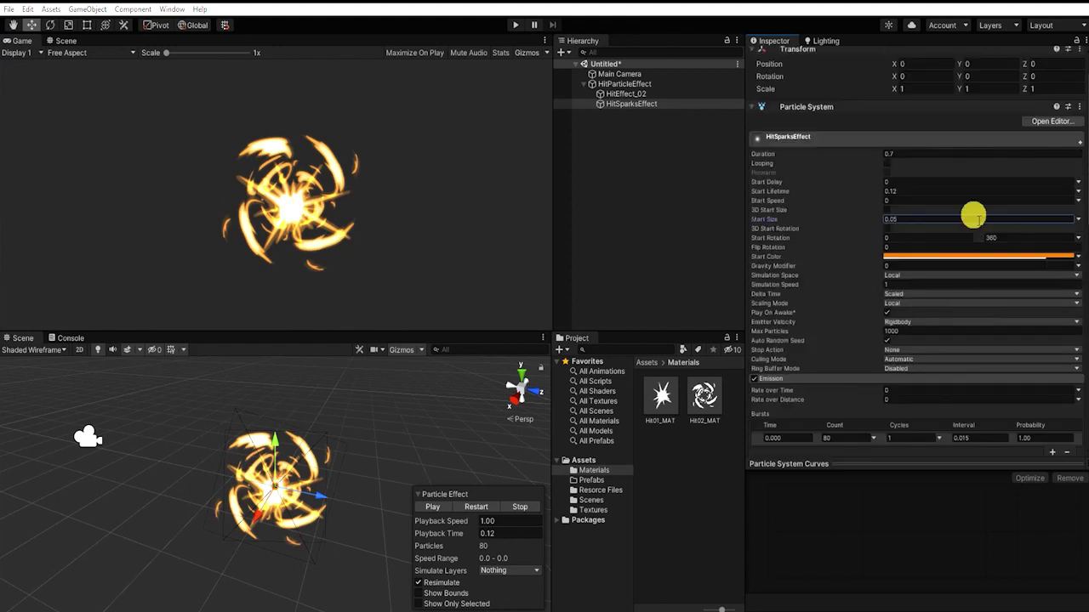
- Make Start Speed random between 5 and 20 and Start Lifetime random between 0.1 and 0.15
left_click(1078, 201)
left_click(1032, 238)
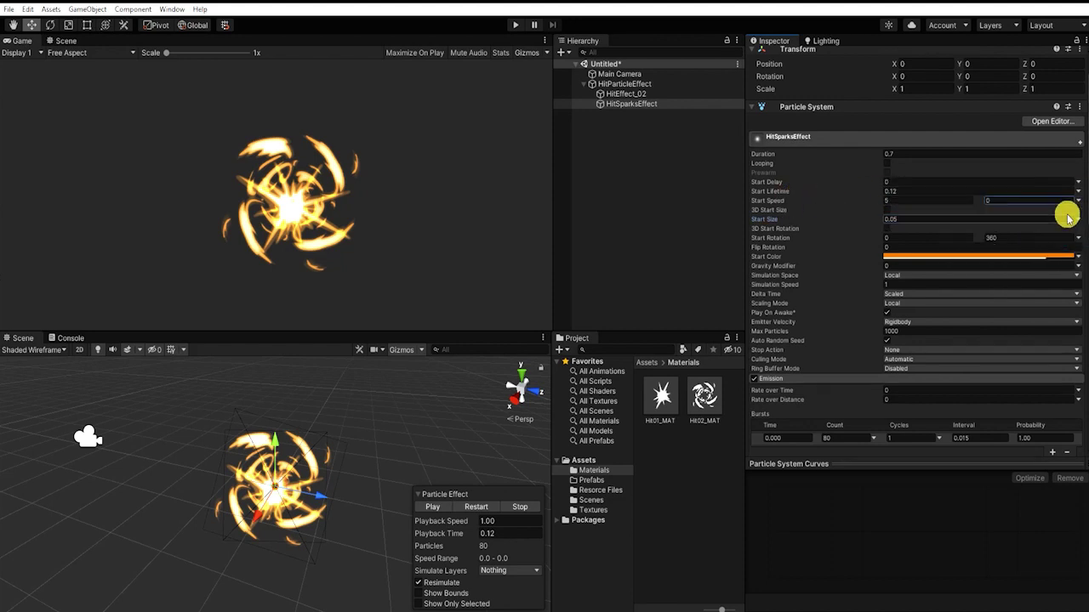
left_click(1078, 193)
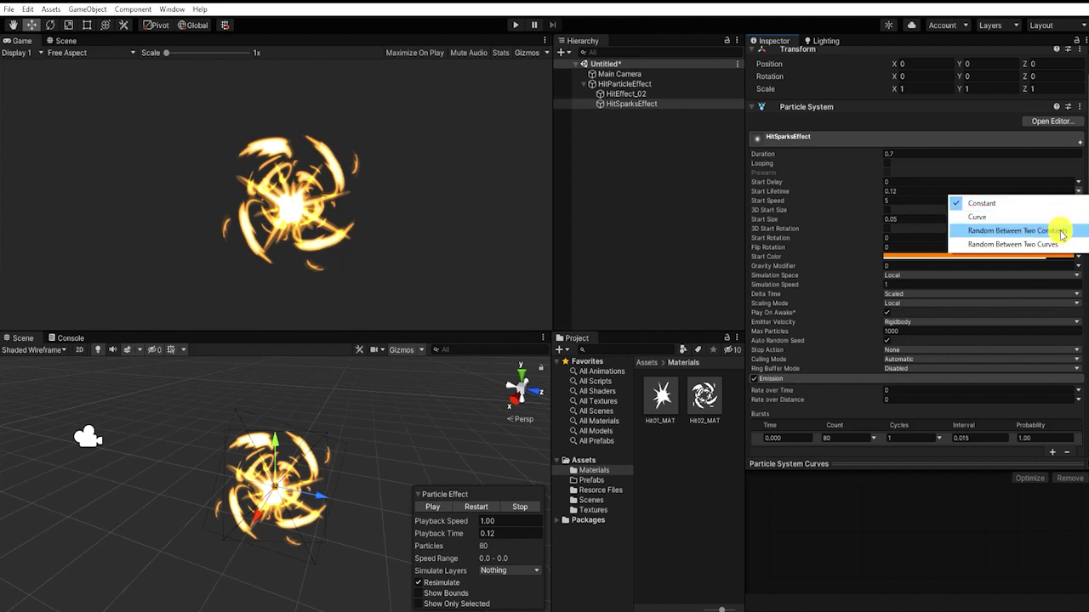
left_click(1059, 231)
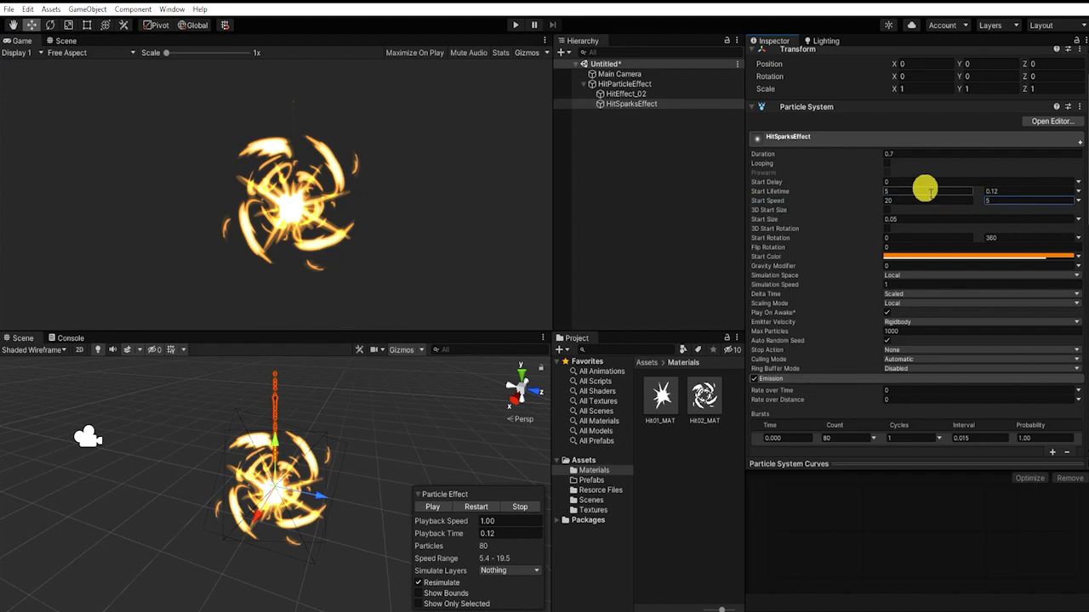
key("BackSpace")
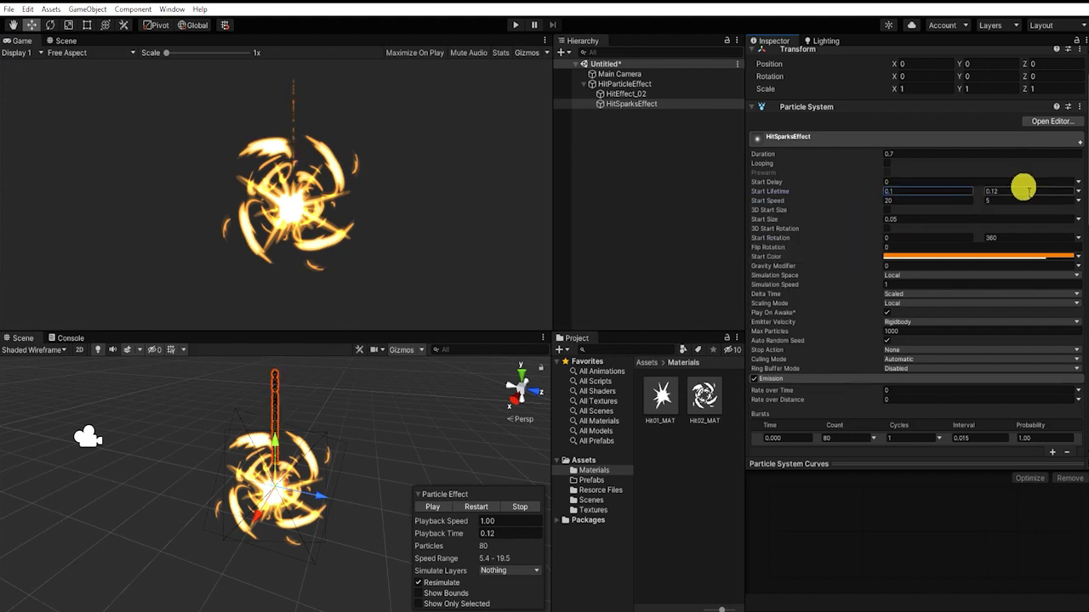
type(".15")
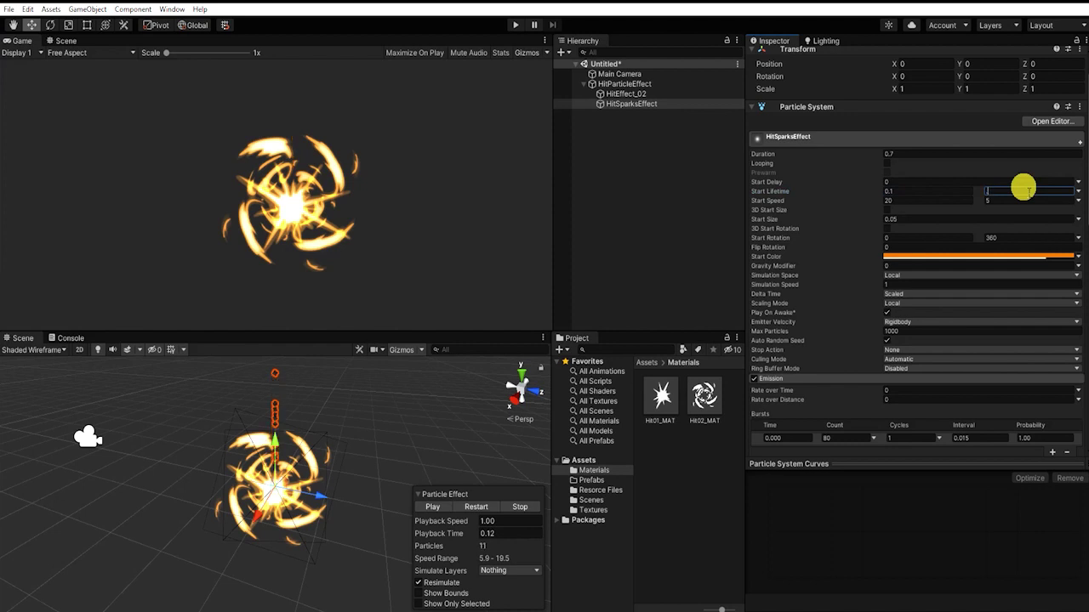
scroll(891, 348, "down", 3)
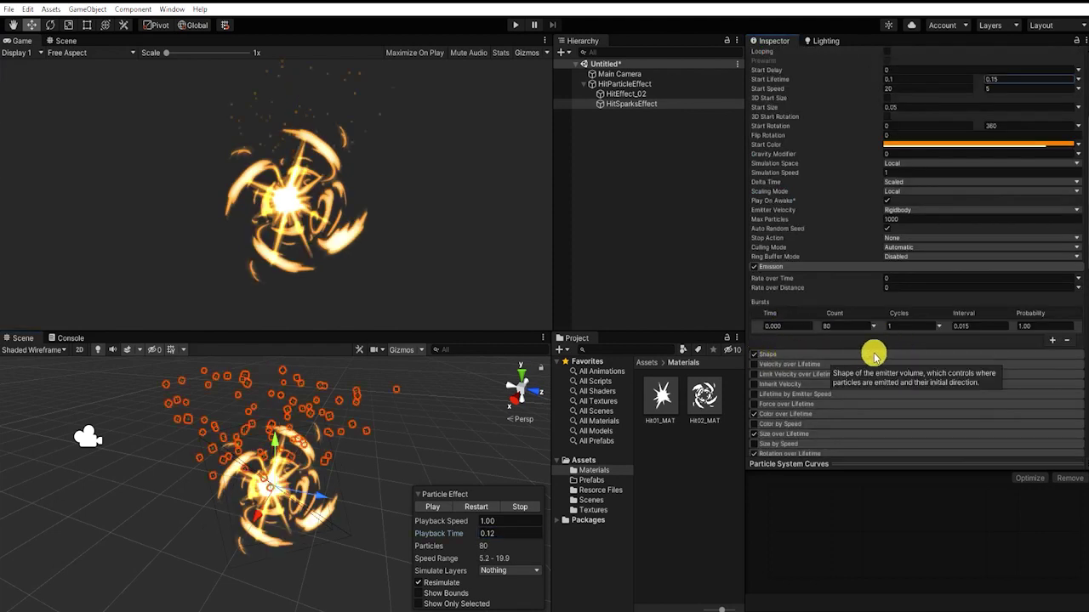
- Switch the Shape module's emitter from Cone to Sphere with a radius of 0.2
left_click(897, 353)
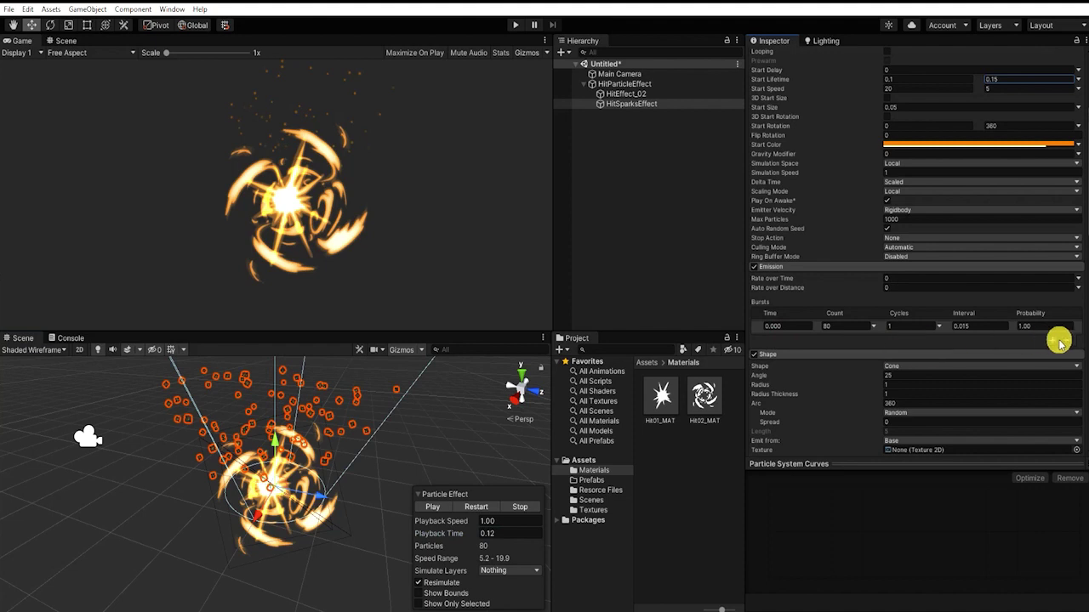
left_click(926, 367)
left_click(939, 380)
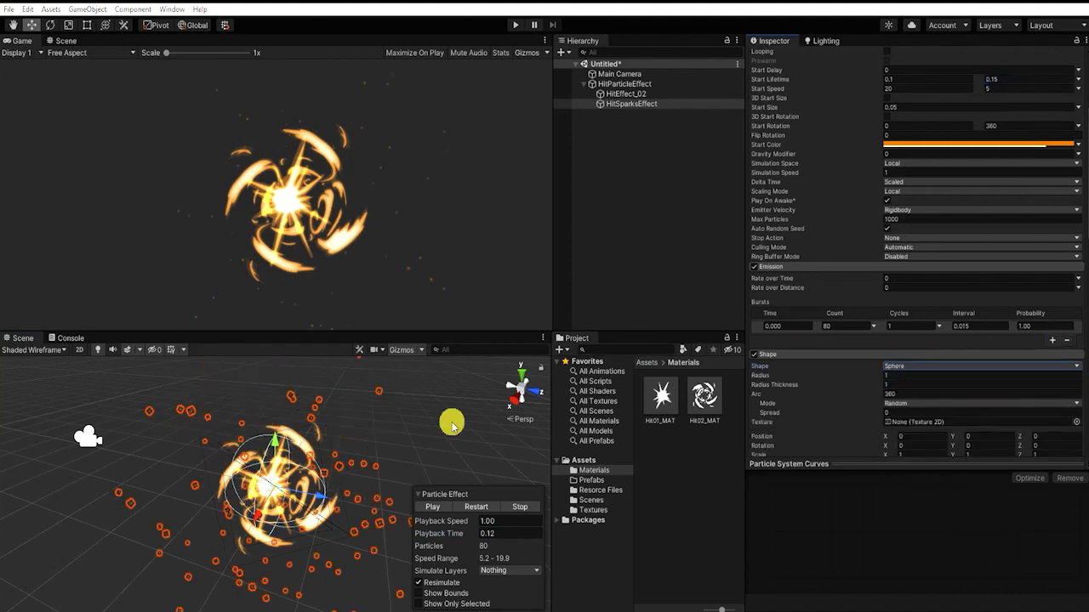
left_click_drag(857, 369, 843, 374)
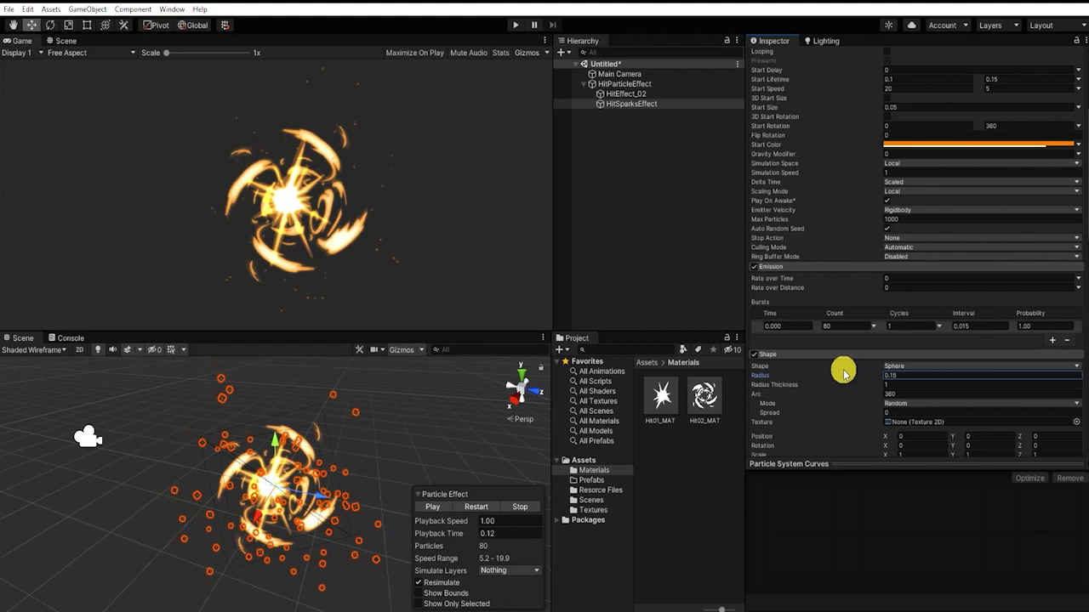
left_click(892, 374)
type("0.2")
scroll(944, 376, "down", 3)
scroll(954, 369, "down", 3)
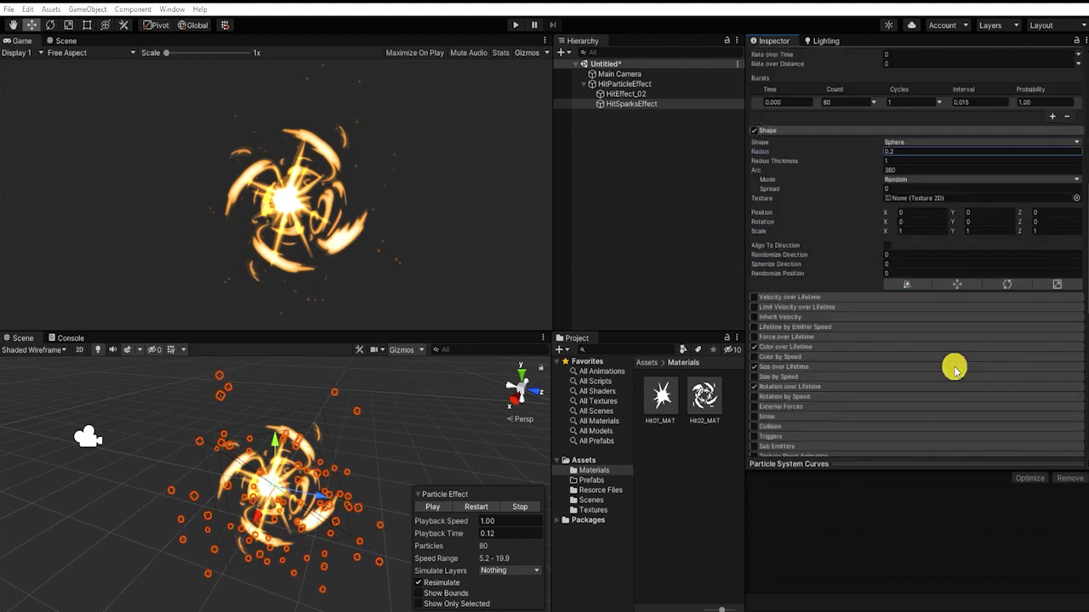
- Replace Size over Lifetime with Size by Speed using a linear rising curve, and enable Trails
left_click(754, 367)
left_click(753, 377)
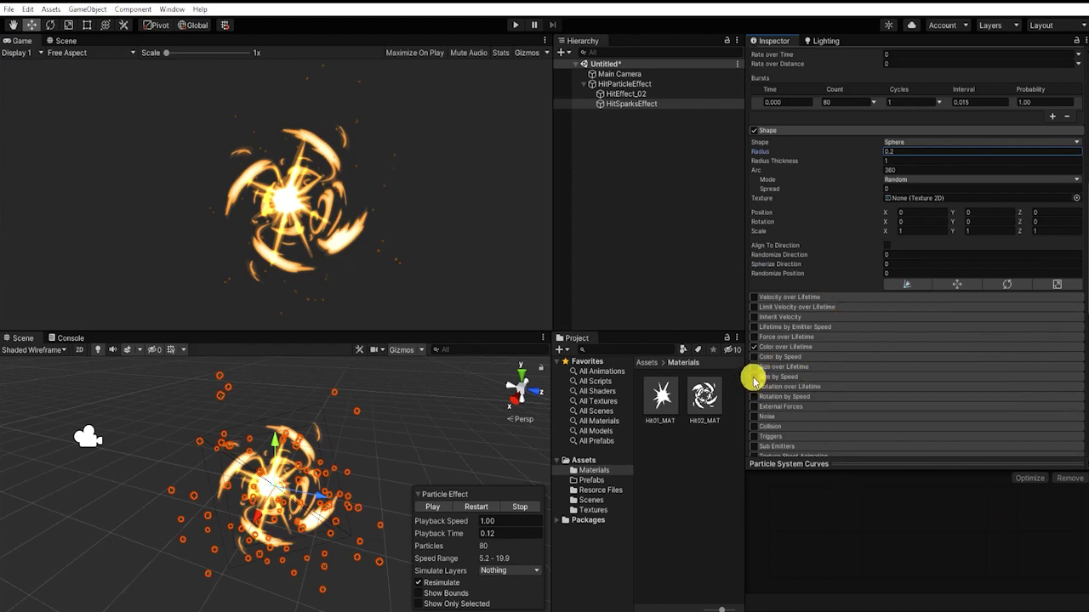
left_click(779, 377)
scroll(948, 343, "down", 3)
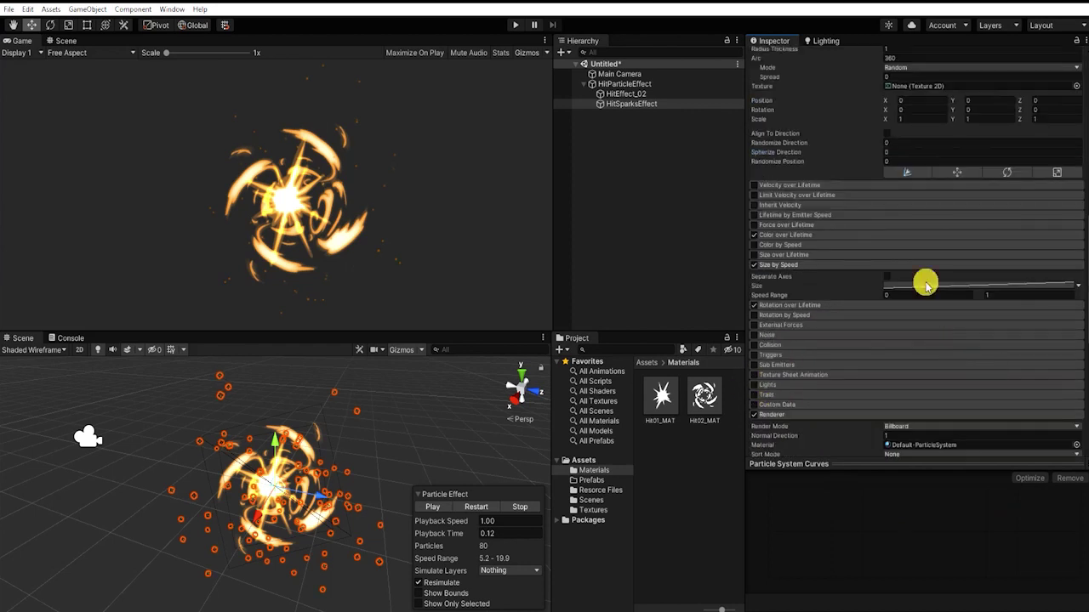
left_click(927, 287)
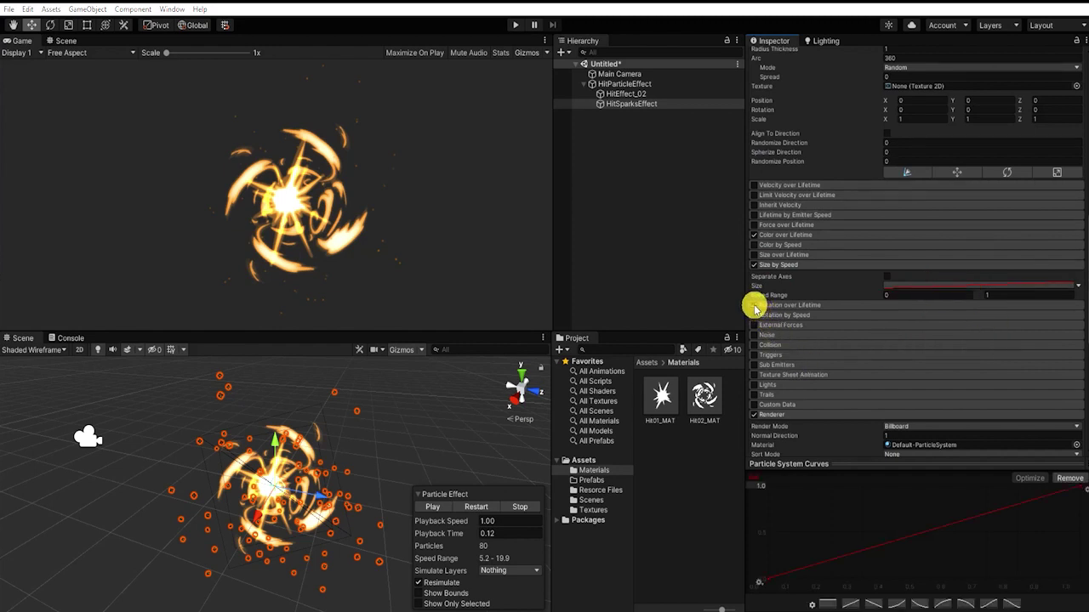
left_click(754, 396)
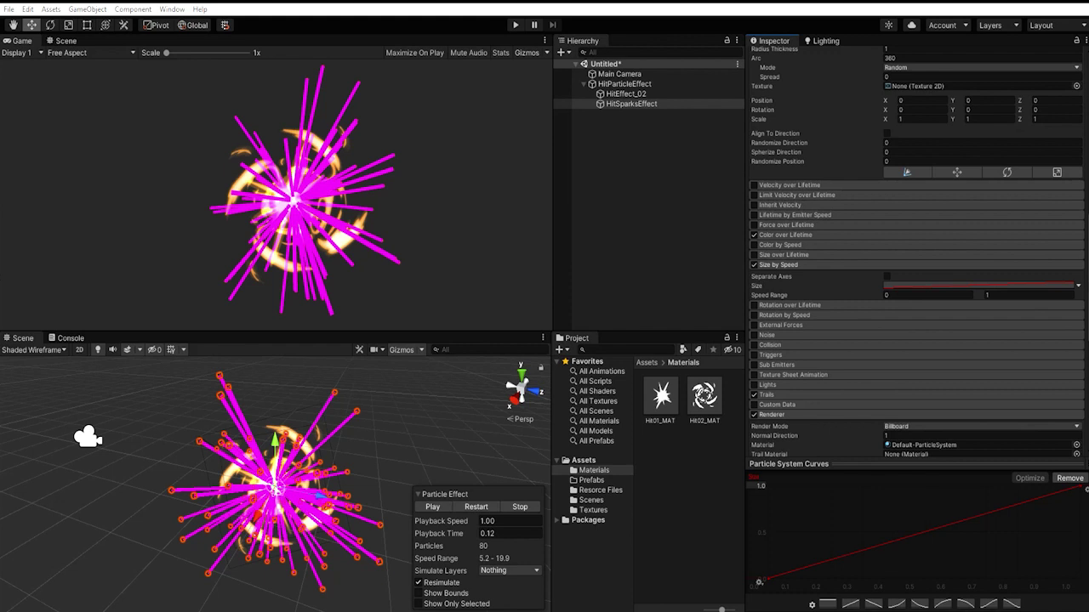
left_click_drag(1078, 170, 1085, 192)
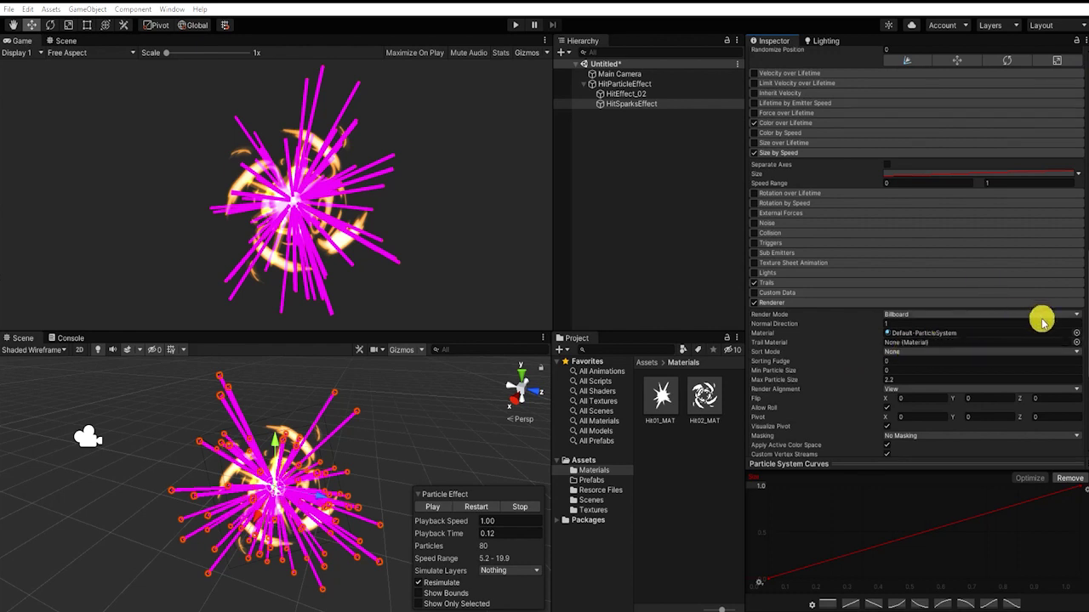
- Assign Default-Particle as the Renderer's Trail Material
left_click(1077, 343)
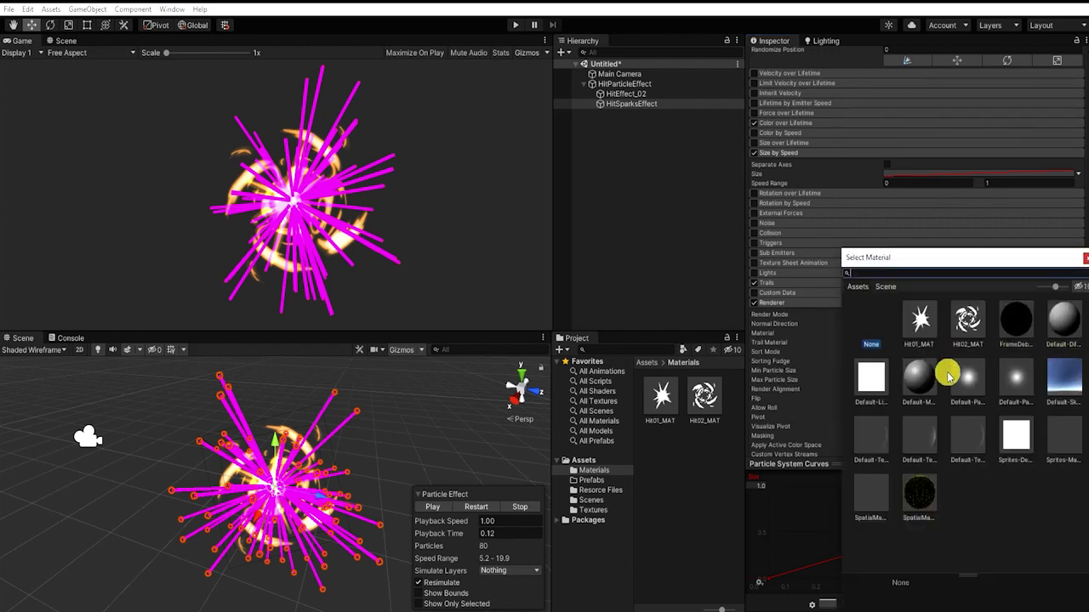
left_click(967, 385)
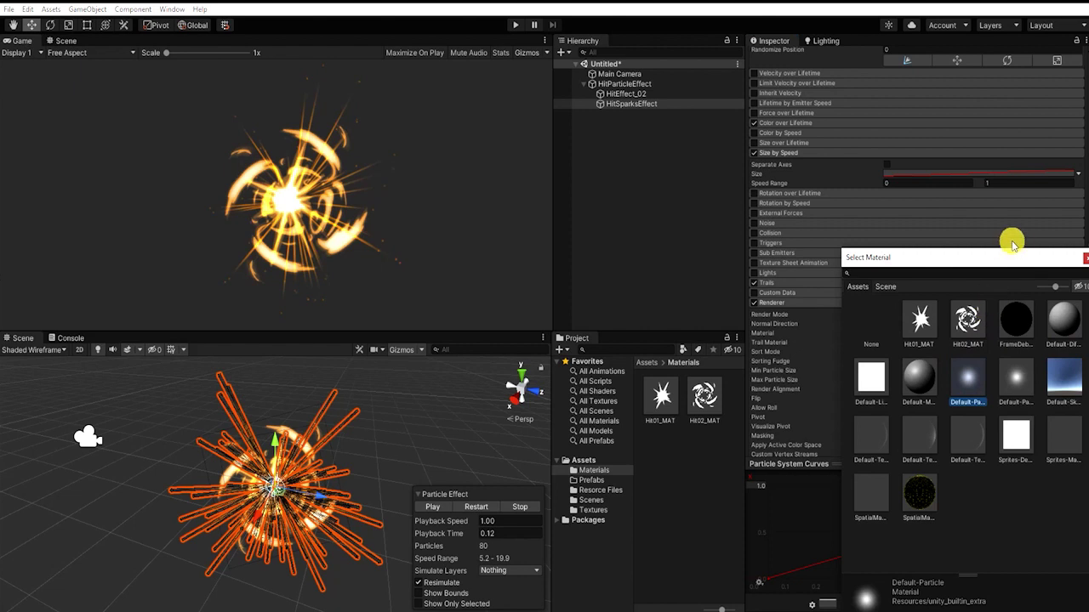
left_click(1083, 258)
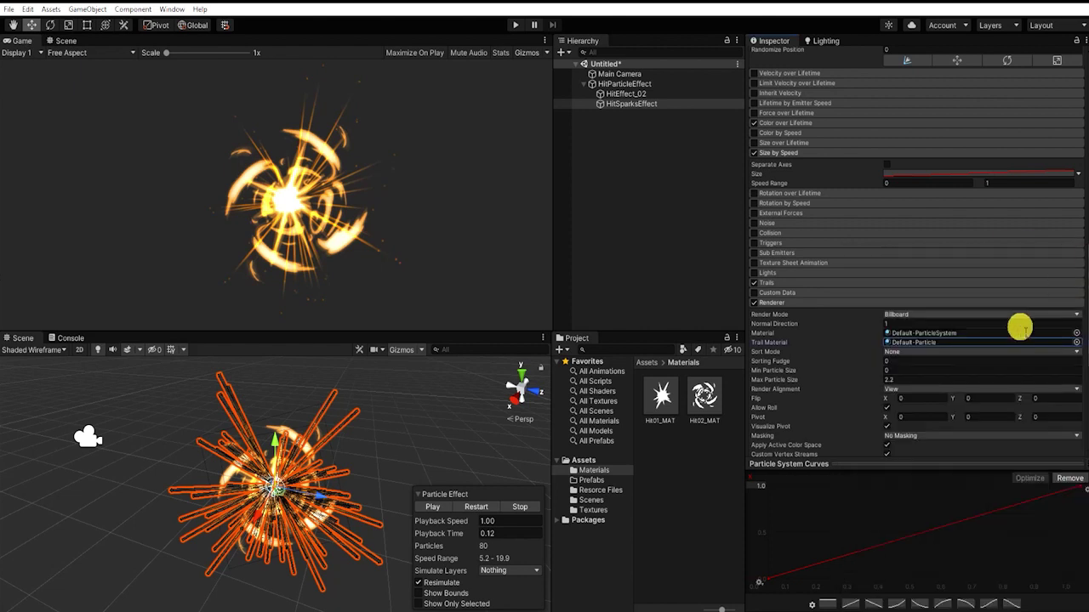
- Set the Render Mode to Stretched Billboard with a Length Scale of 4
left_click(981, 315)
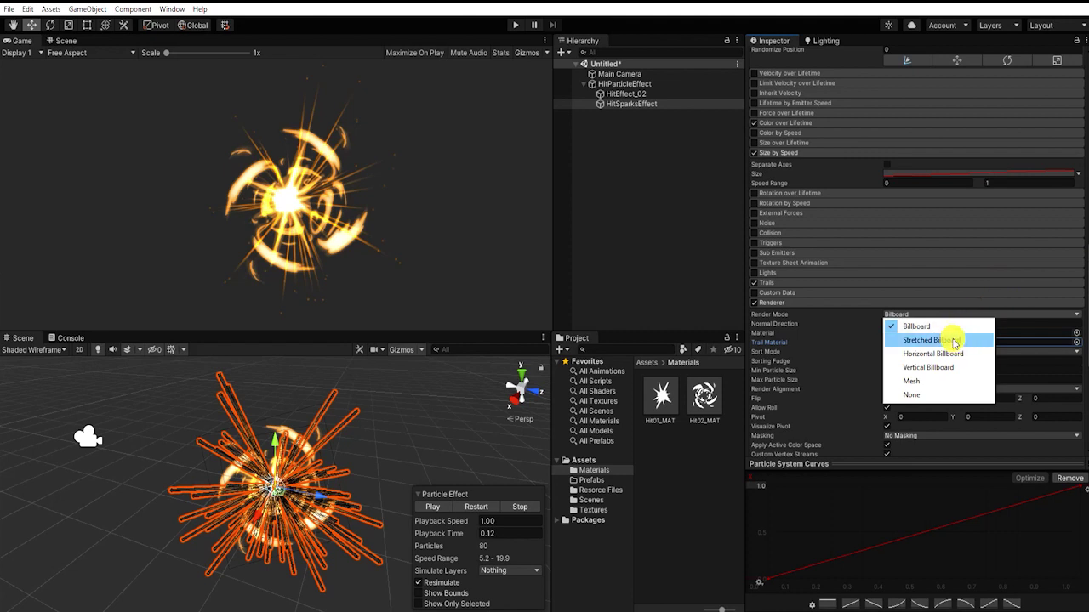
left_click(953, 340)
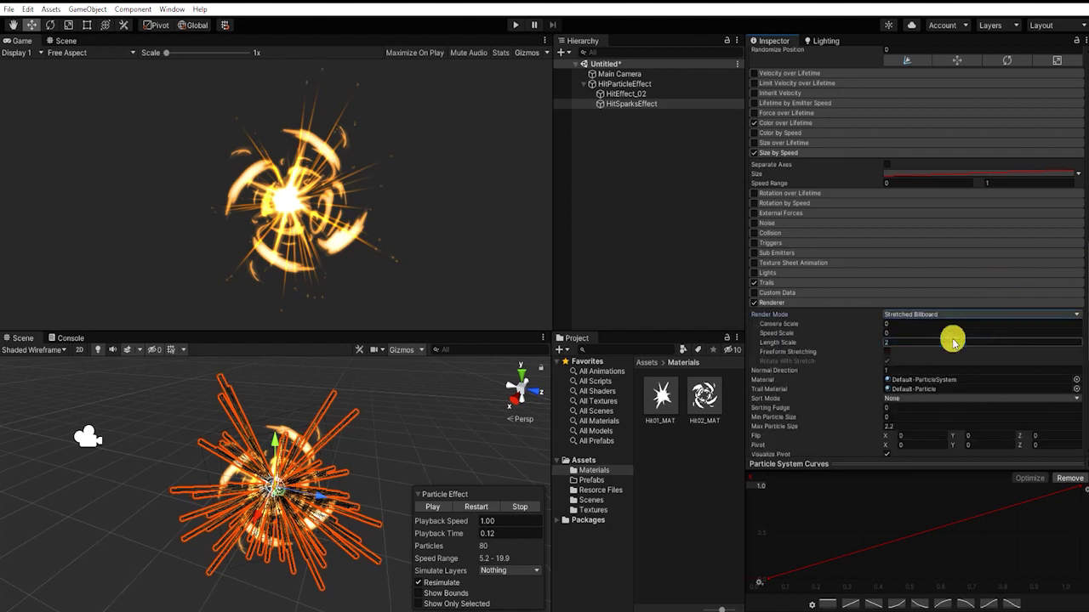
left_click_drag(851, 340, 924, 340)
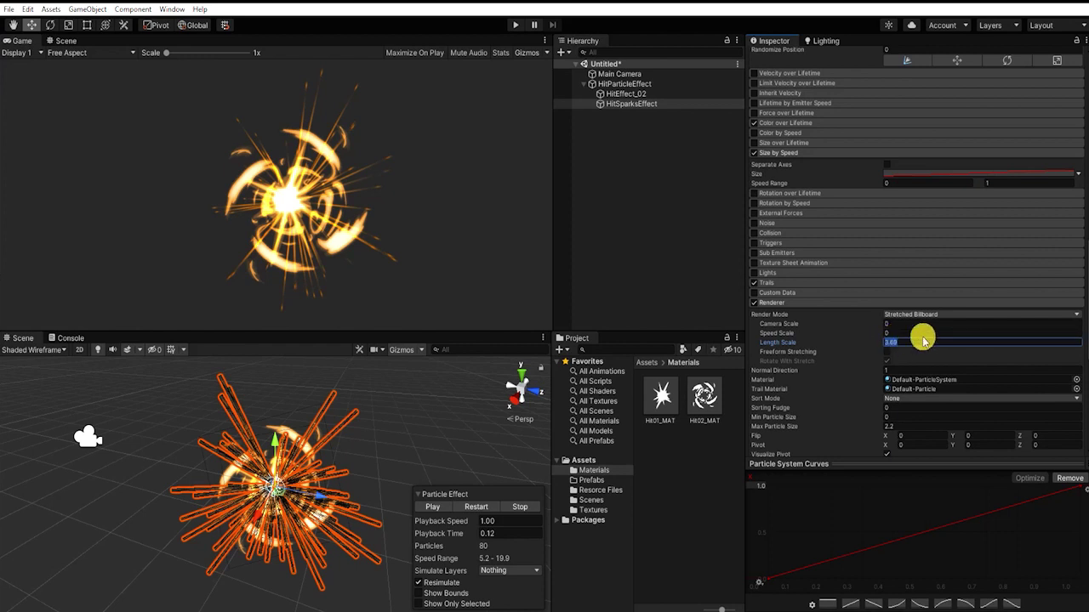
type("4")
key("Tab")
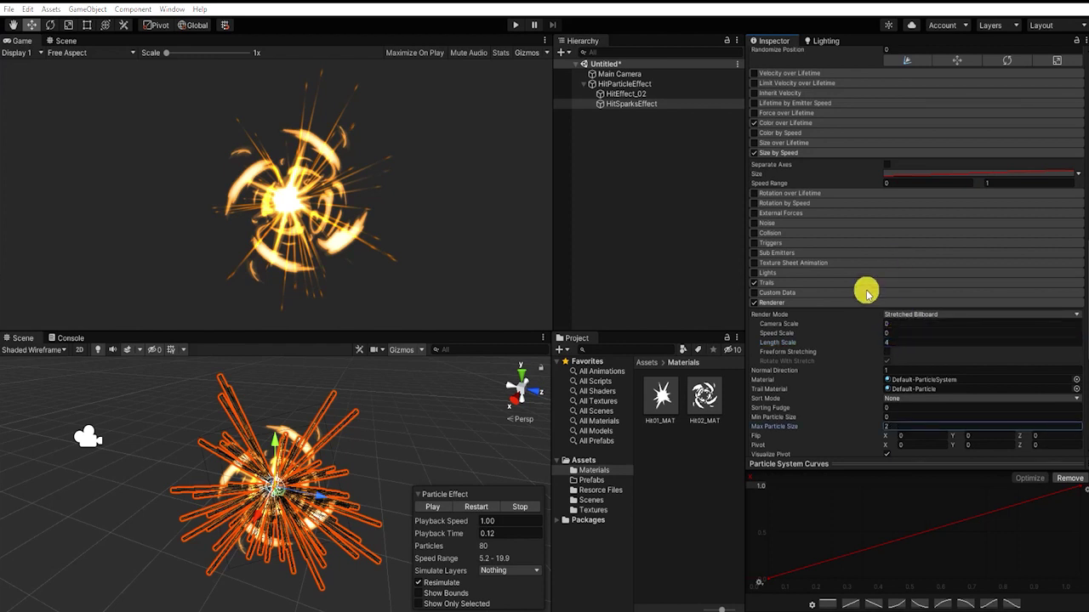
- Keep Trails in Particles mode, trying Ribbon first, and set the Ratio so every particle gets a trail
left_click(860, 285)
left_click(933, 294)
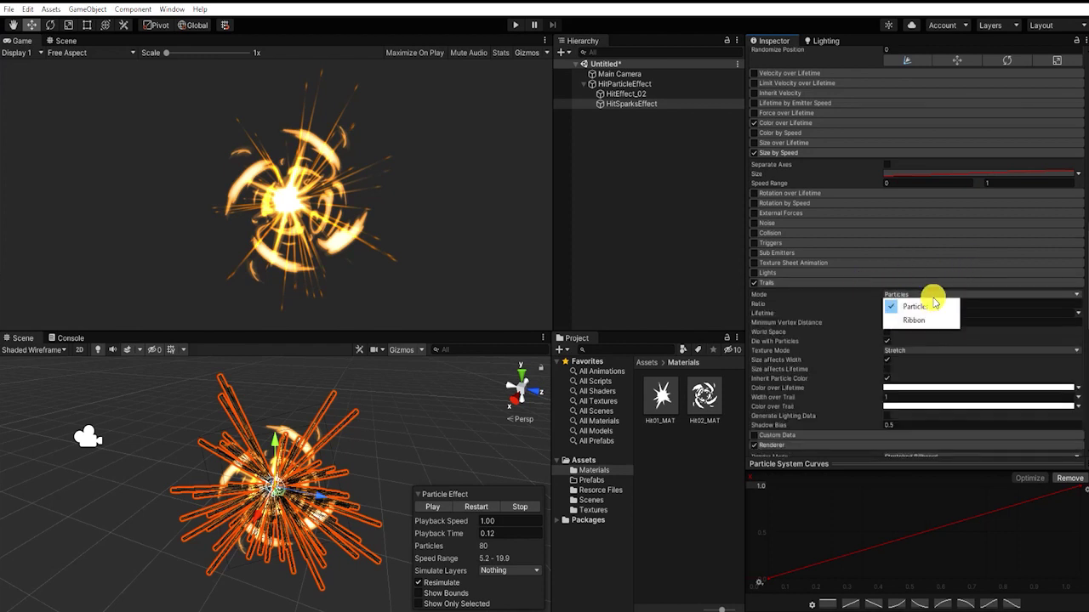
left_click(917, 320)
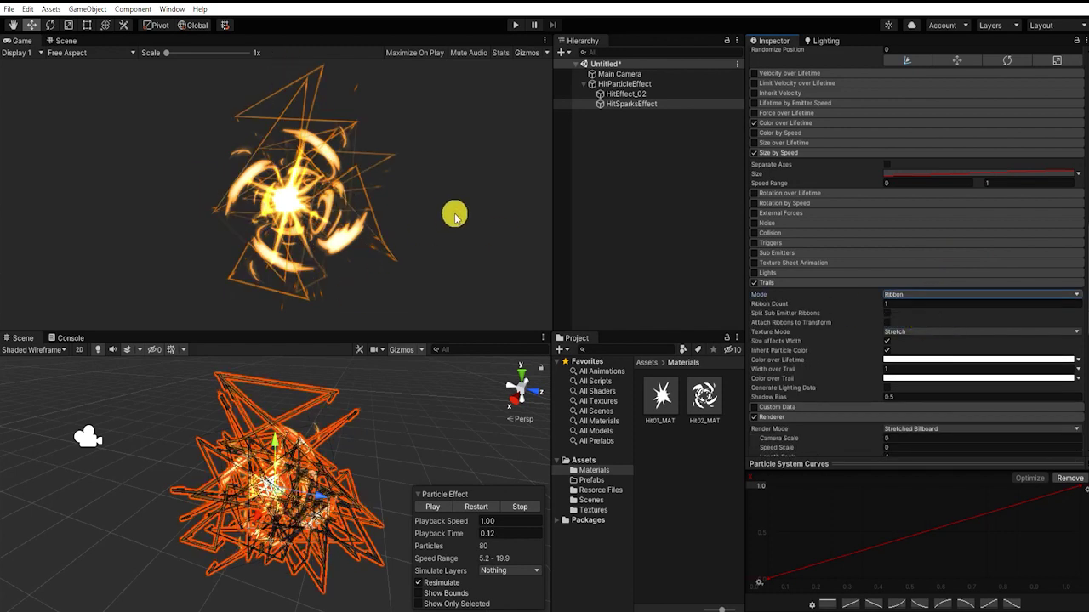
left_click(901, 296)
left_click(899, 308)
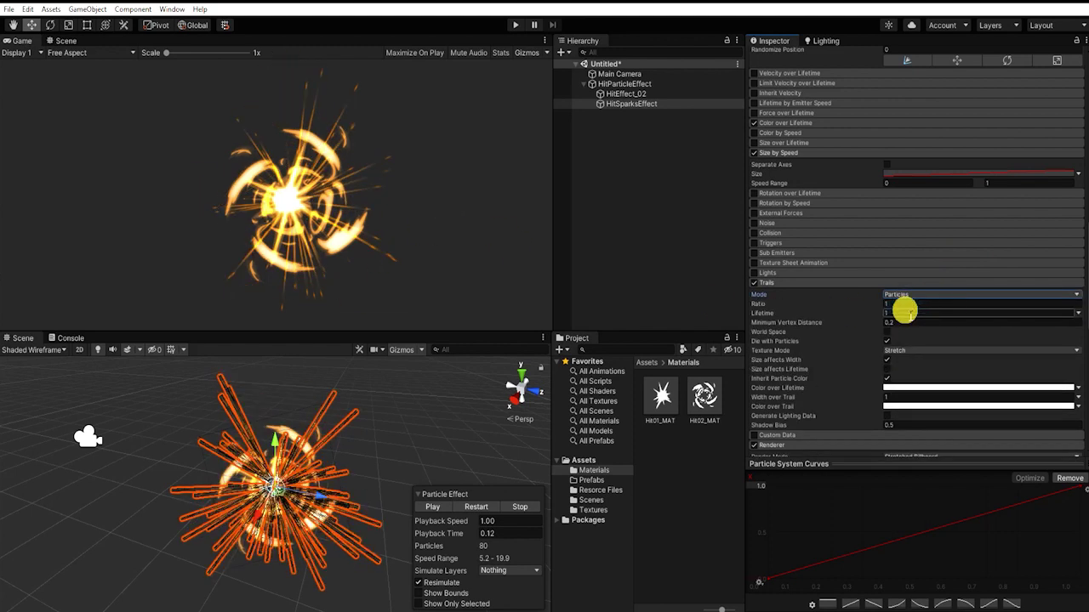
left_click(879, 303)
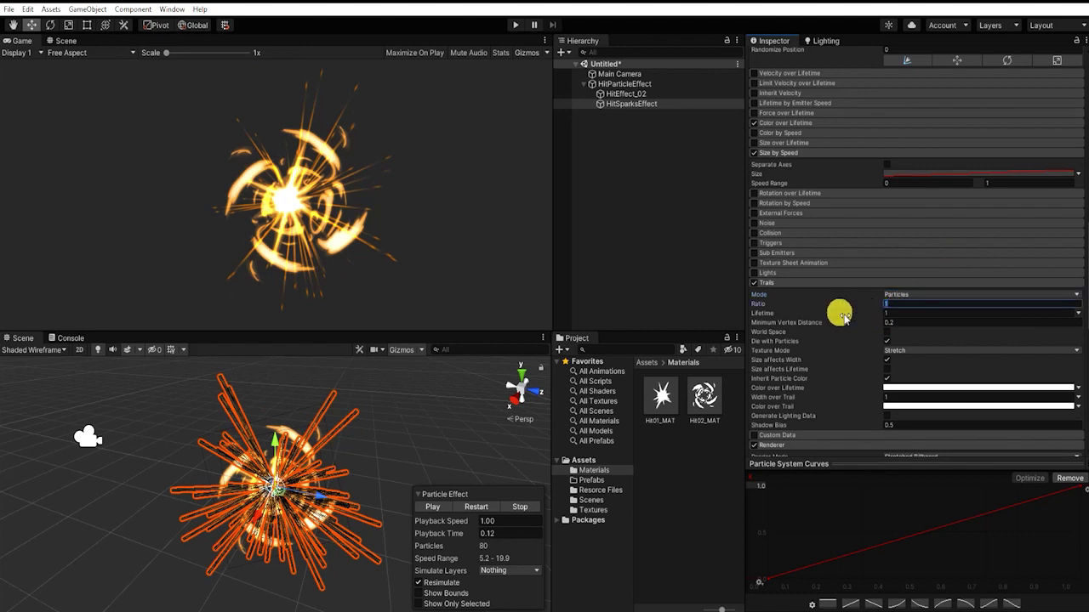
type("0.24")
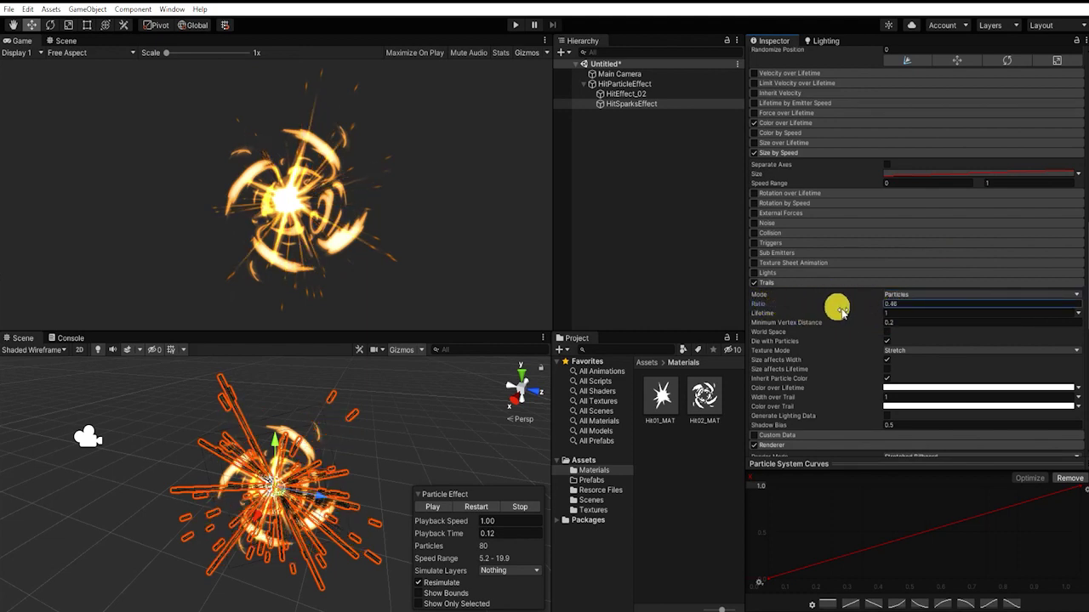
left_click_drag(823, 303, 867, 343)
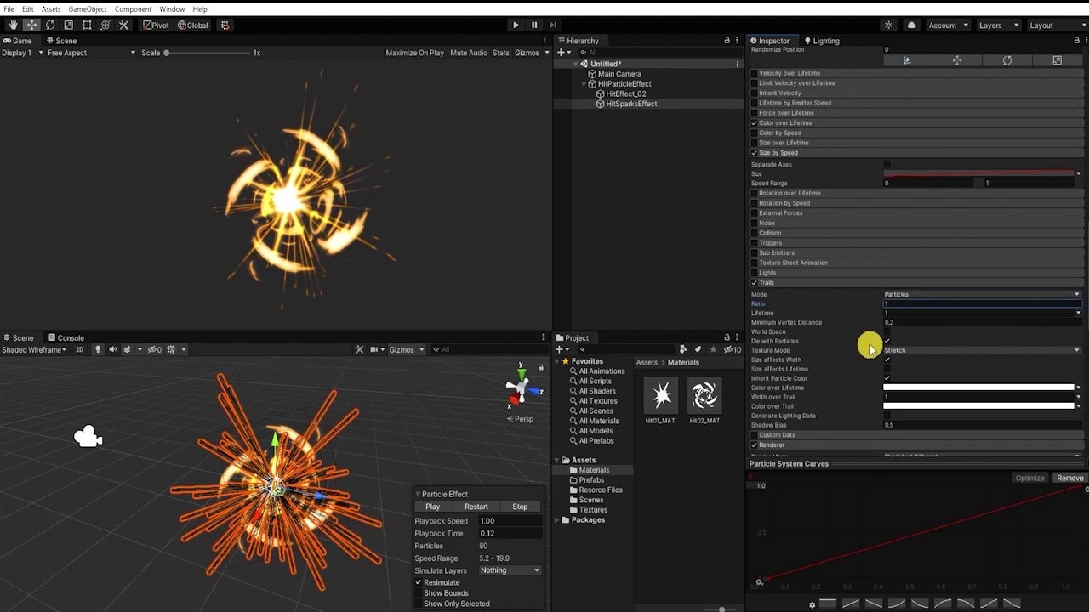
left_click_drag(788, 313, 807, 326)
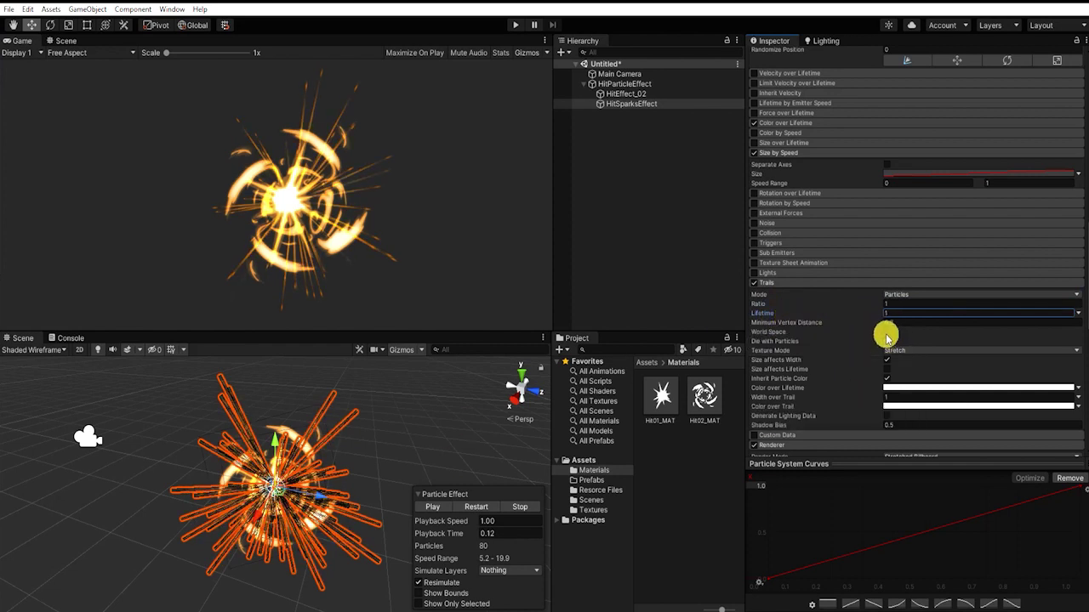
left_click_drag(885, 332, 907, 374)
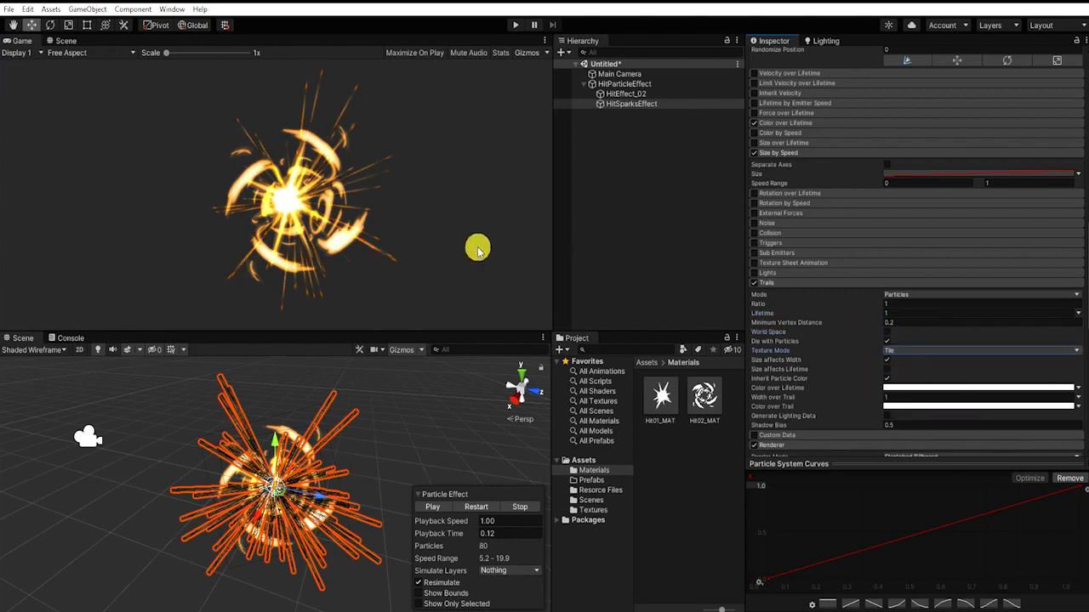
- Set trail Texture Mode to Stretch after trying other modes, and turn off Inherit Particle Color
left_click(947, 349)
left_click(947, 390)
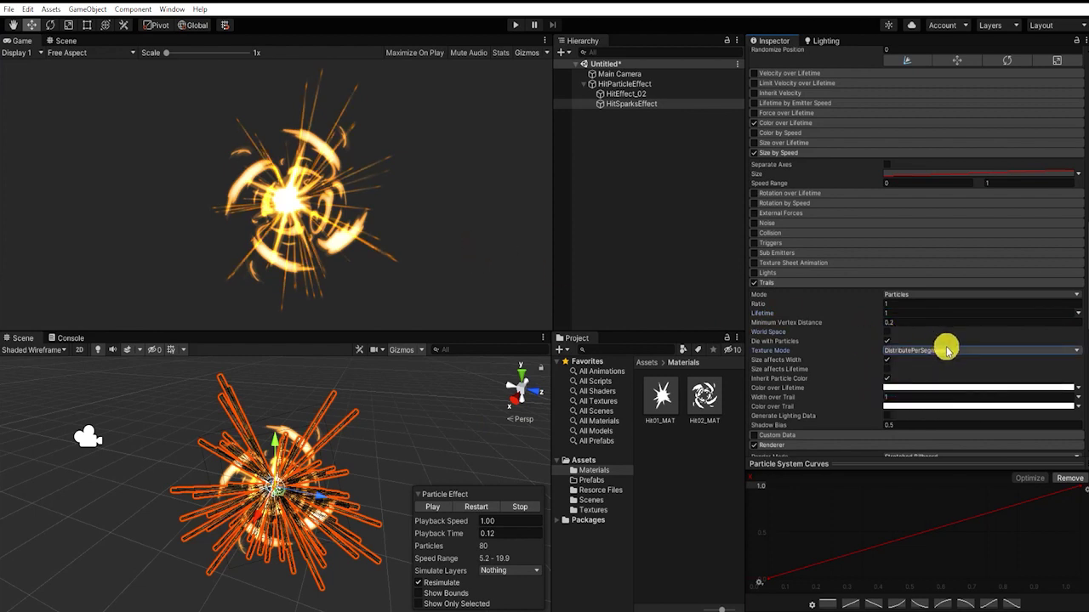
left_click(948, 352)
left_click(938, 405)
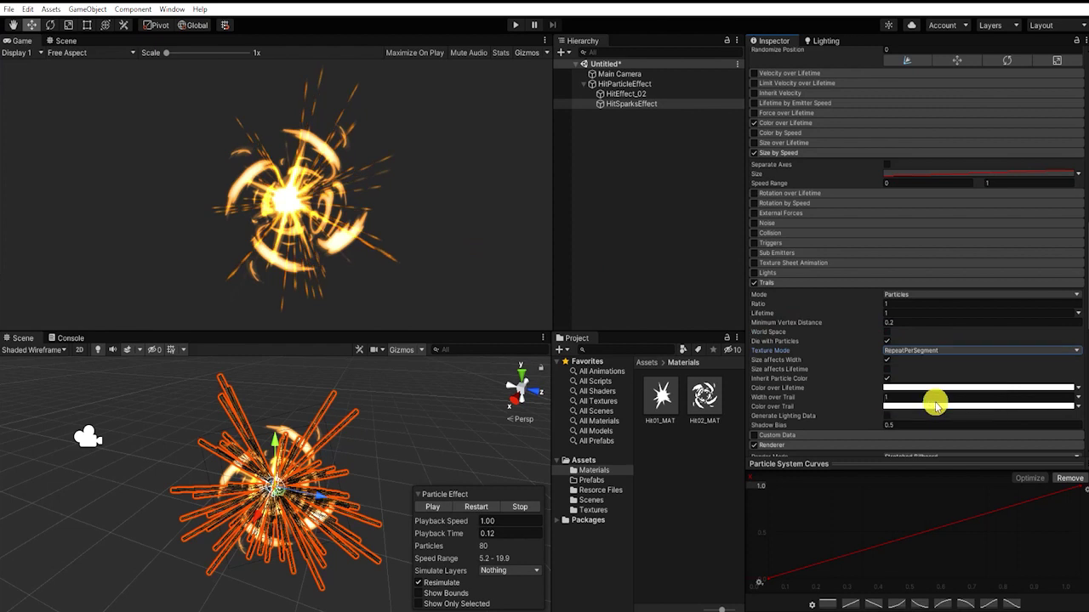
left_click(934, 351)
left_click(893, 361)
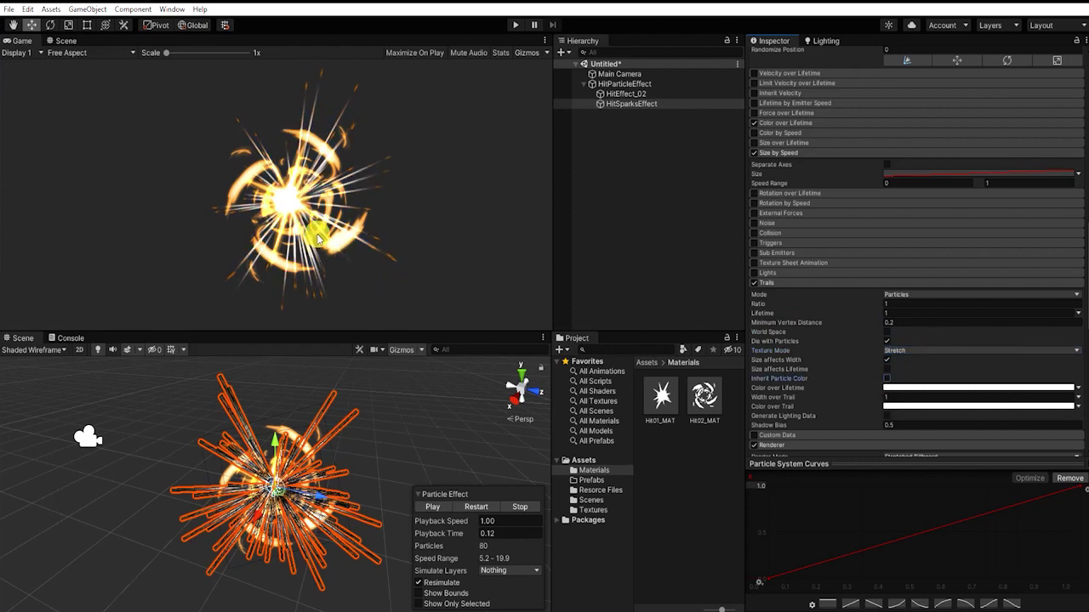
left_click(887, 378)
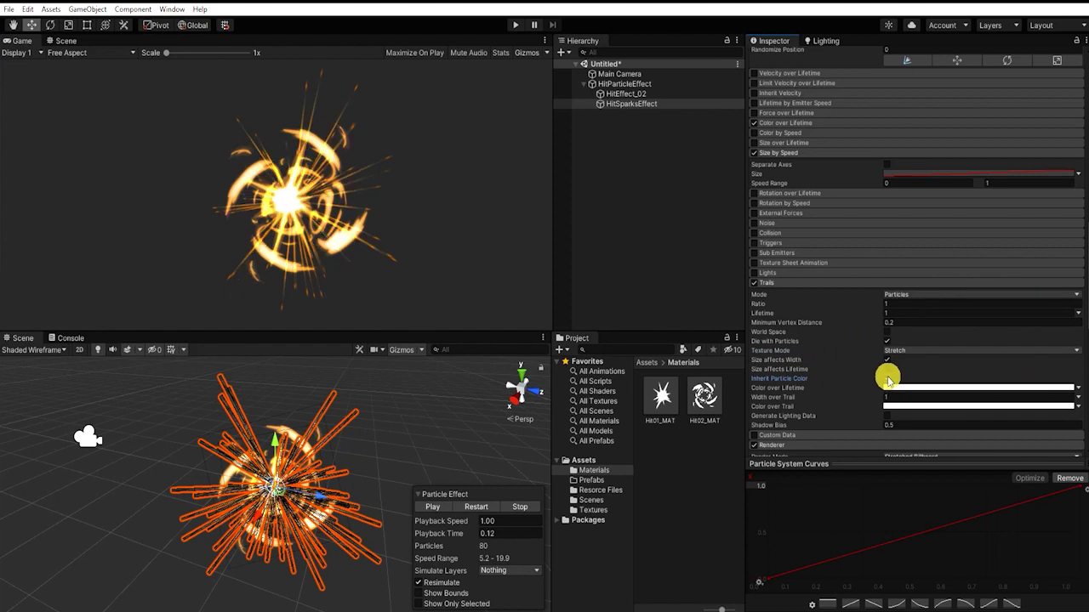
left_click(927, 392)
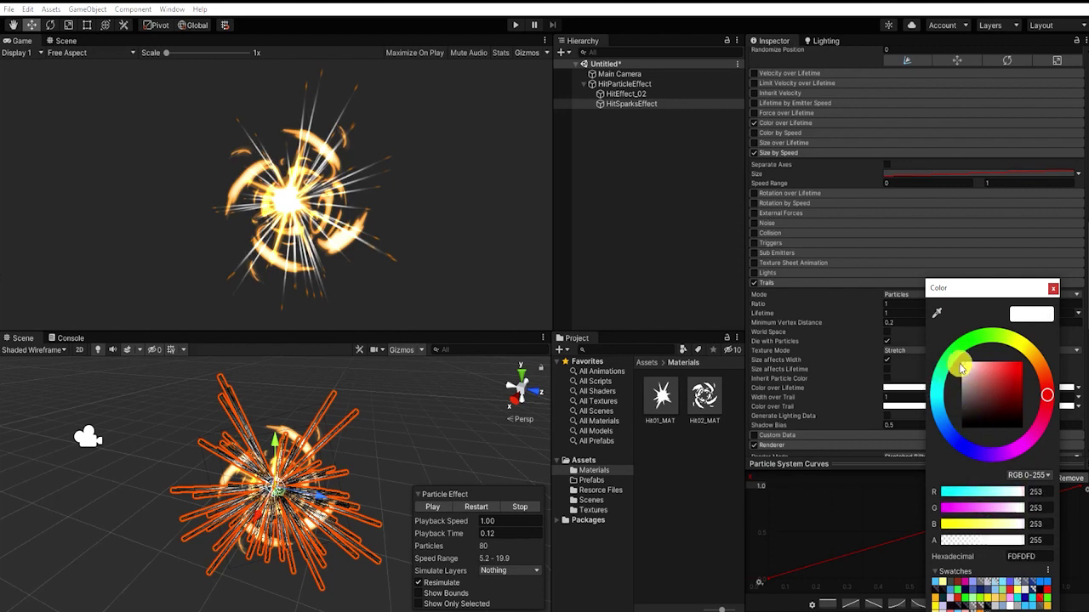
- Set Width over Trail to 1.76 and Color over Trail to pale yellow (FFF8C2), then replay the burst
left_click(1053, 288)
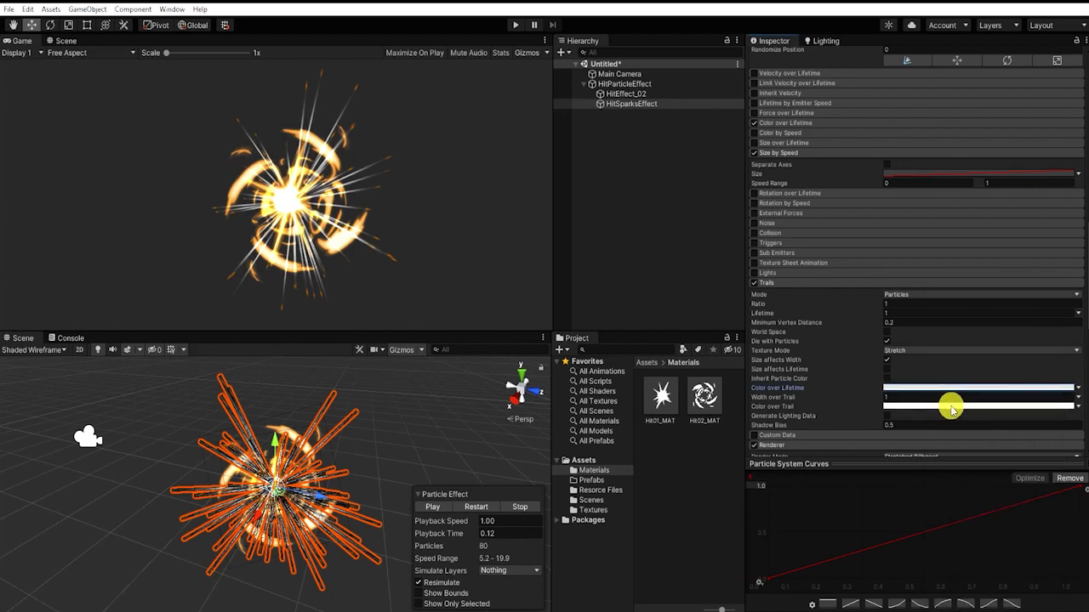
mouse_move(804, 397)
left_mouse_down()
mouse_move(824, 398)
mouse_move(799, 404)
left_mouse_up()
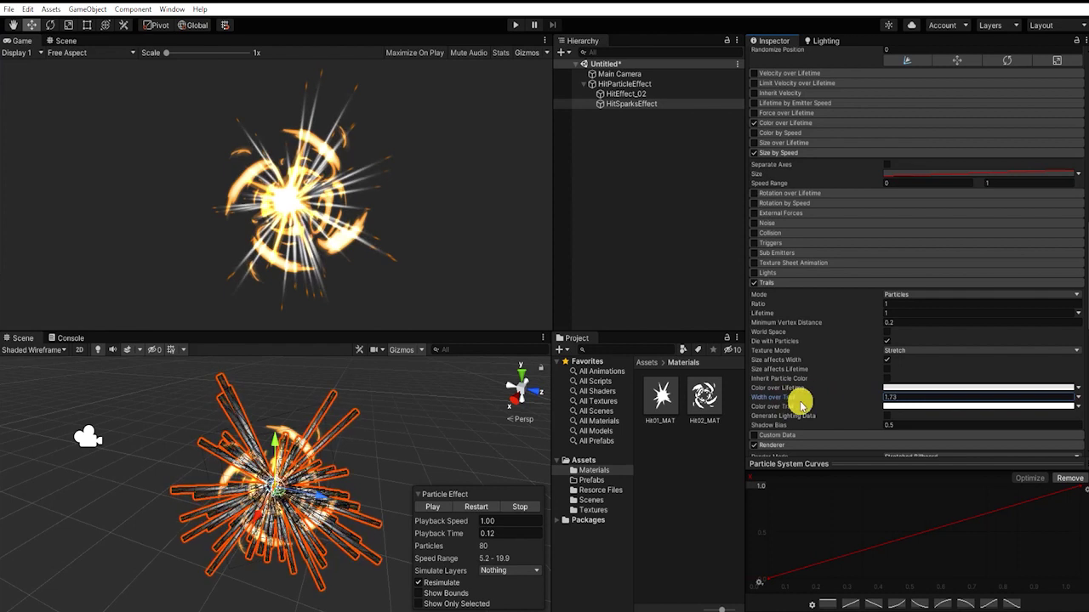
left_click(918, 406)
mouse_move(970, 393)
left_mouse_down()
mouse_move(991, 364)
mouse_move(978, 364)
left_mouse_up()
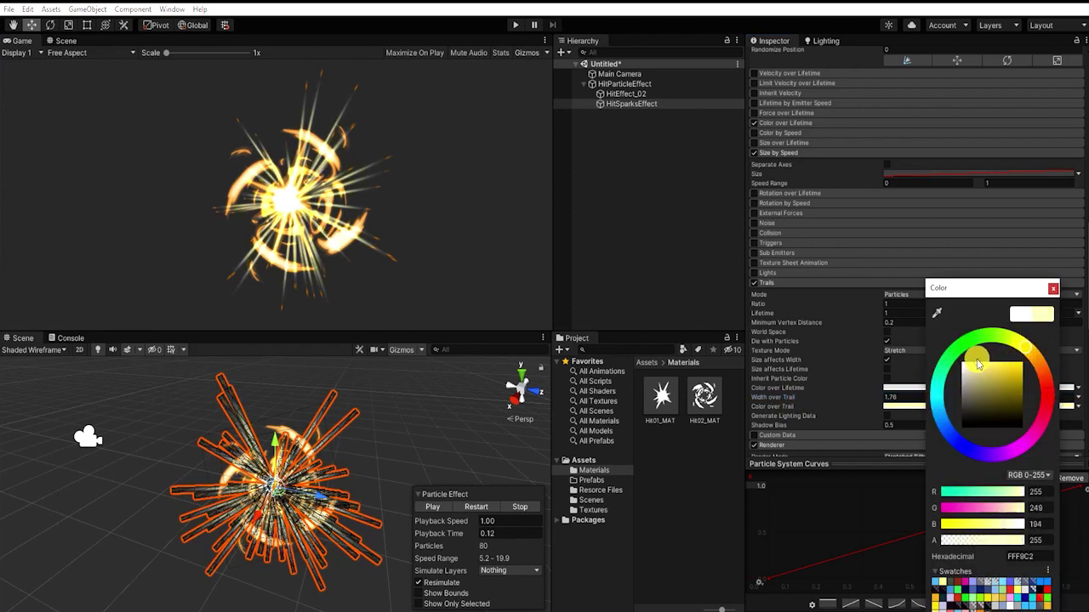
left_click(1053, 289)
left_click(438, 507)
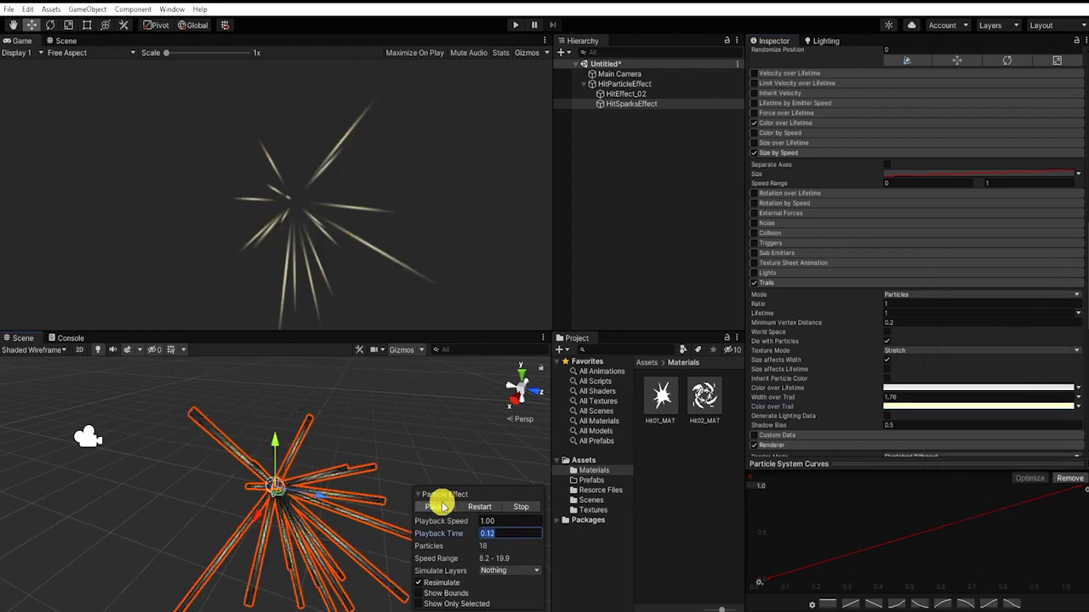
left_click(439, 507)
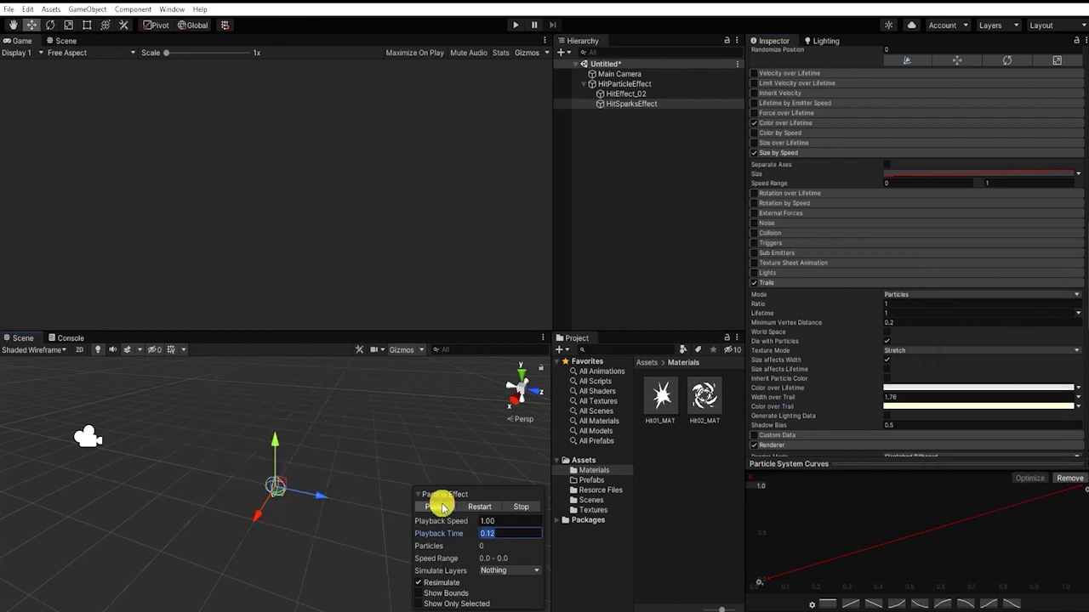